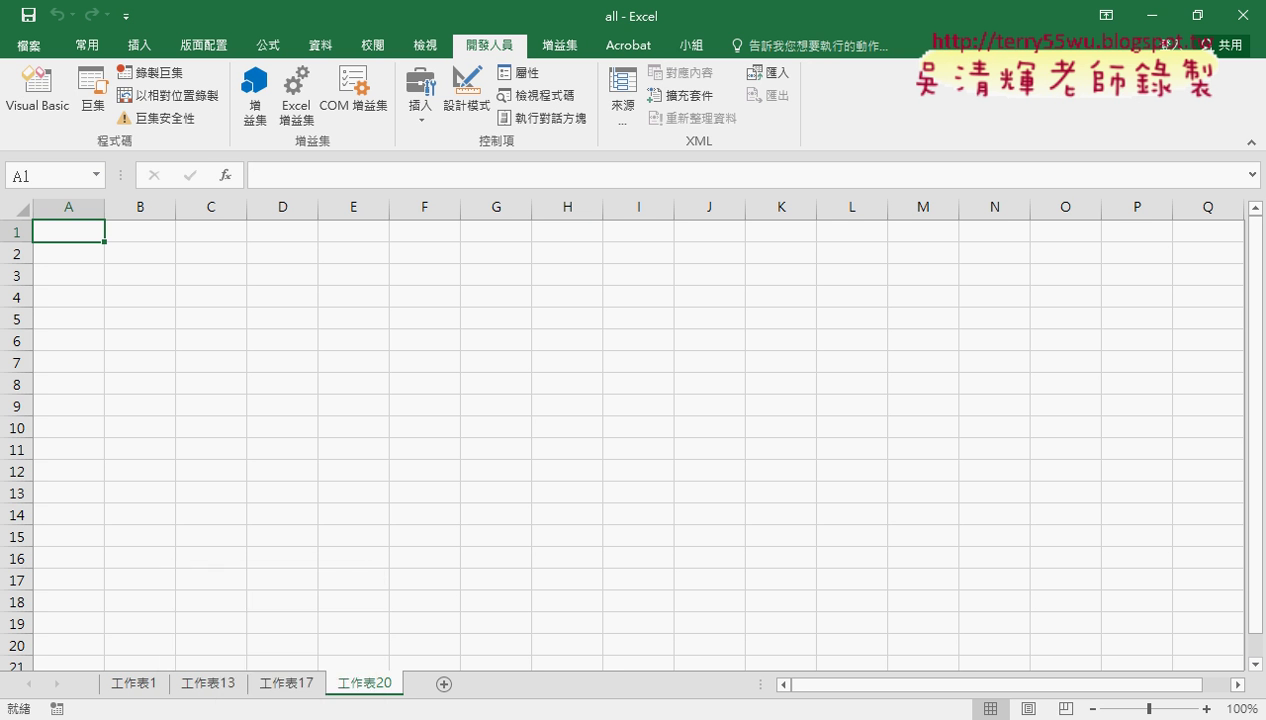
- Run the 批次大樂透下載 macro from the VBA editor and view the imported draws on 工作表20
click(590, 700)
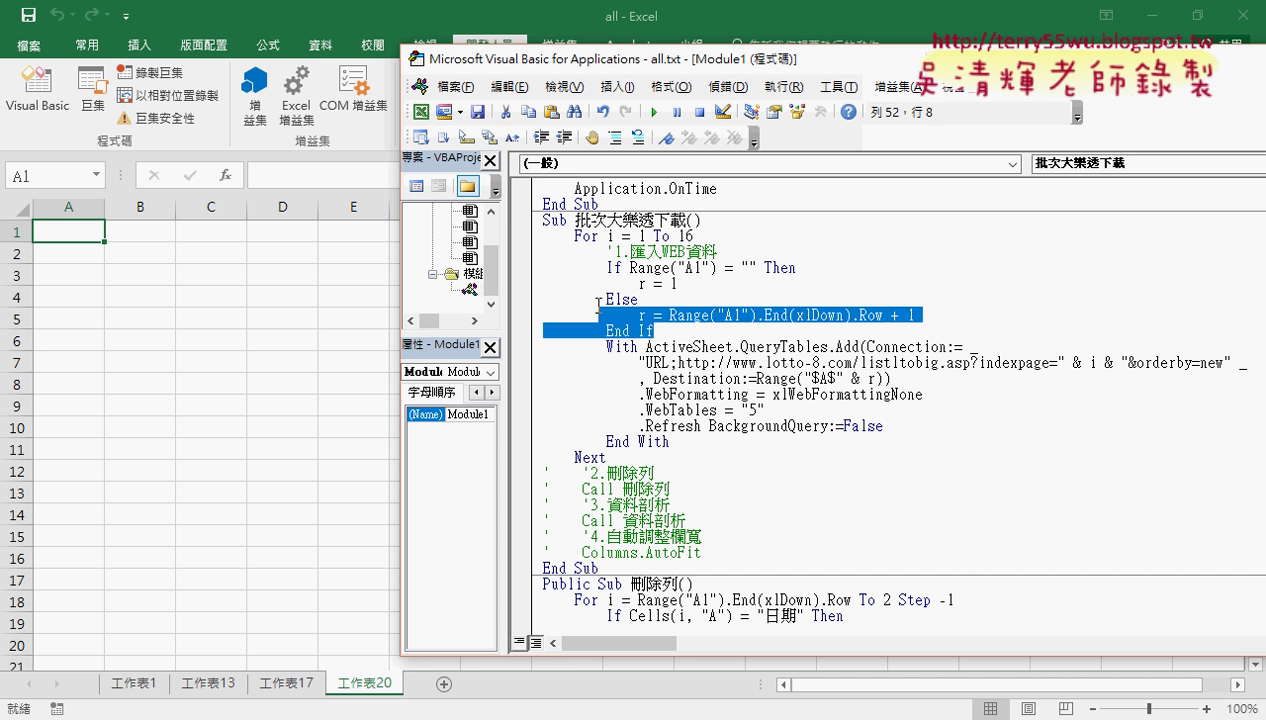
drag(874, 315, 606, 267)
click(868, 378)
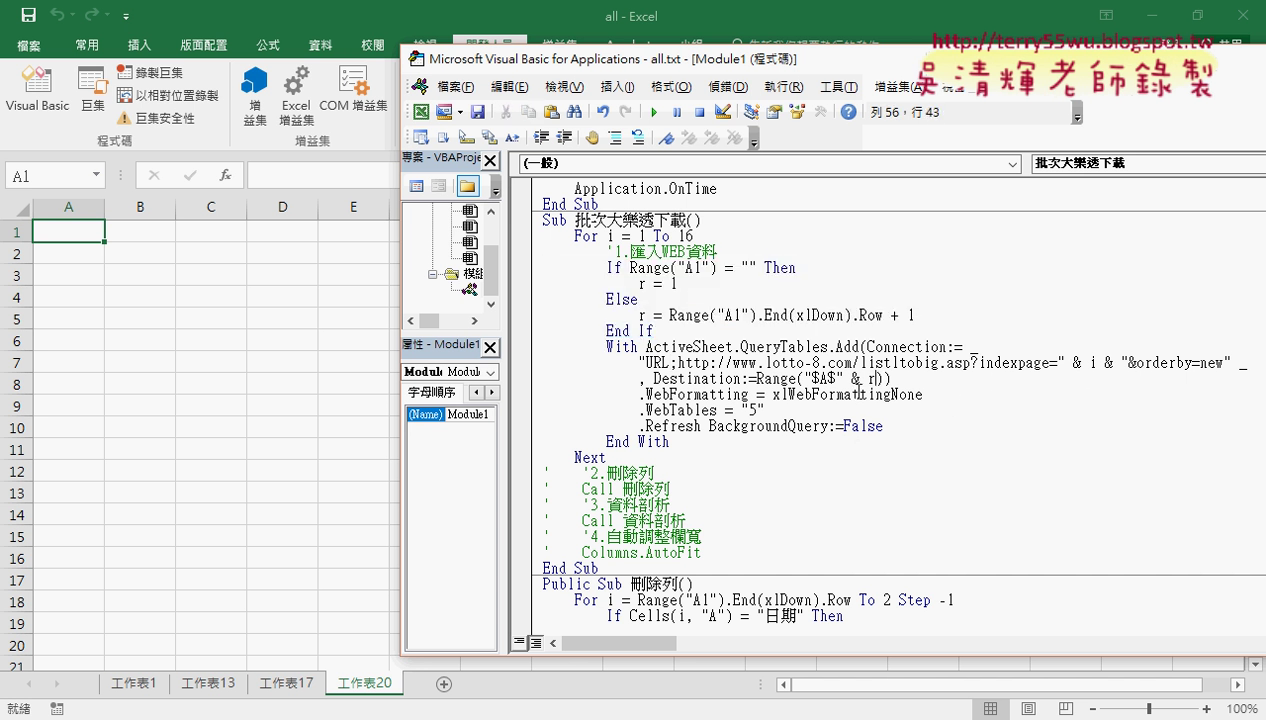
click(654, 112)
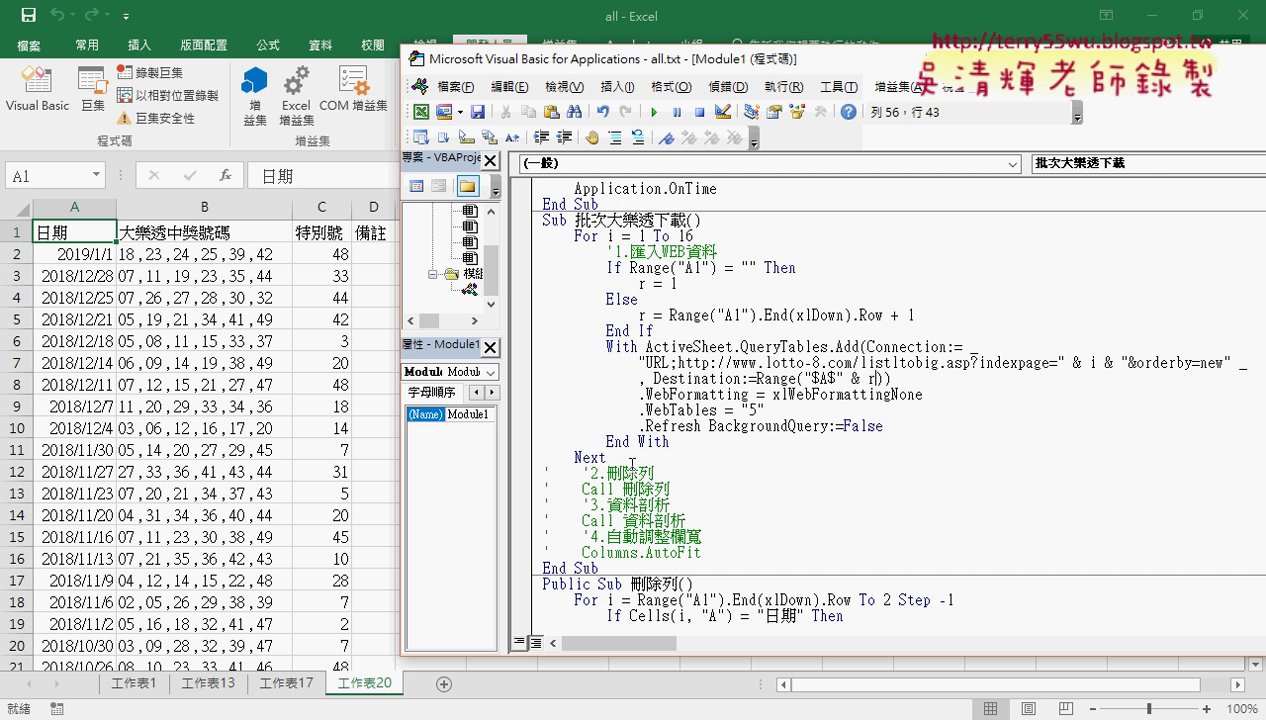
click(110, 448)
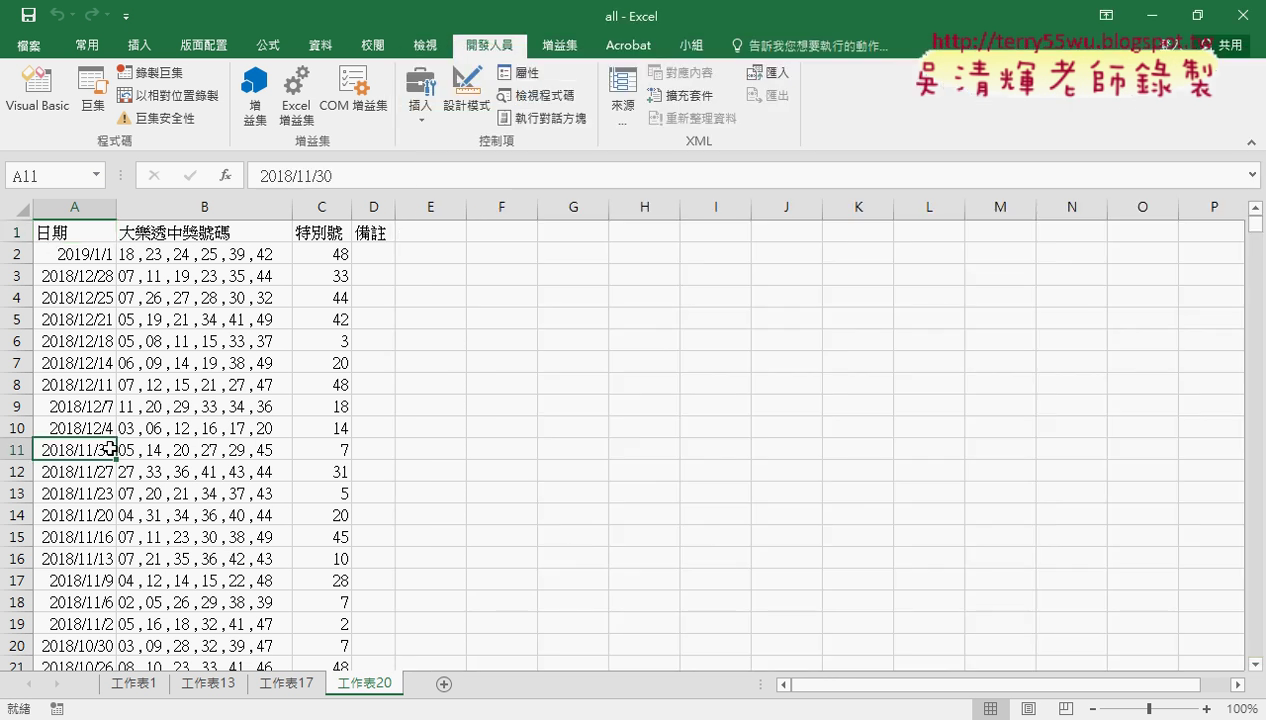
scroll(110, 448, down, 3)
scroll(110, 448, down, 3)
scroll(110, 448, down, 6)
scroll(110, 448, down, 5)
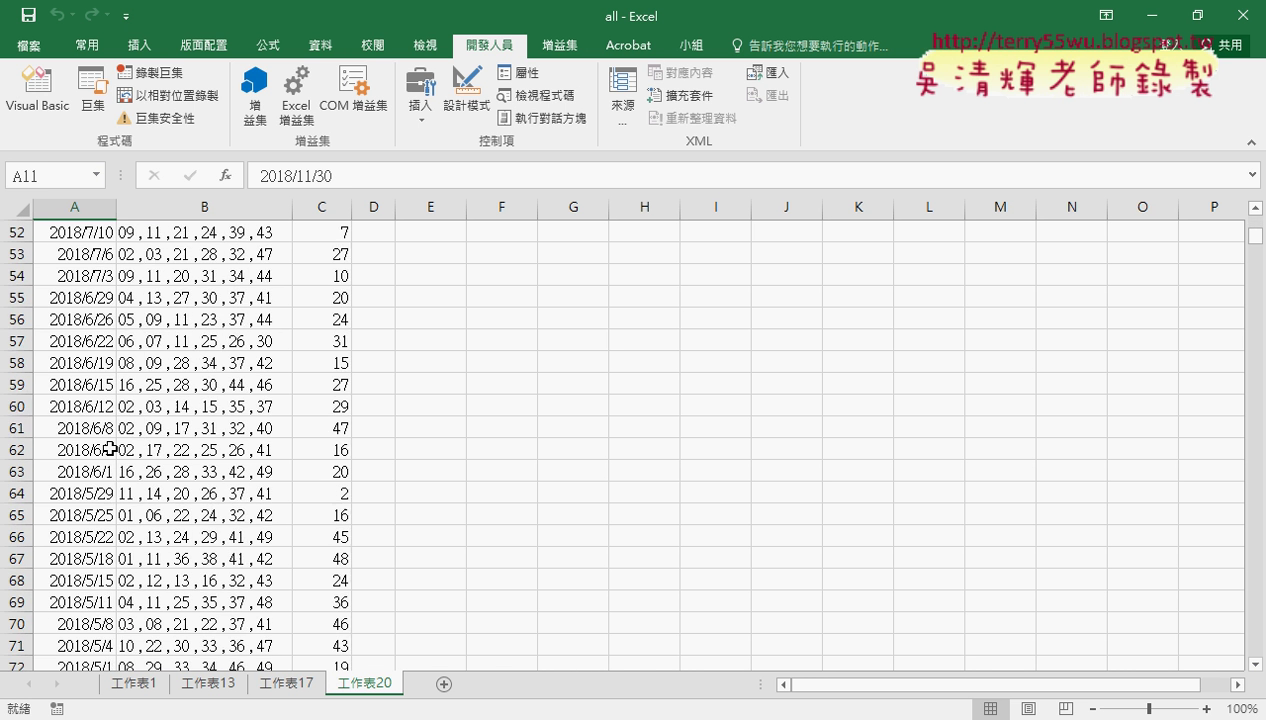
scroll(110, 448, down, 4)
scroll(110, 448, down, 3)
scroll(110, 448, down, 7)
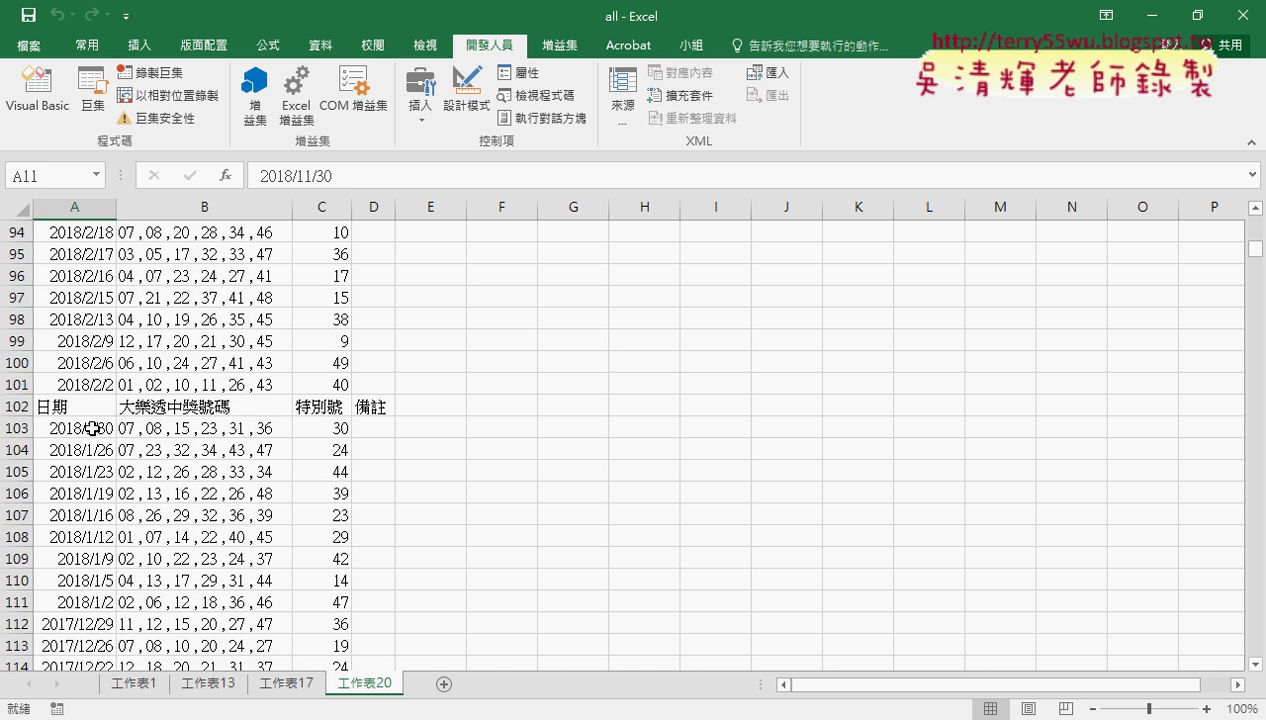
click(20, 406)
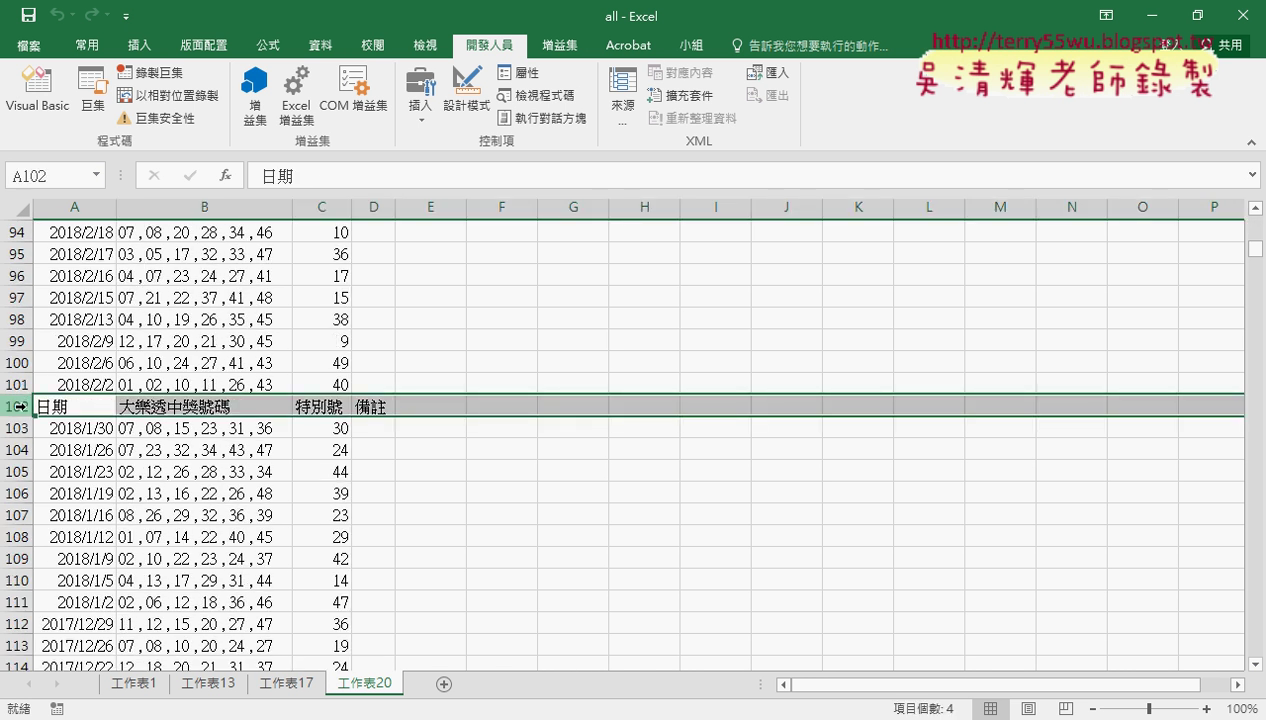
scroll(30, 420, down, 3)
scroll(42, 436, down, 7)
scroll(42, 436, down, 7)
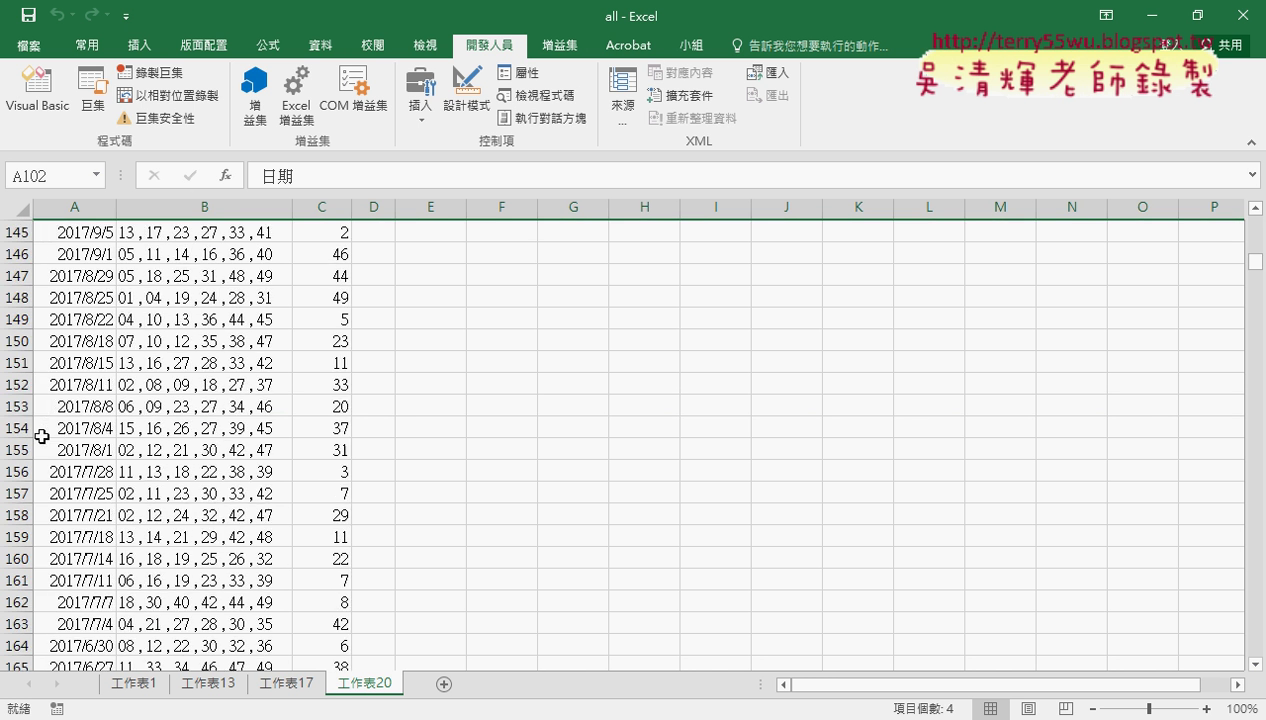
scroll(42, 436, down, 7)
scroll(42, 436, down, 8)
scroll(30, 380, down, 3)
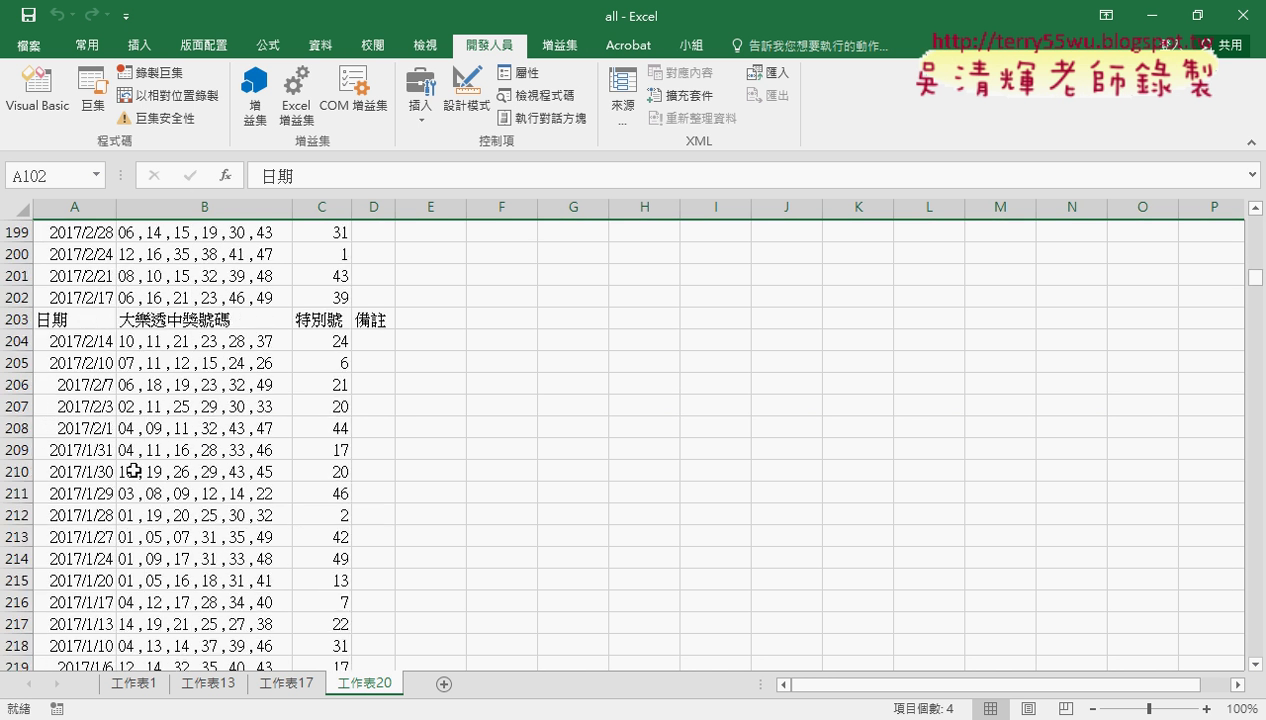
click(22, 319)
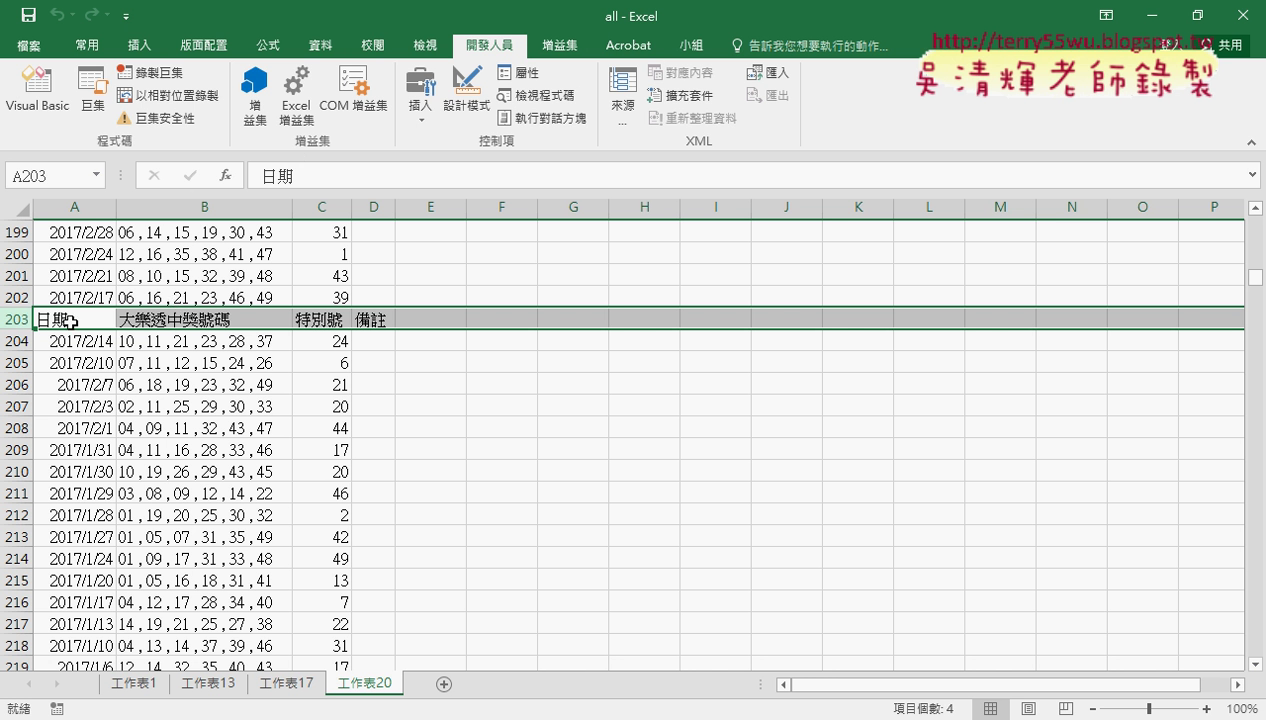
drag(1255, 278, 1260, 197)
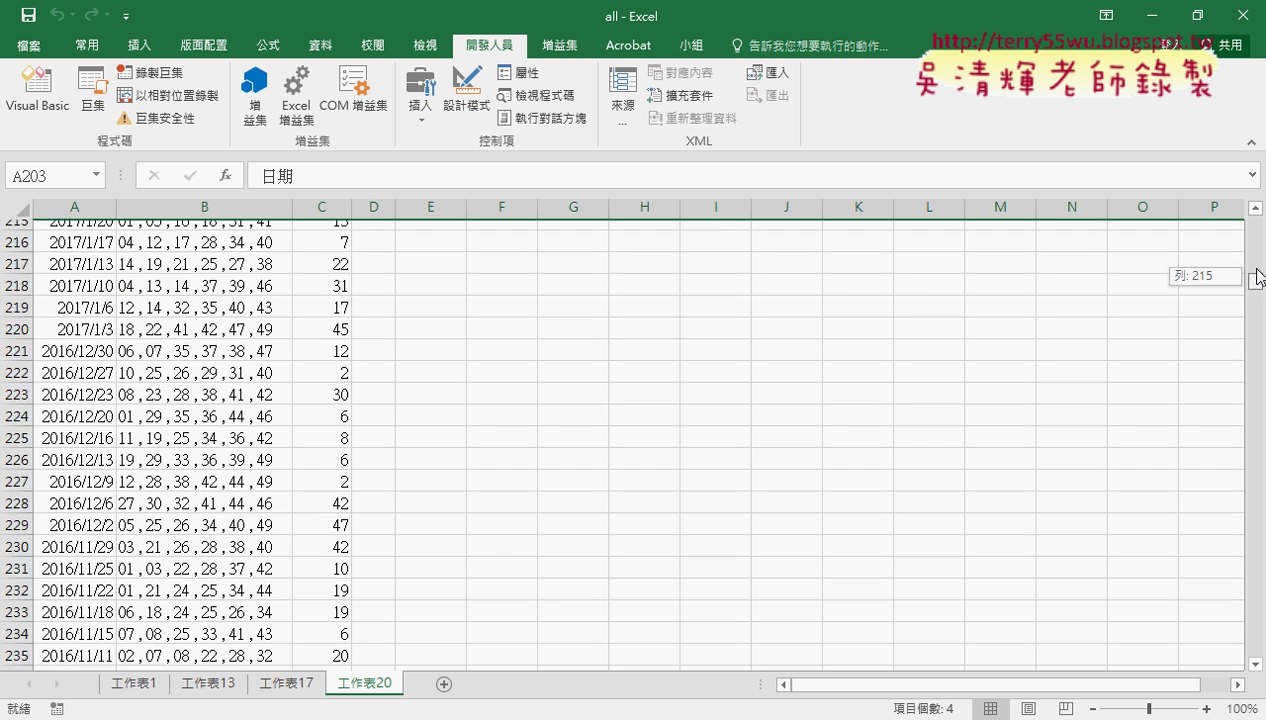
click(12, 232)
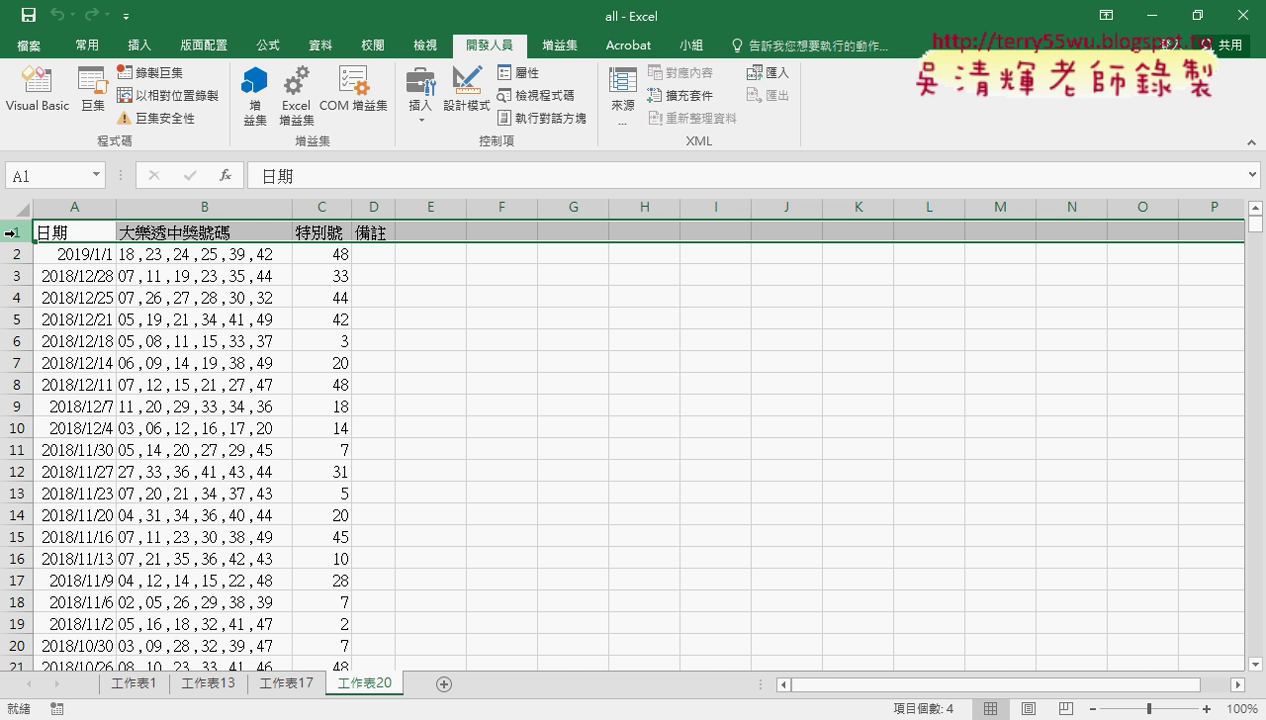
scroll(166, 520, down, 4)
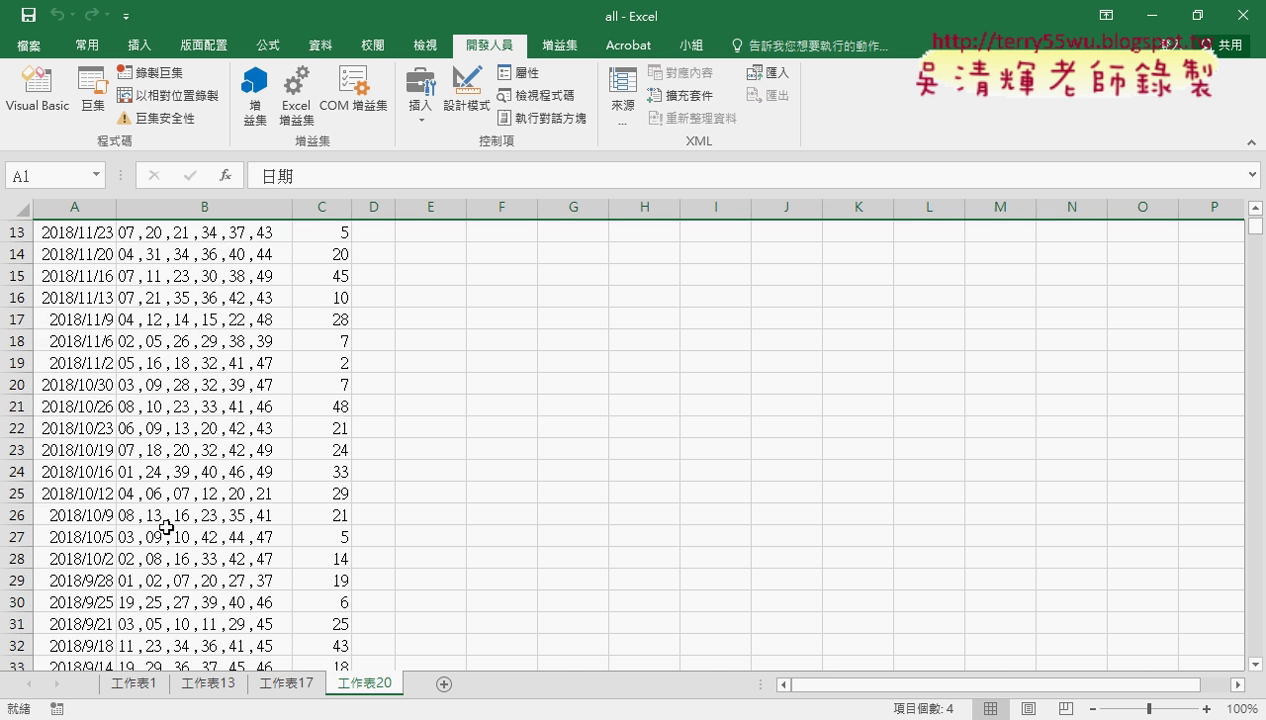
scroll(167, 524, down, 8)
scroll(167, 524, down, 7)
scroll(167, 524, down, 7)
scroll(167, 524, down, 7)
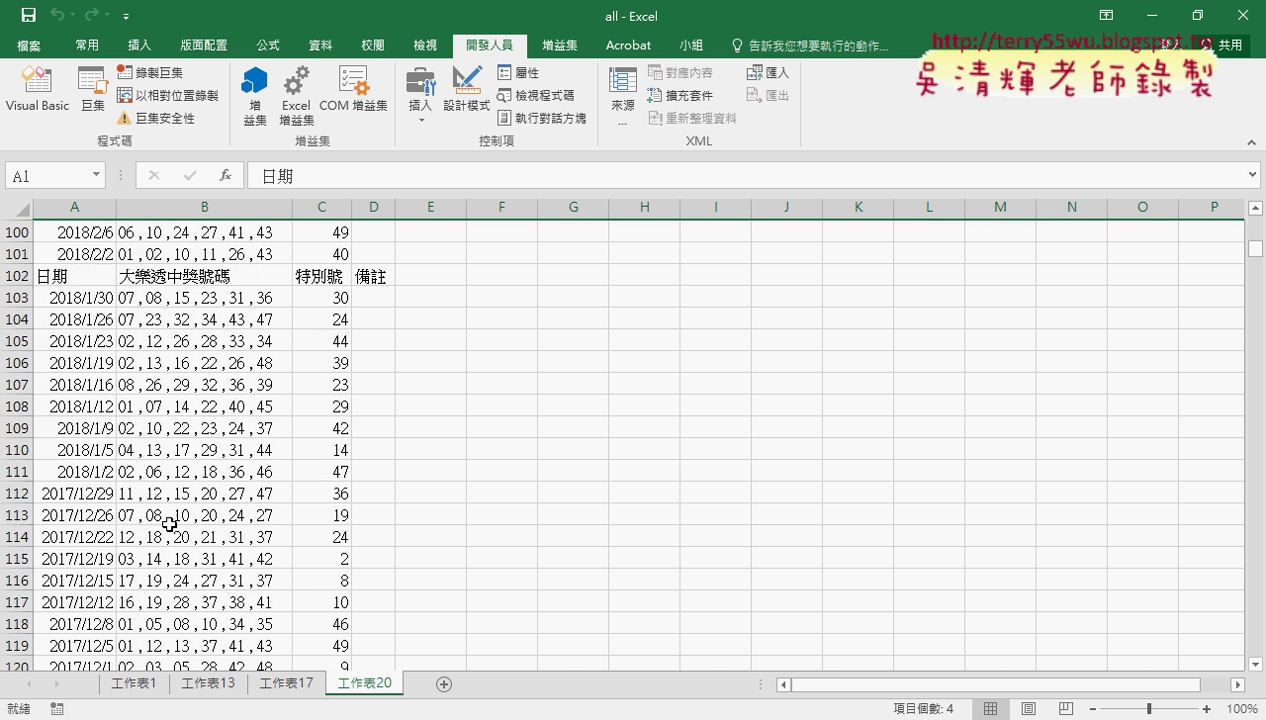
scroll(176, 470, up, 1)
click(31, 330)
scroll(30, 350, down, 4)
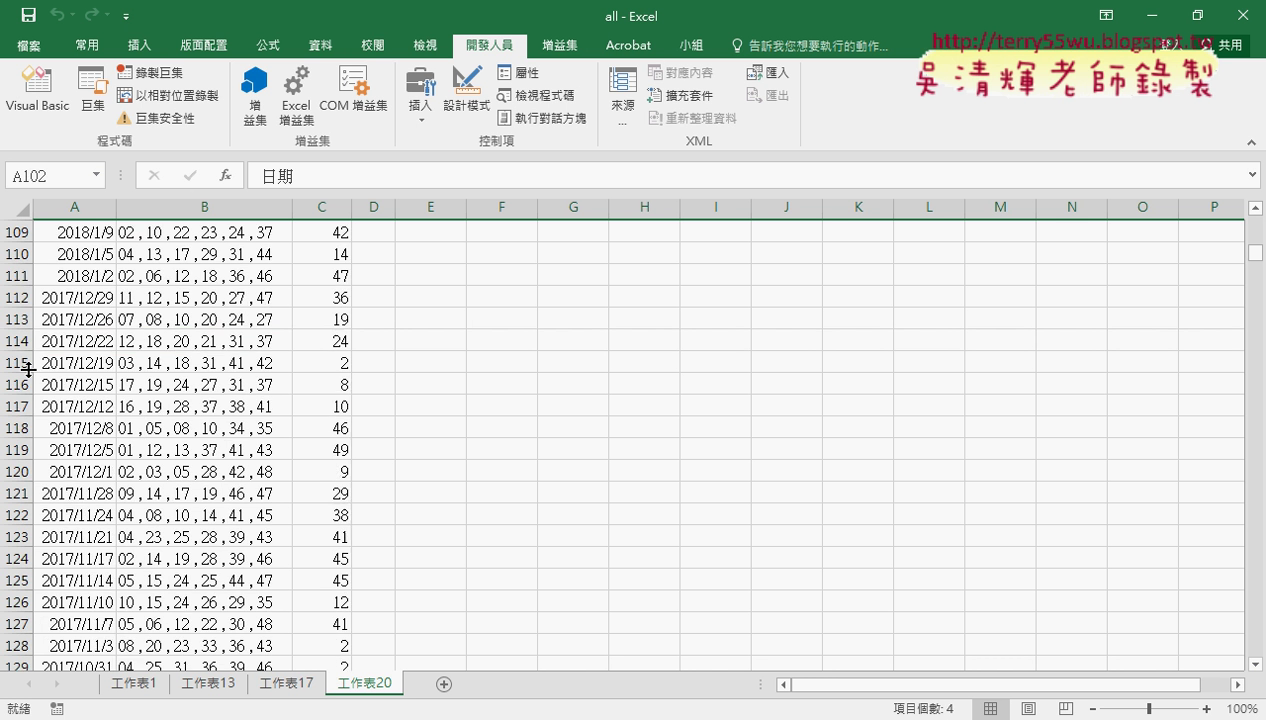
scroll(28, 372, down, 7)
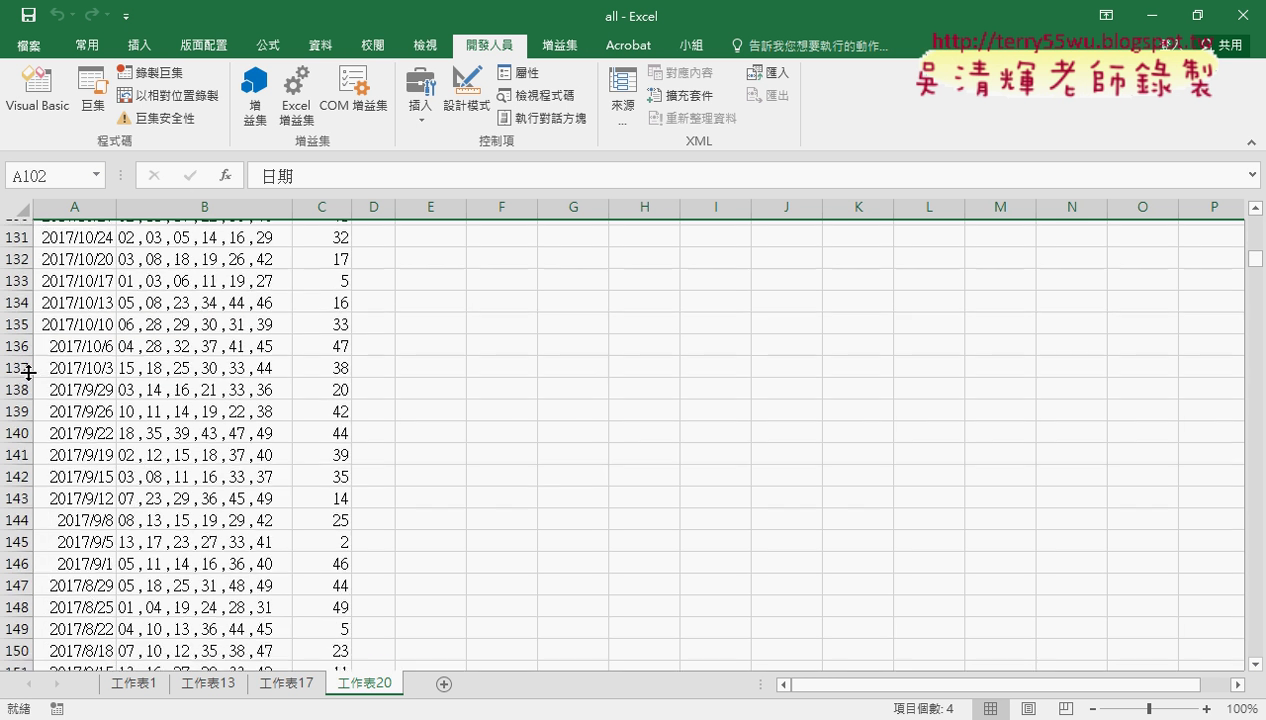
scroll(28, 372, down, 9)
scroll(28, 372, down, 6)
scroll(28, 372, down, 6)
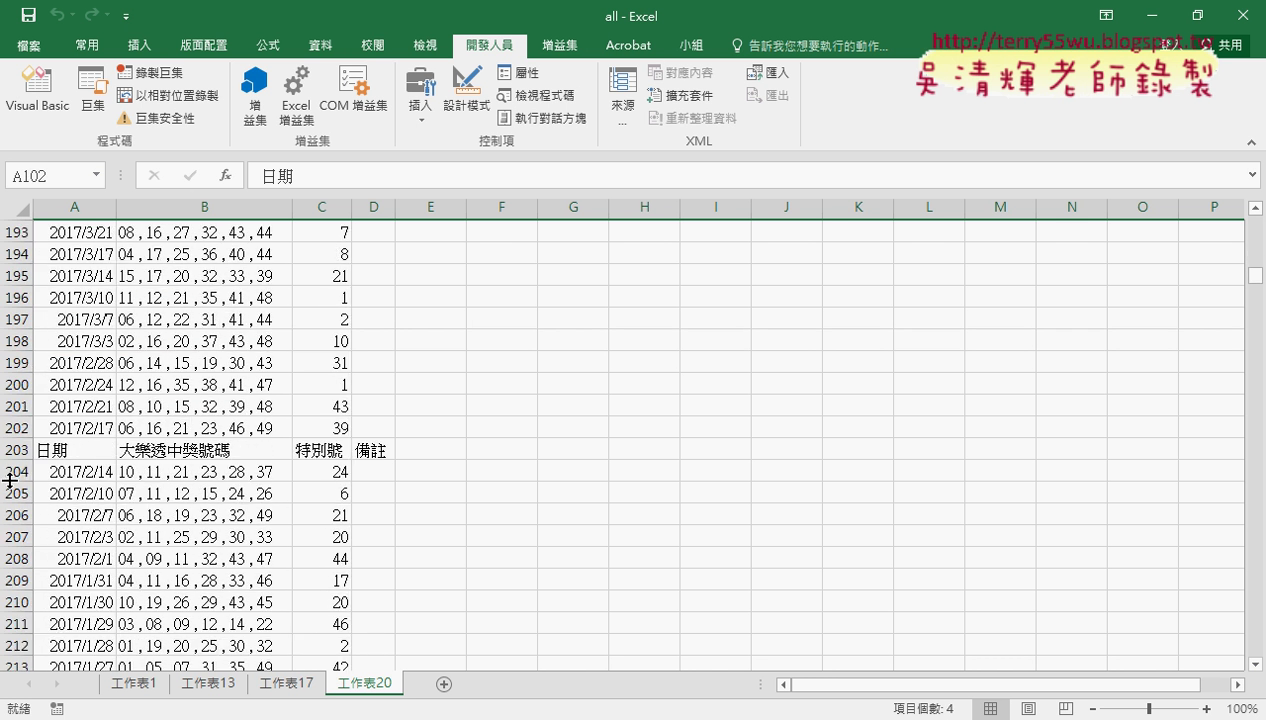
click(18, 450)
scroll(107, 523, down, 3)
scroll(83, 455, down, 8)
scroll(83, 455, down, 6)
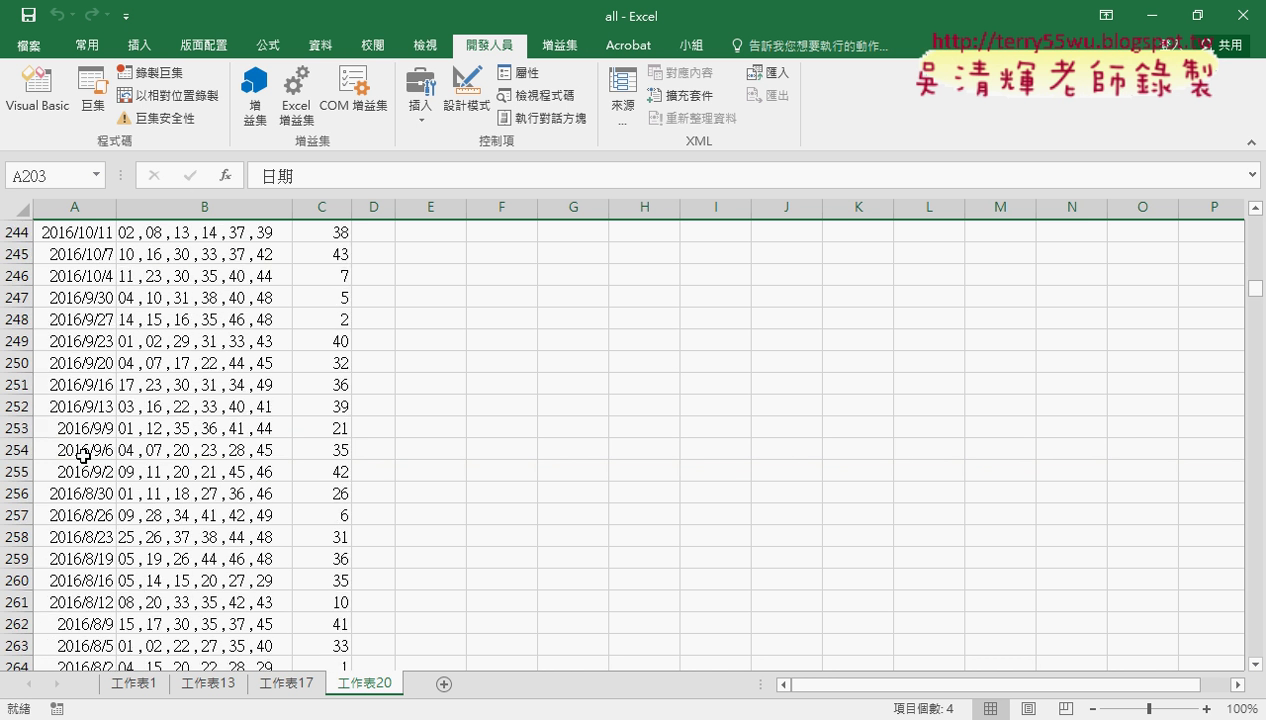
scroll(83, 455, down, 8)
scroll(83, 455, down, 2)
scroll(83, 455, down, 3)
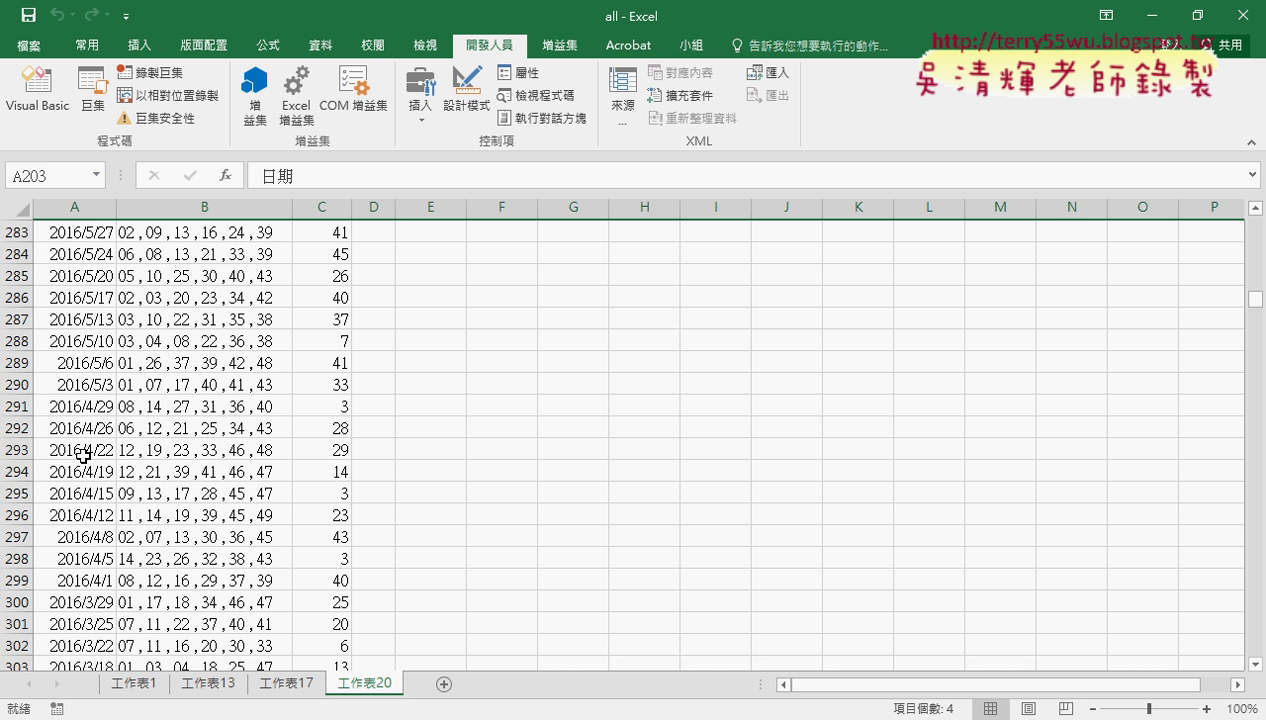
drag(1255, 300, 1258, 225)
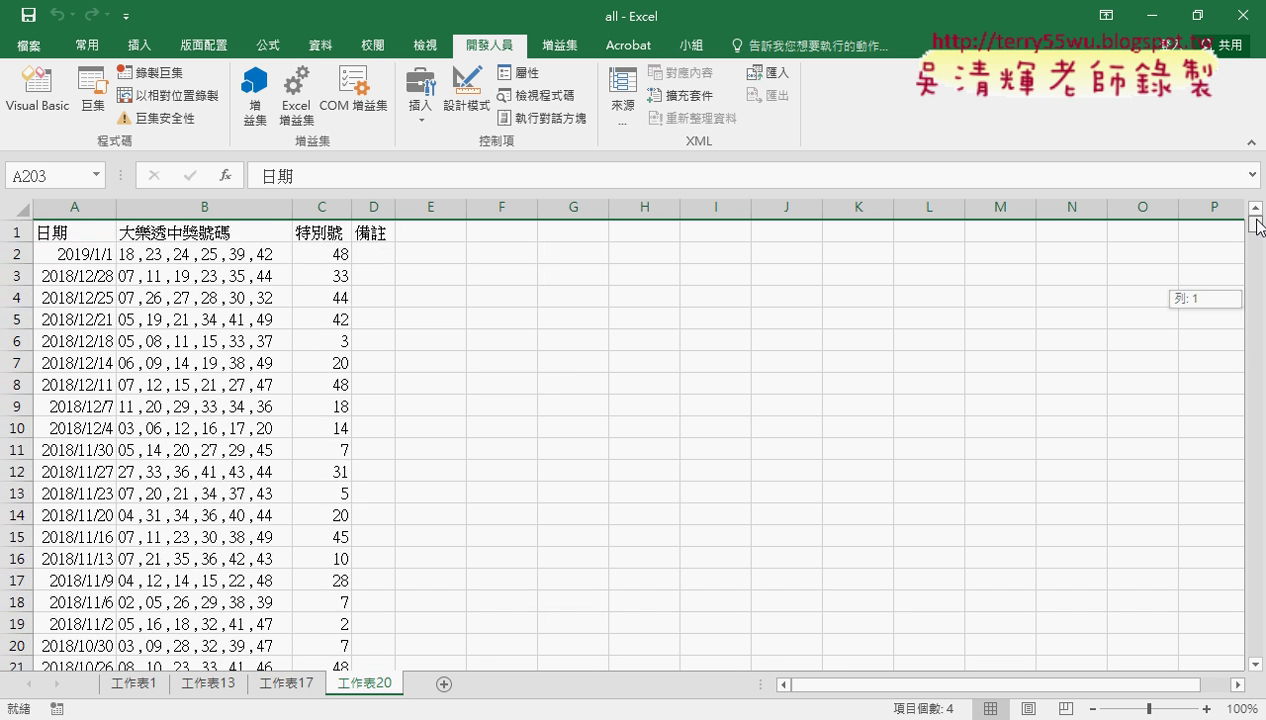
click(183, 252)
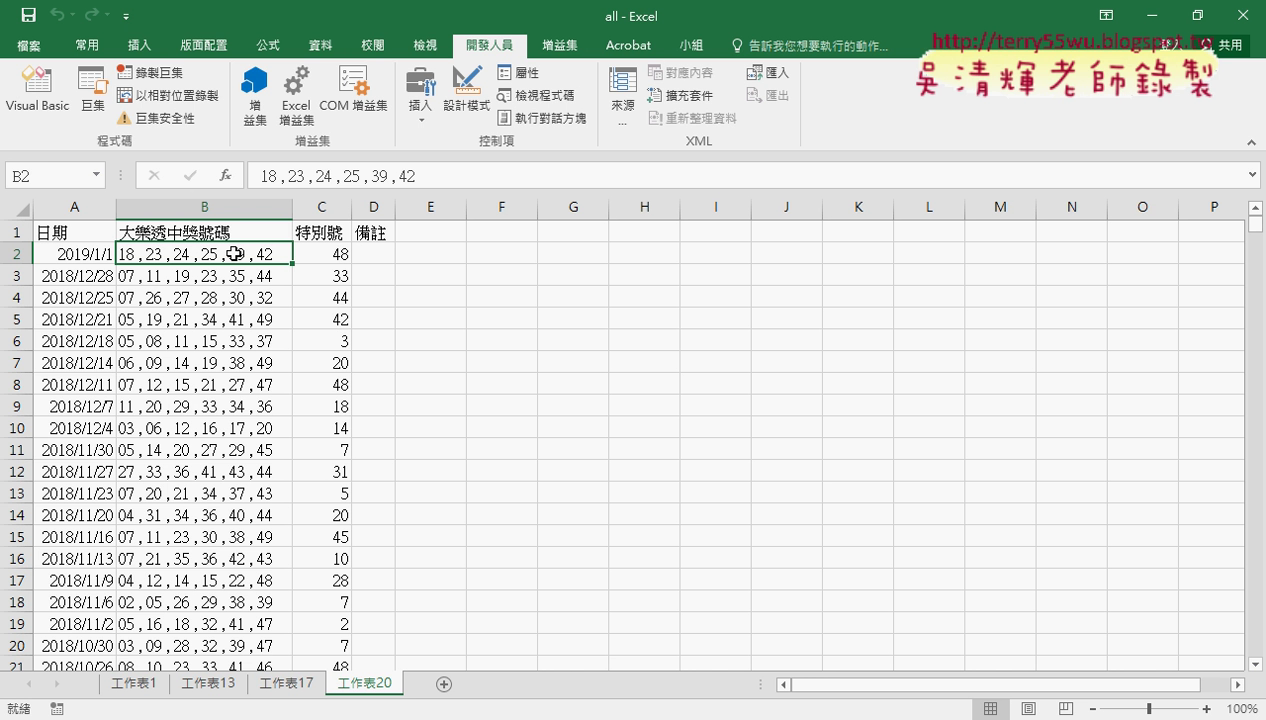
click(321, 208)
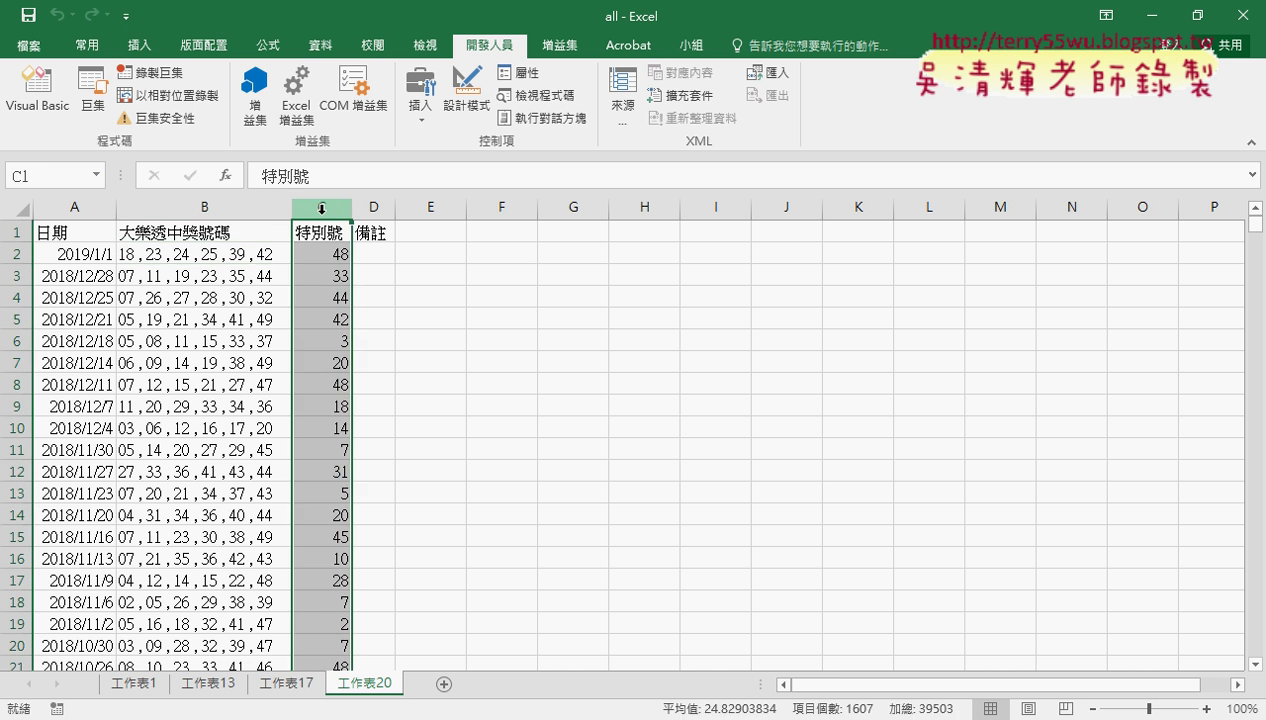
click(219, 259)
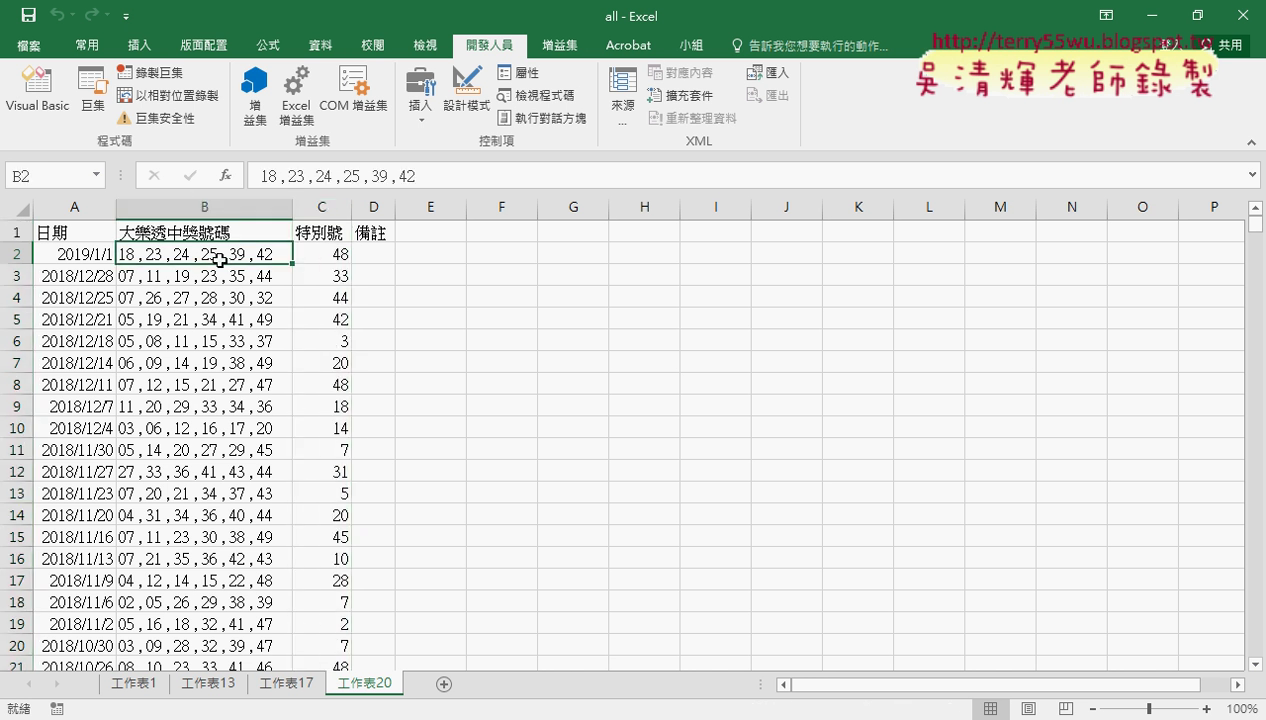
drag(382, 256, 706, 253)
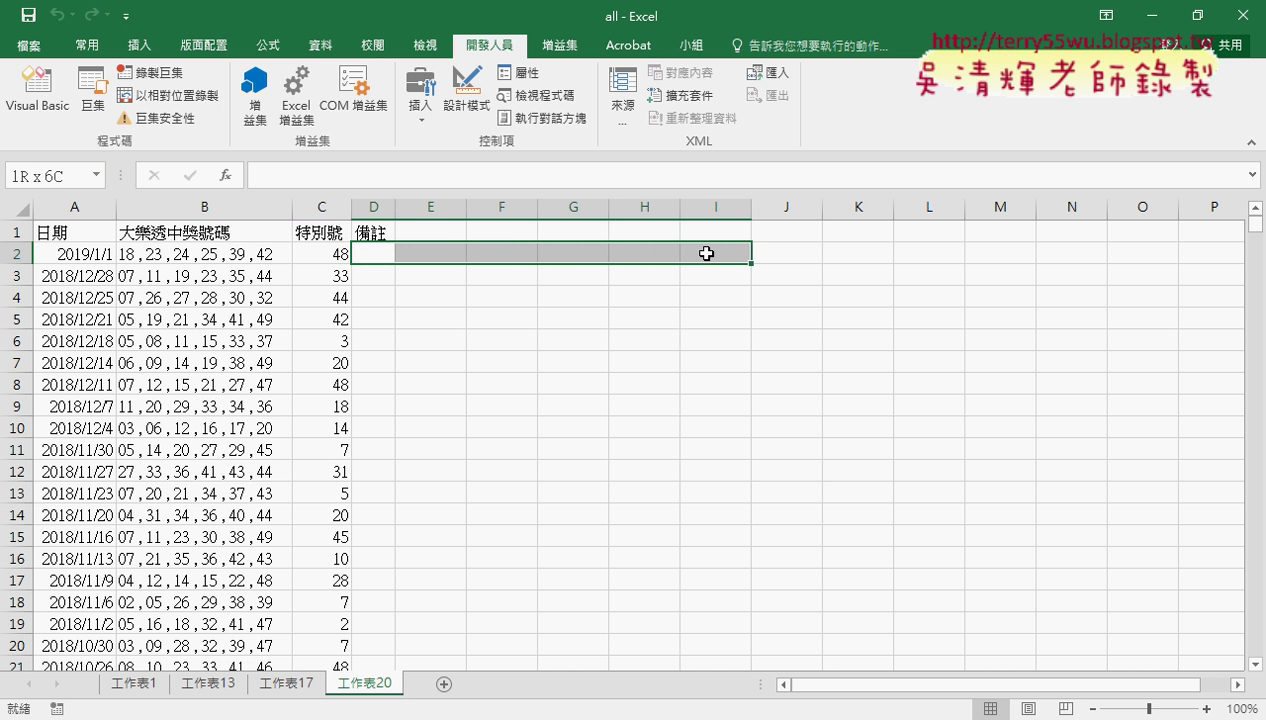
click(207, 206)
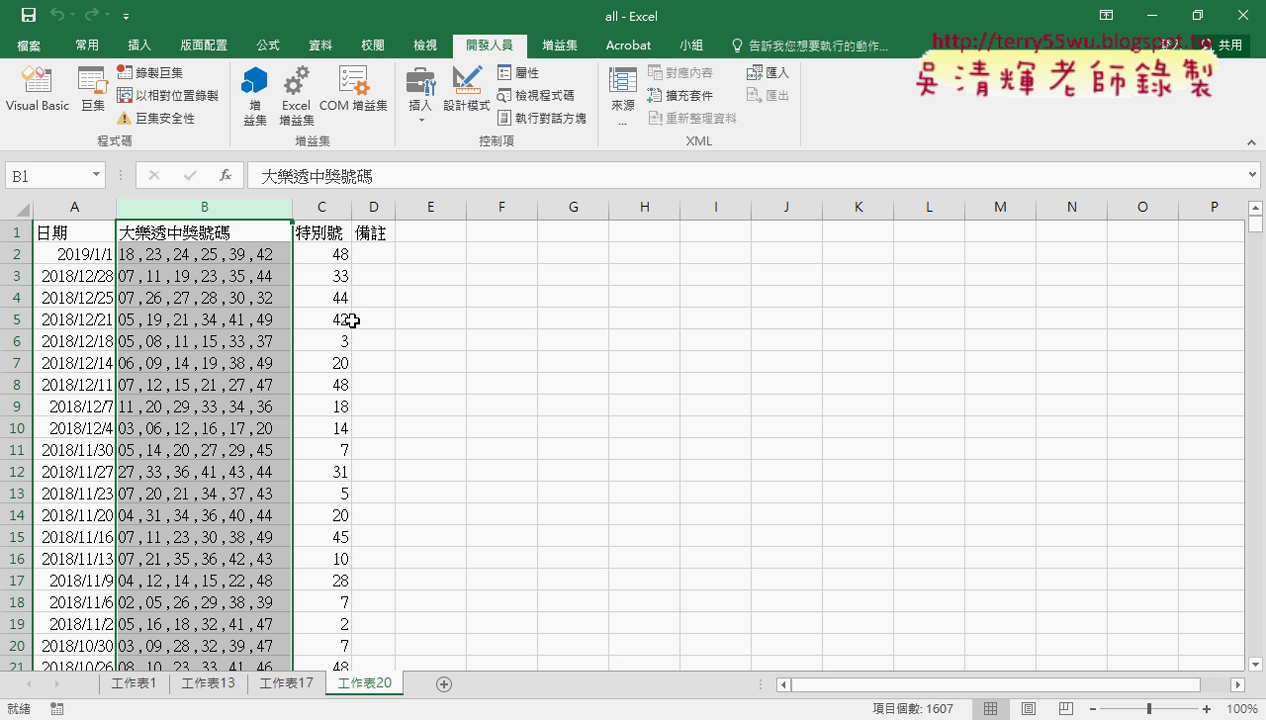
- Replace the 備註 heading with a 1–6 series filled across D1:I1
click(382, 238)
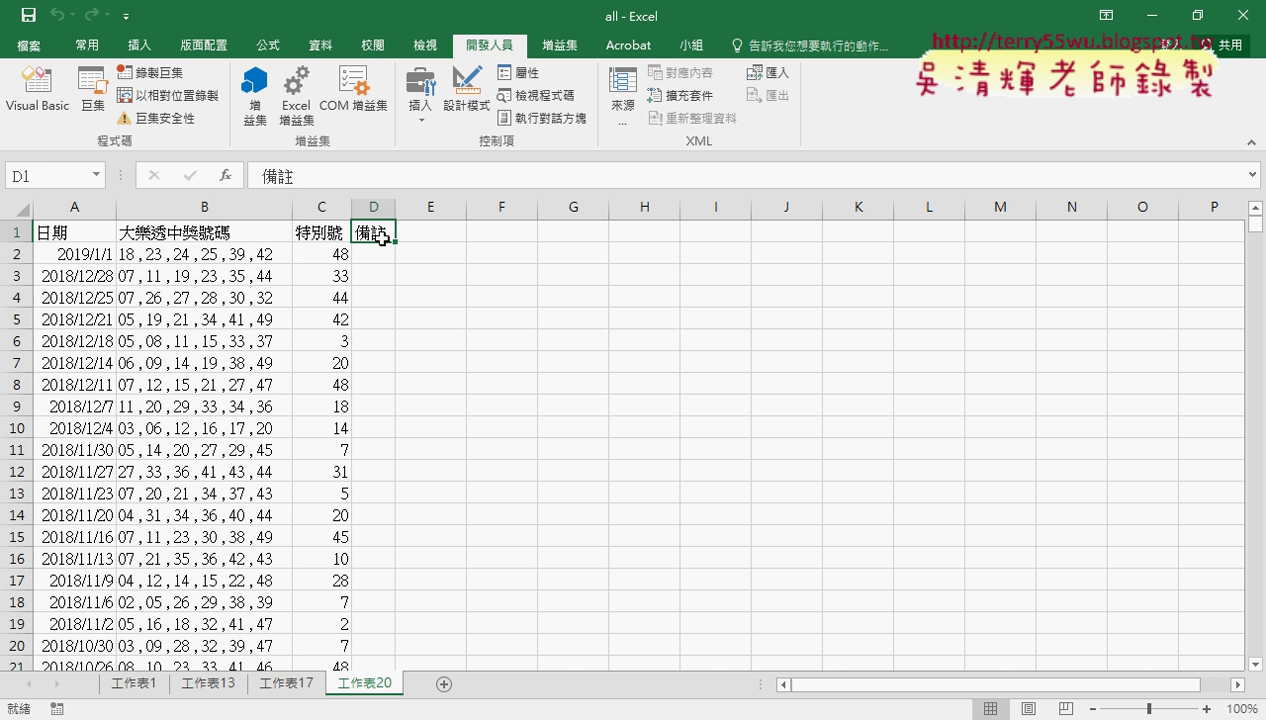
text(1)
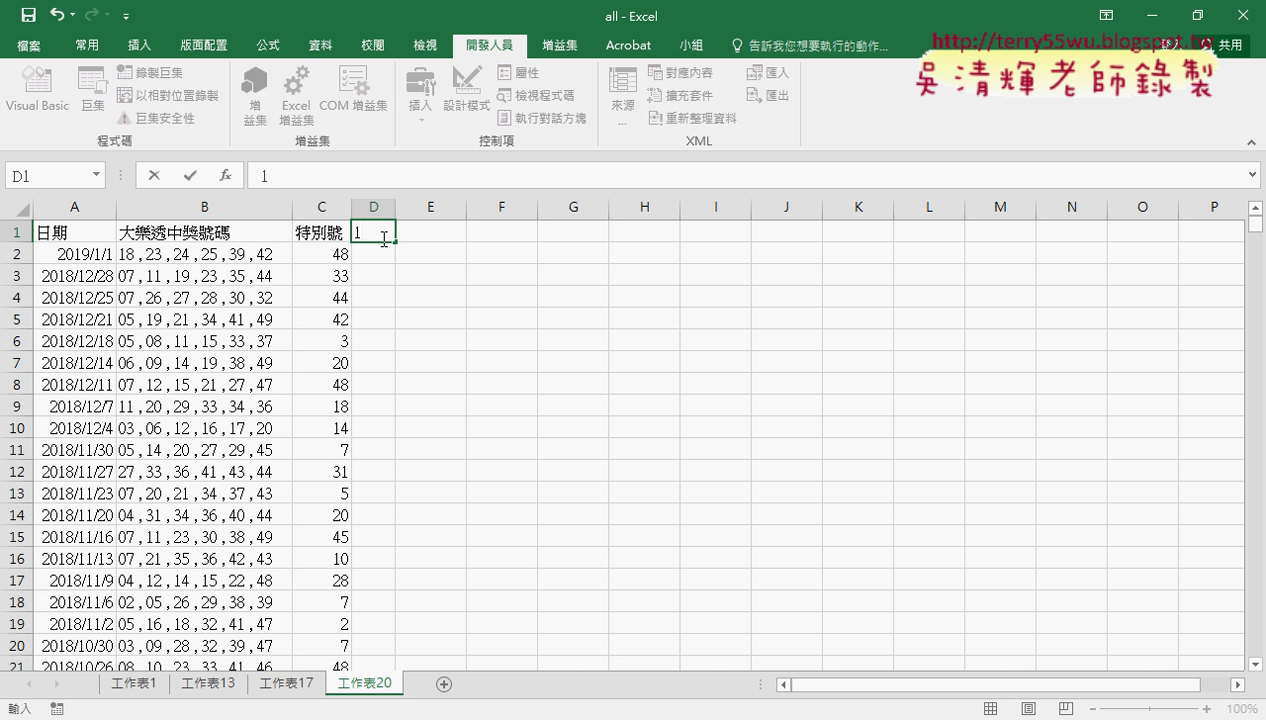
drag(396, 243, 725, 242)
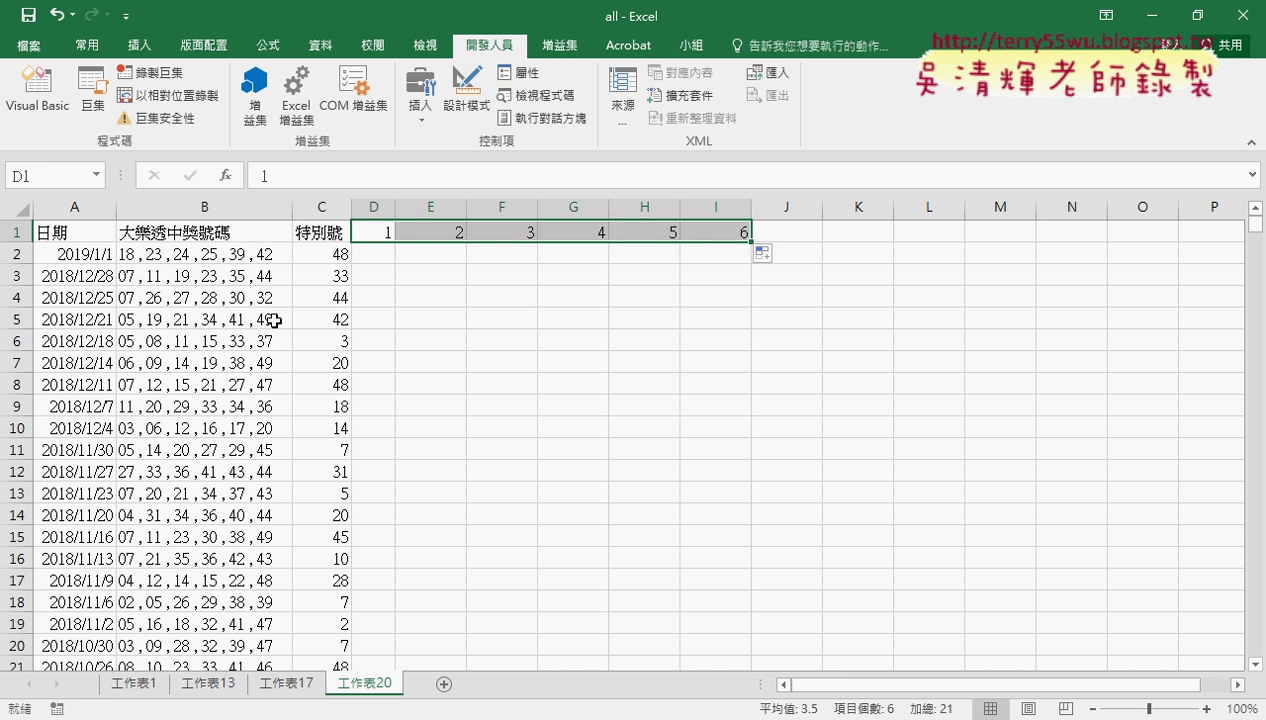
- Select column B, the first draw's numbers in B2, and the destination range D2:I2
click(217, 206)
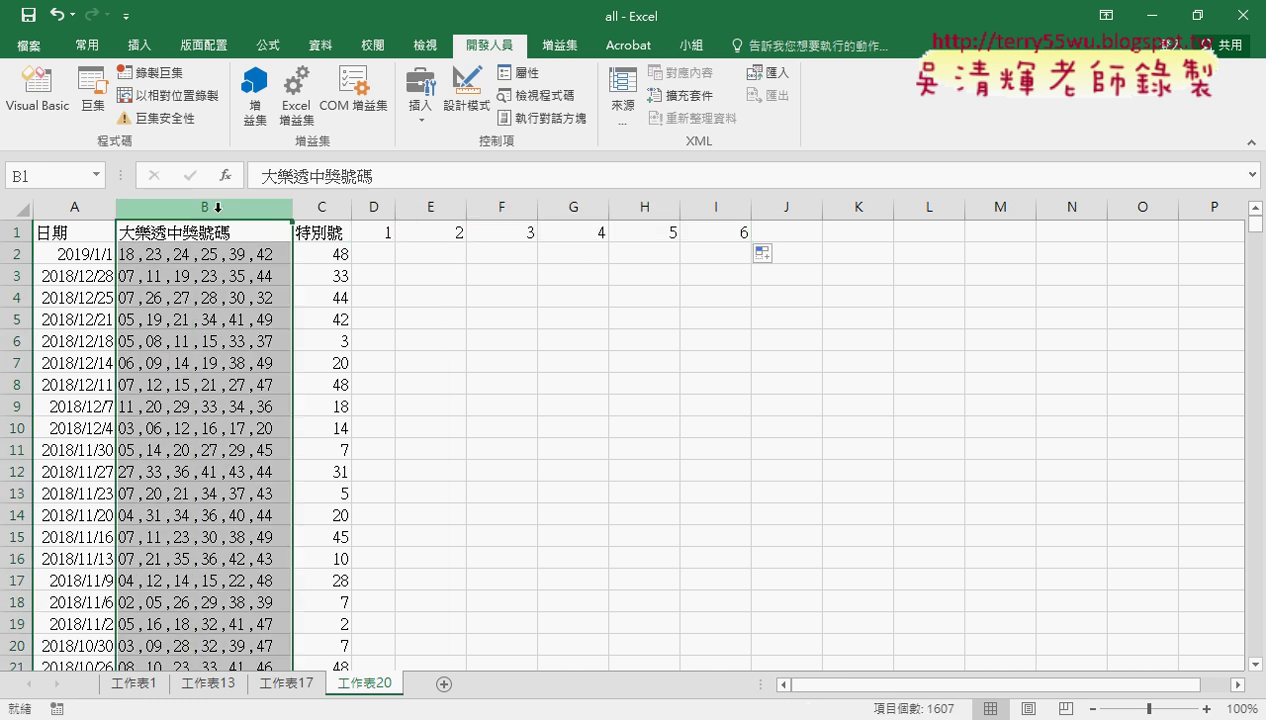
click(197, 253)
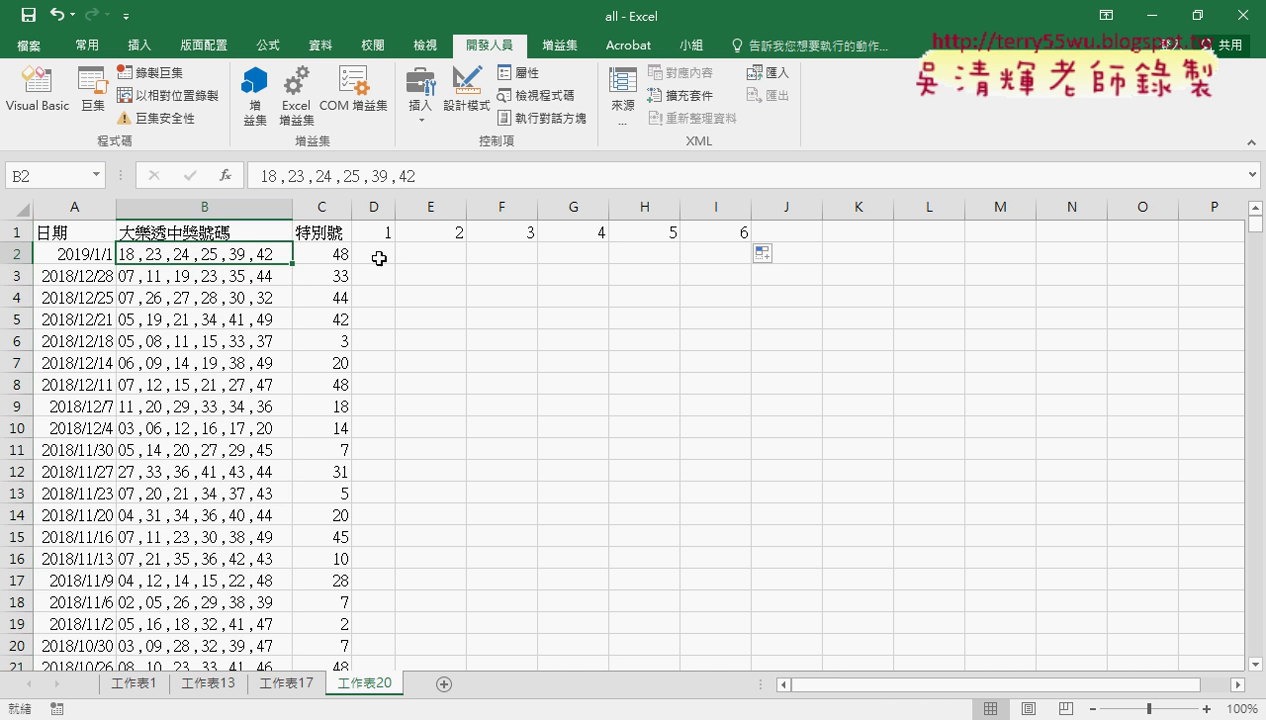
drag(376, 258, 706, 256)
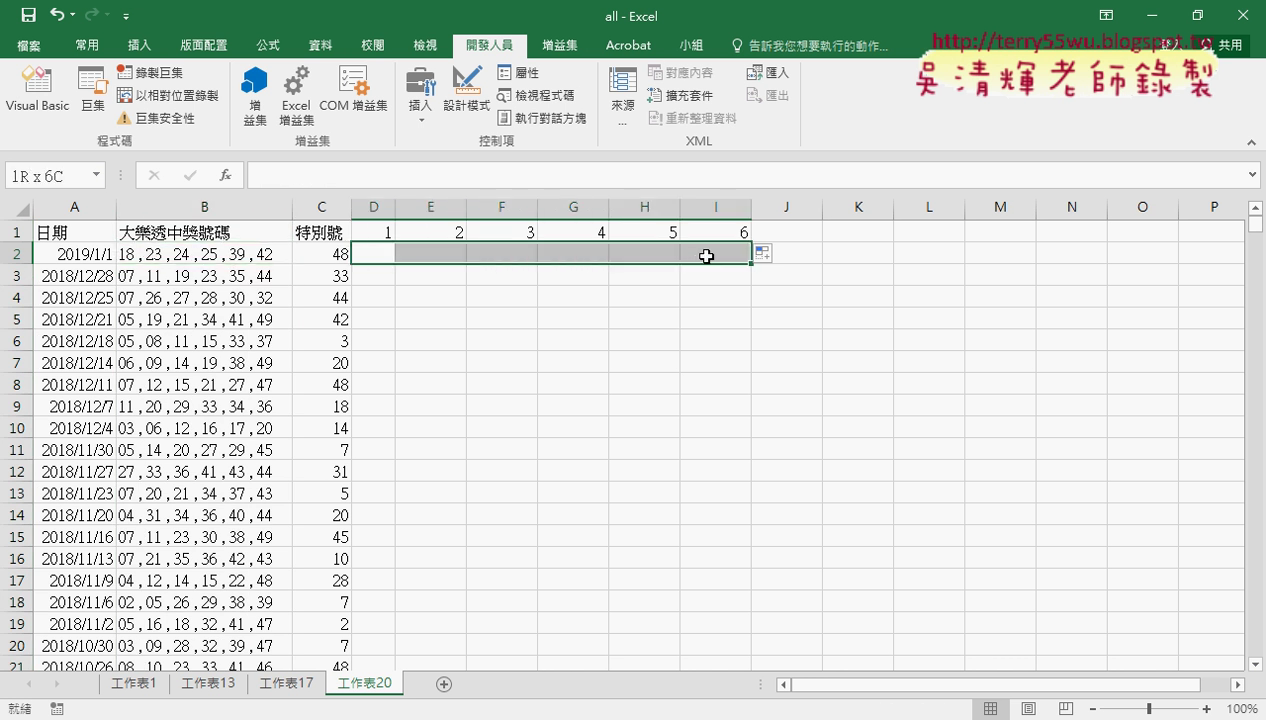
click(217, 258)
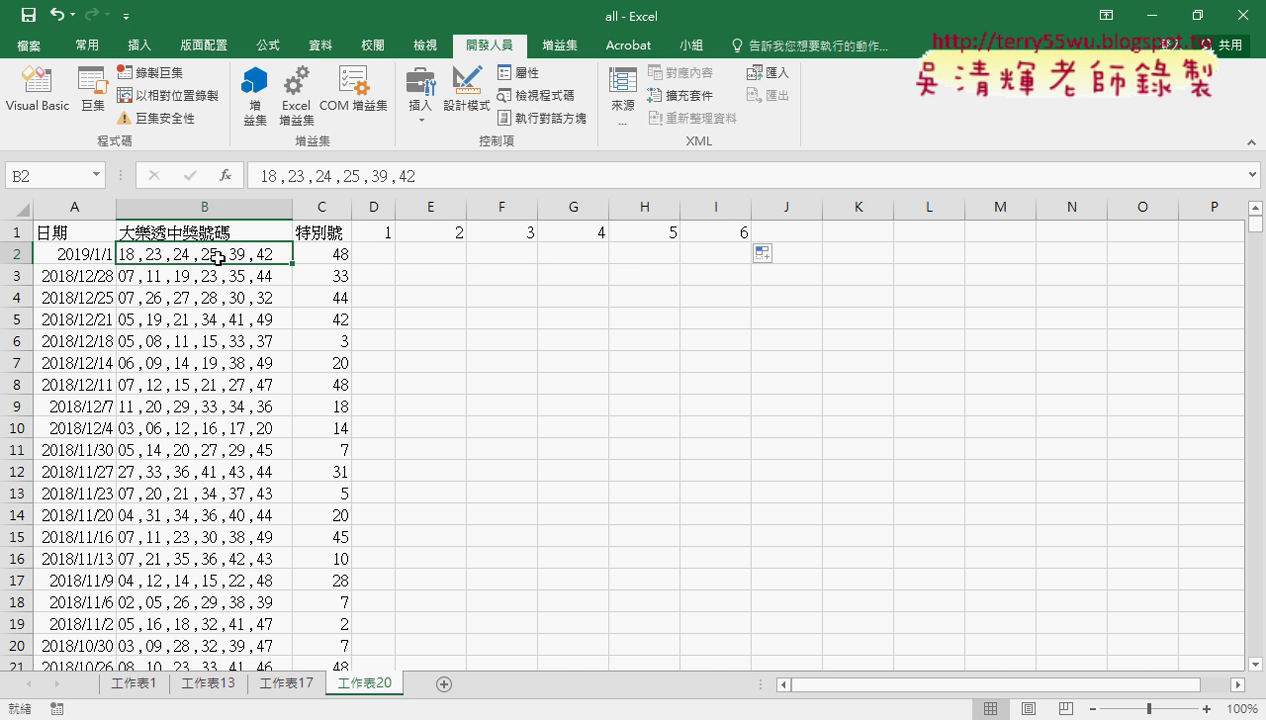
- Switch to the 資料 tools, check the 1–6 headers in D1:I1, and select column B
click(320, 45)
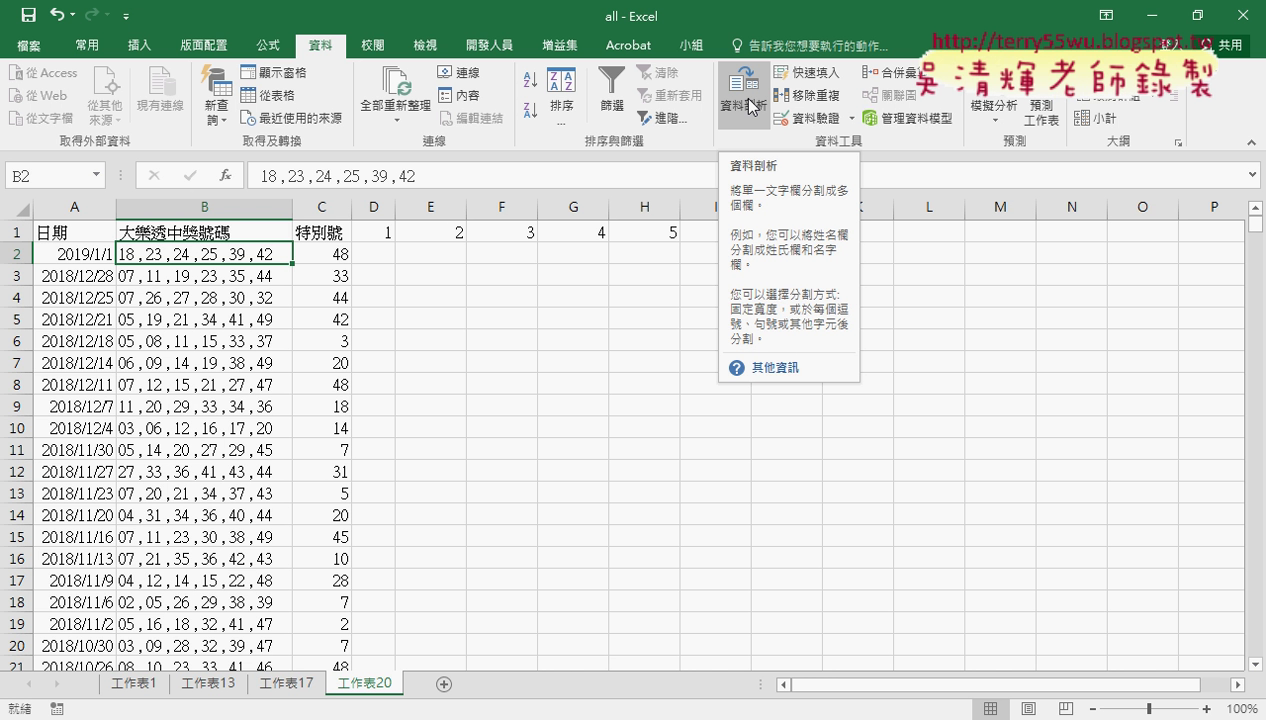
click(381, 236)
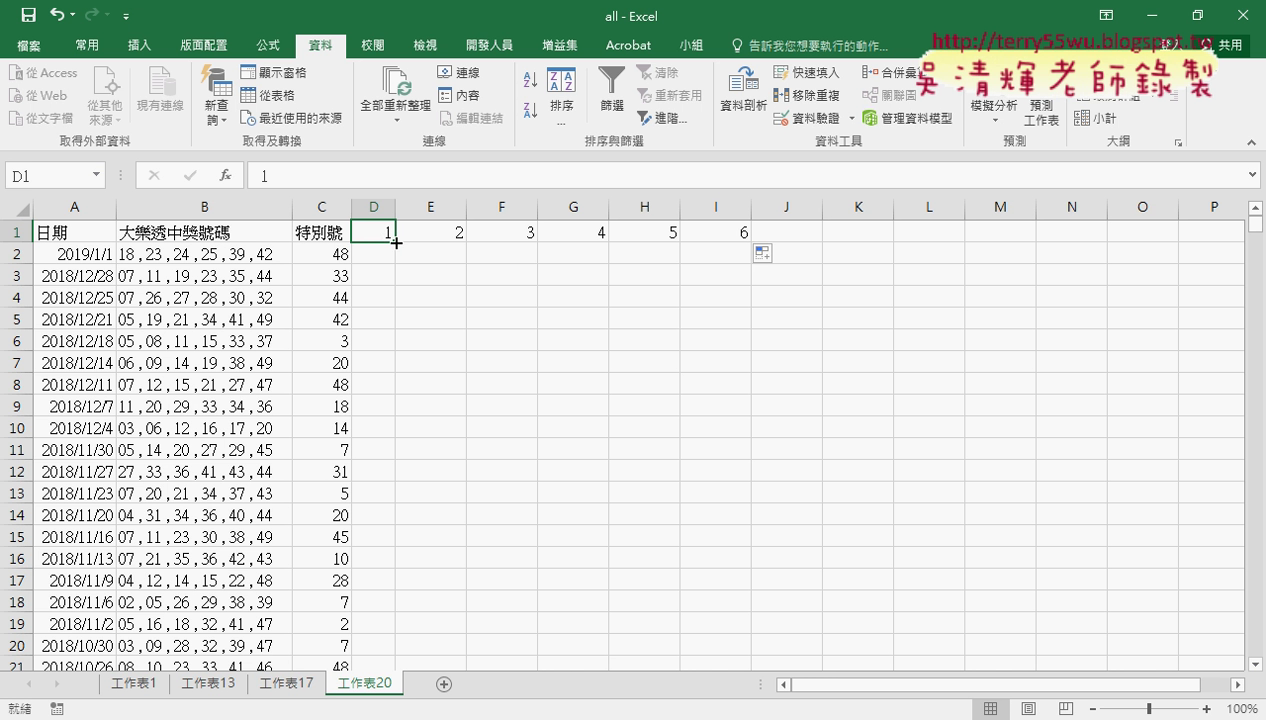
drag(396, 243, 746, 249)
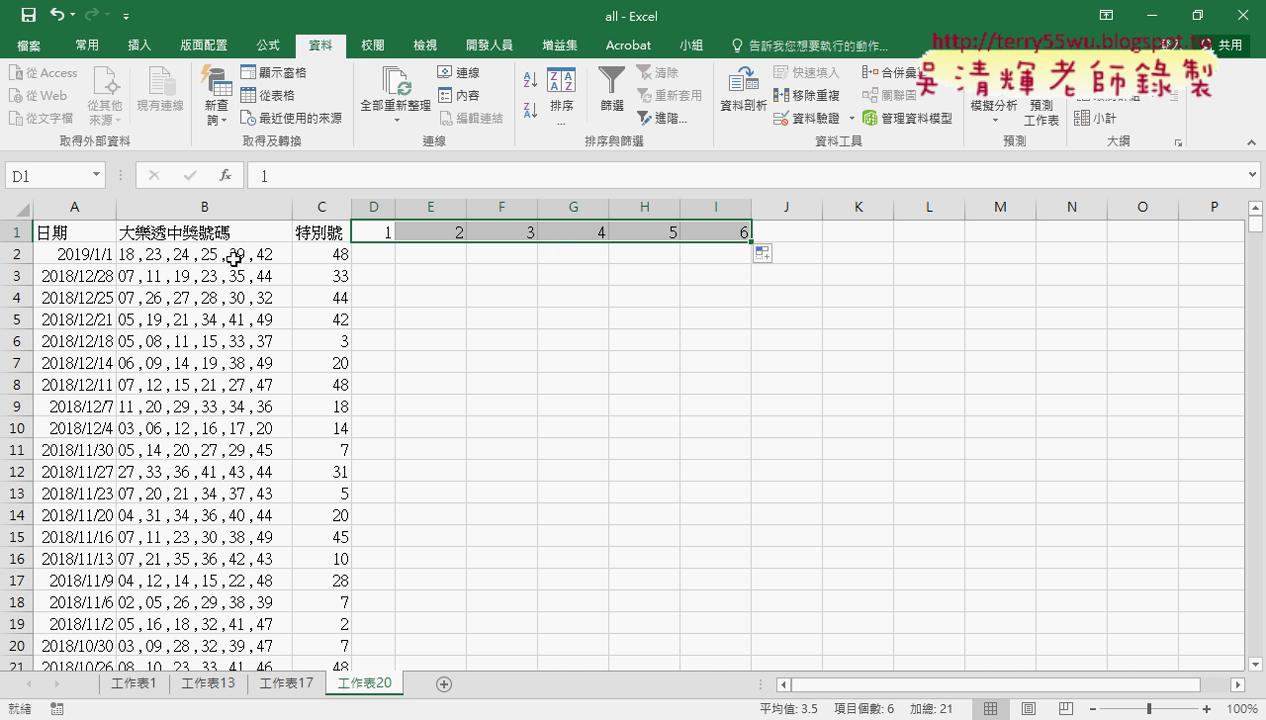
click(225, 207)
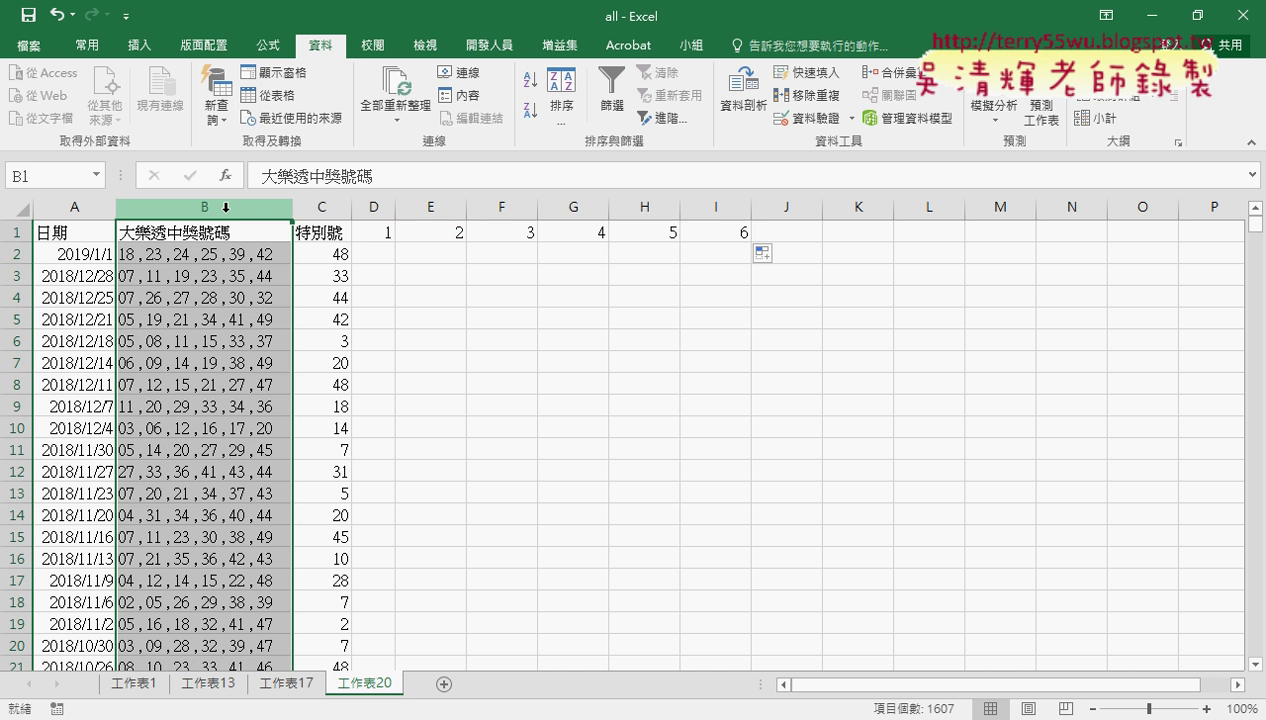
- Select the winning-number cells B2:B1607 with Ctrl+Shift+Down and return to the top
click(215, 259)
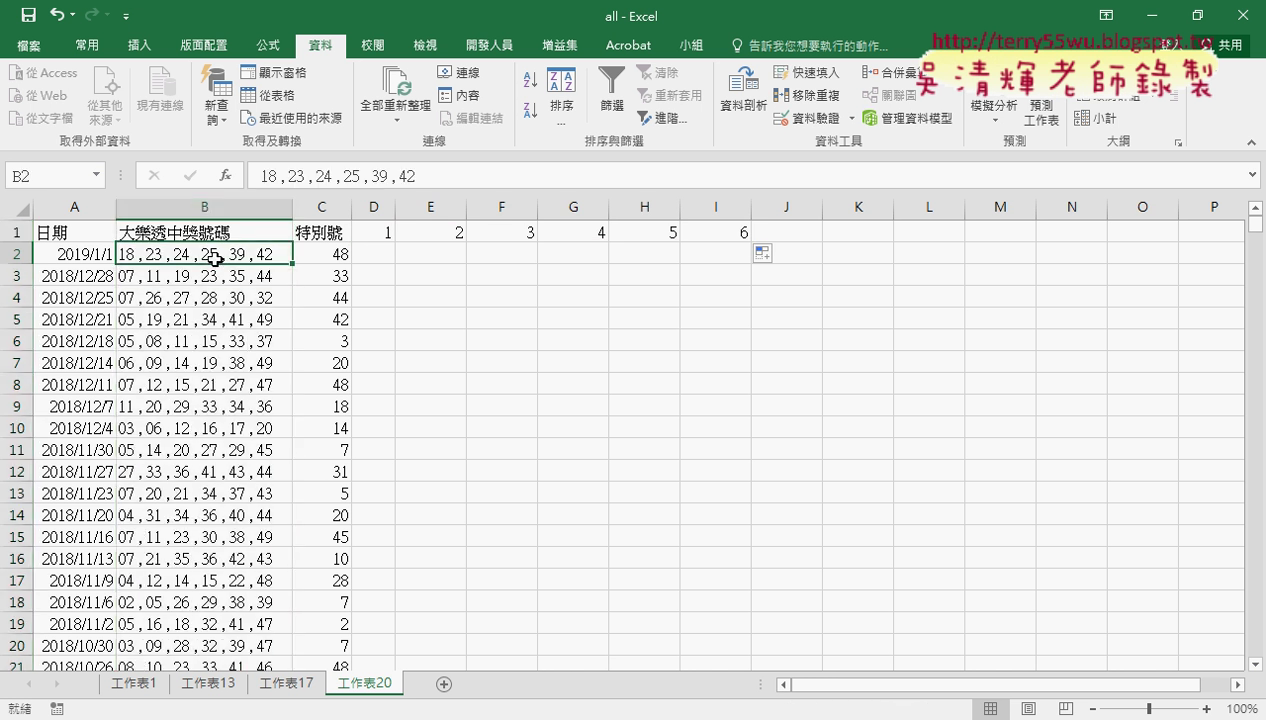
key(ctrl+shift+Down)
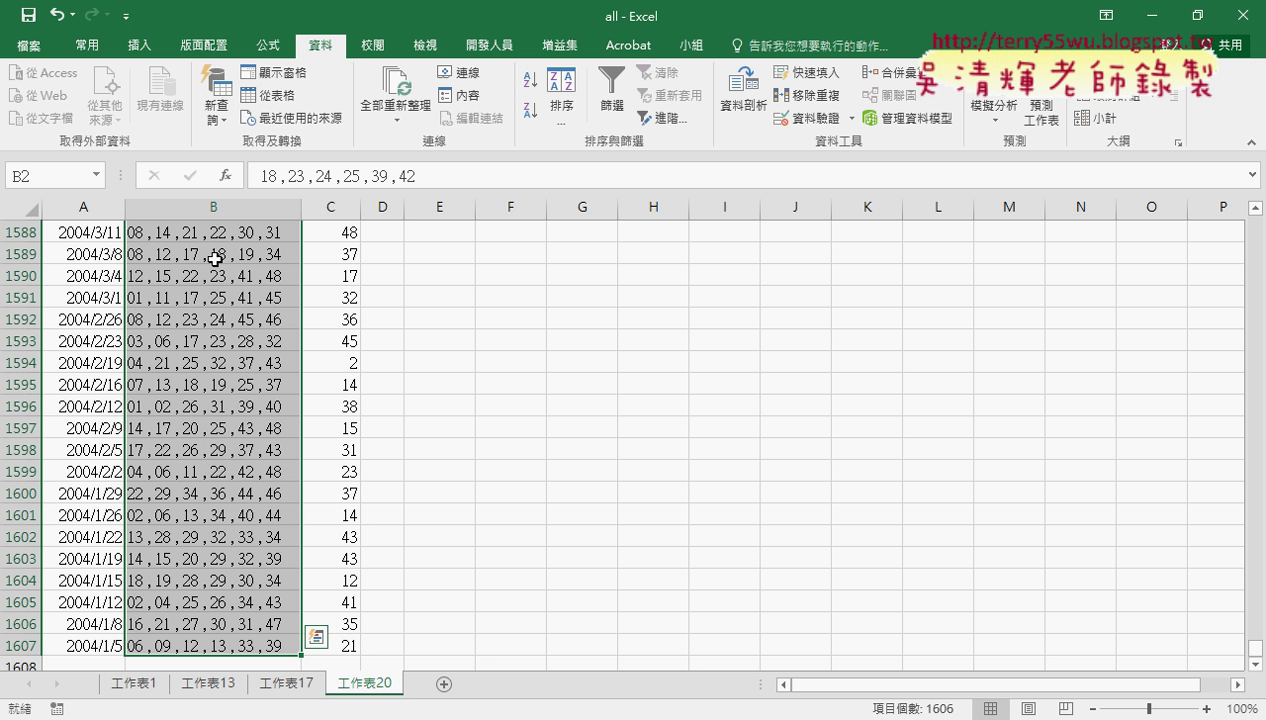
drag(1255, 648, 1260, 224)
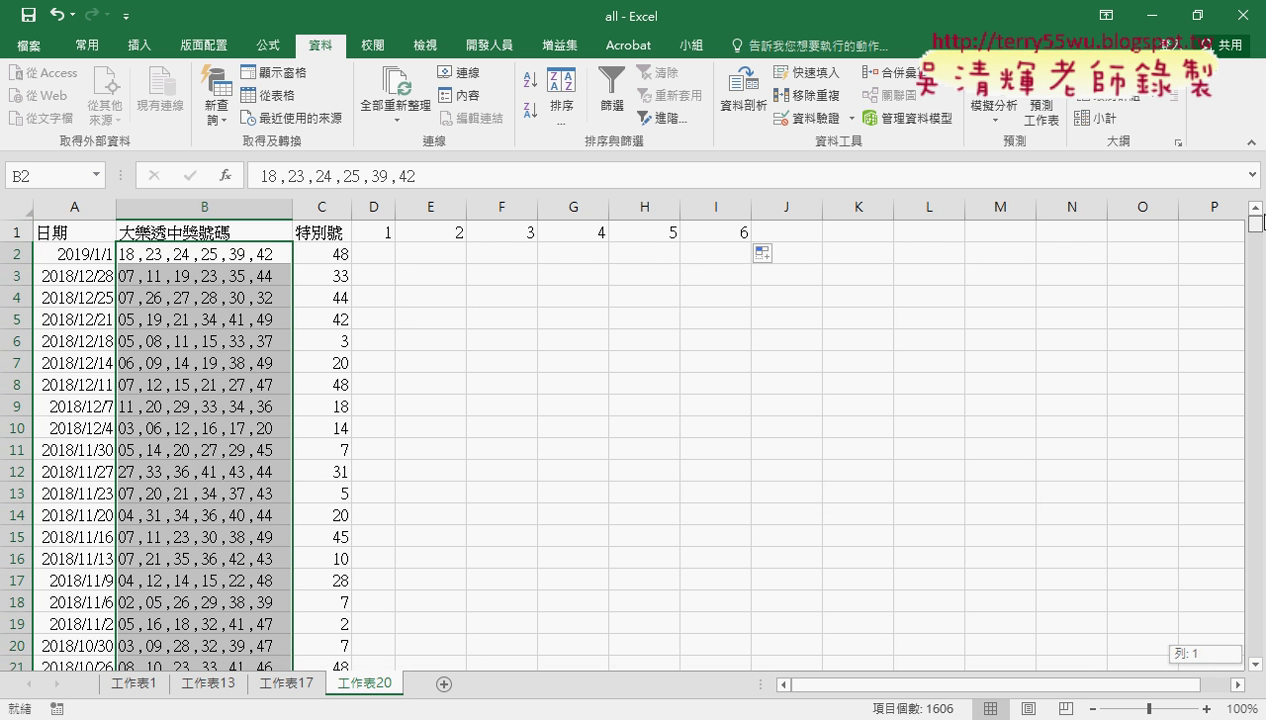
drag(254, 254, 299, 645)
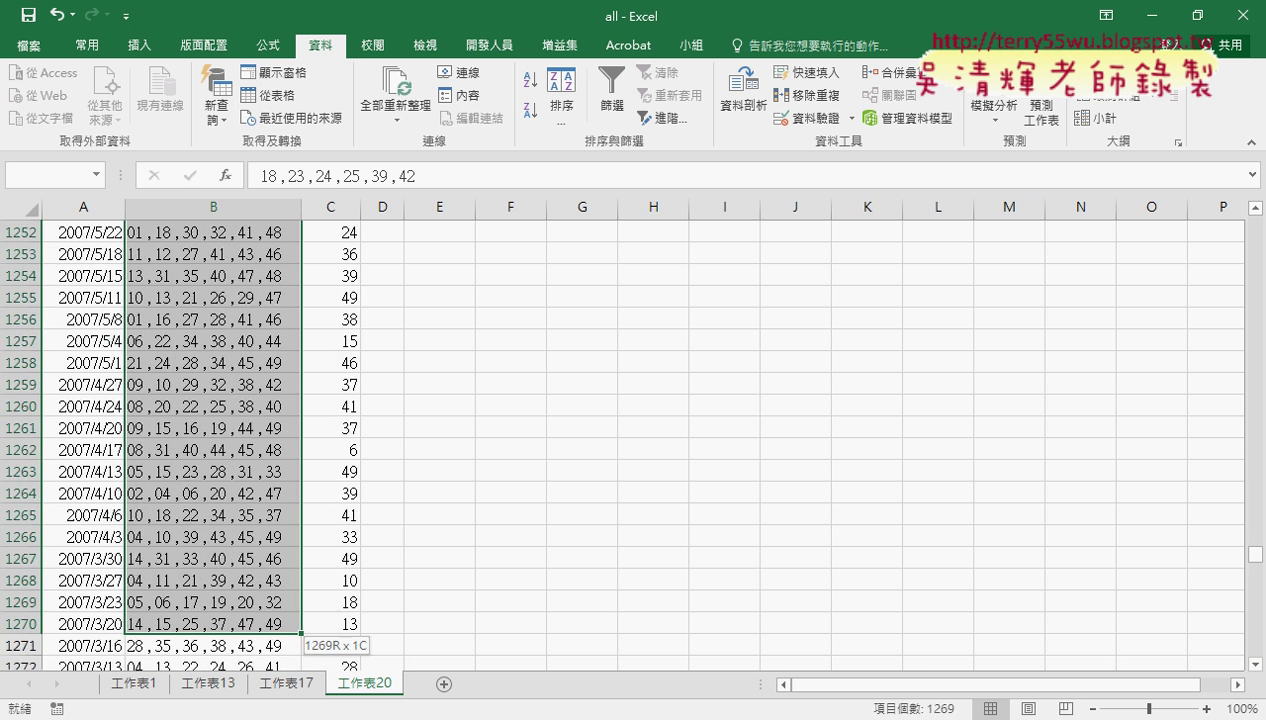
mouse_move(299, 645)
mouse_down()
mouse_move(276, 3)
mouse_move(262, 3)
mouse_up()
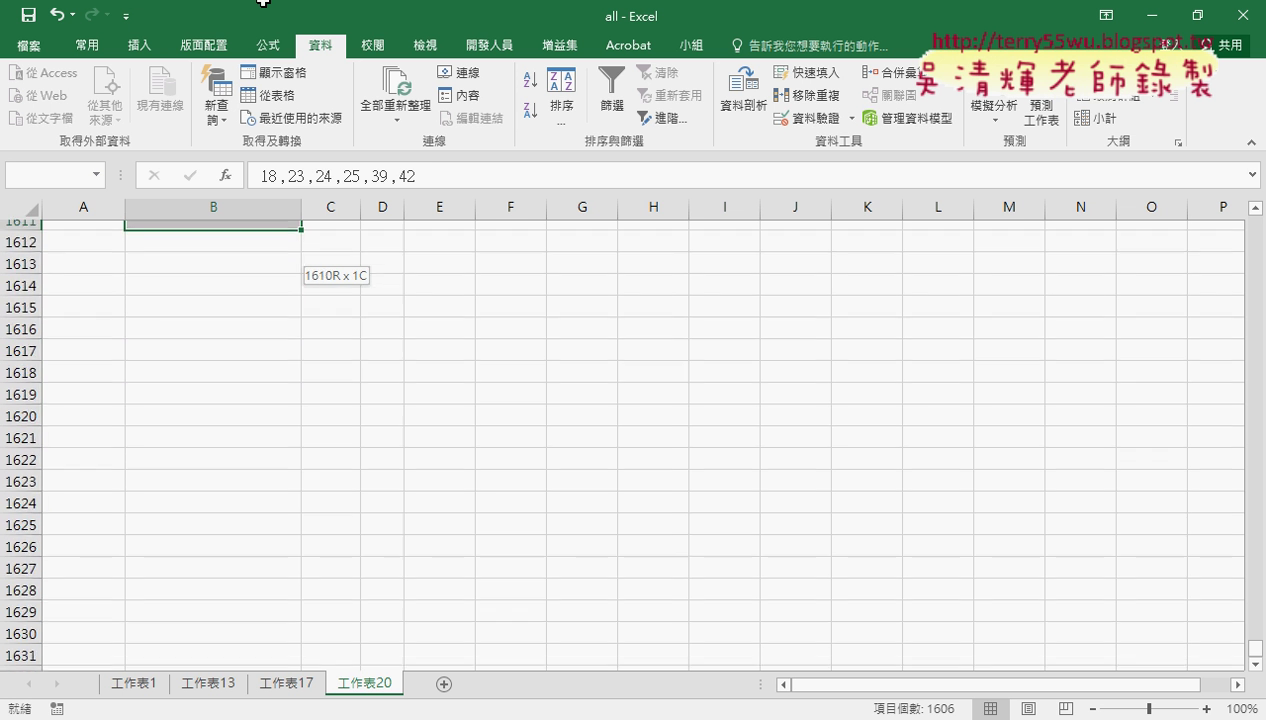
mouse_move(262, 3)
mouse_down()
mouse_move(299, 630)
mouse_move(245, 450)
mouse_up()
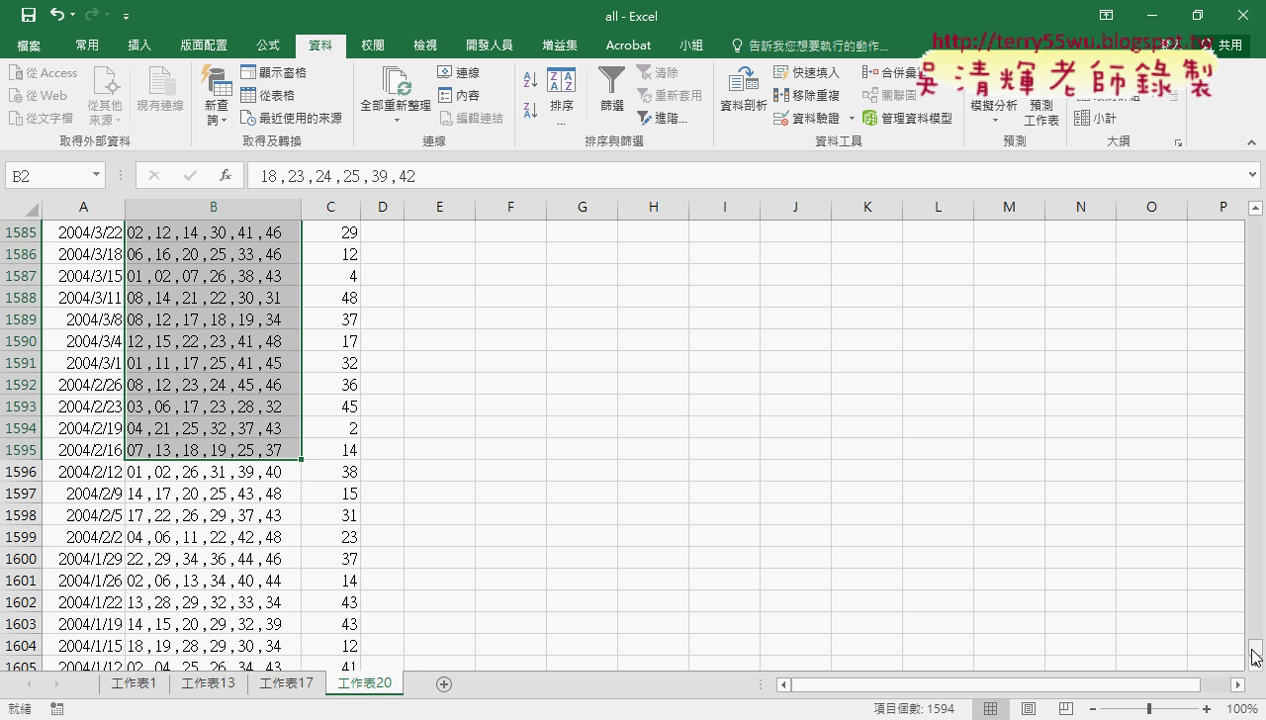
drag(1255, 648, 1250, 212)
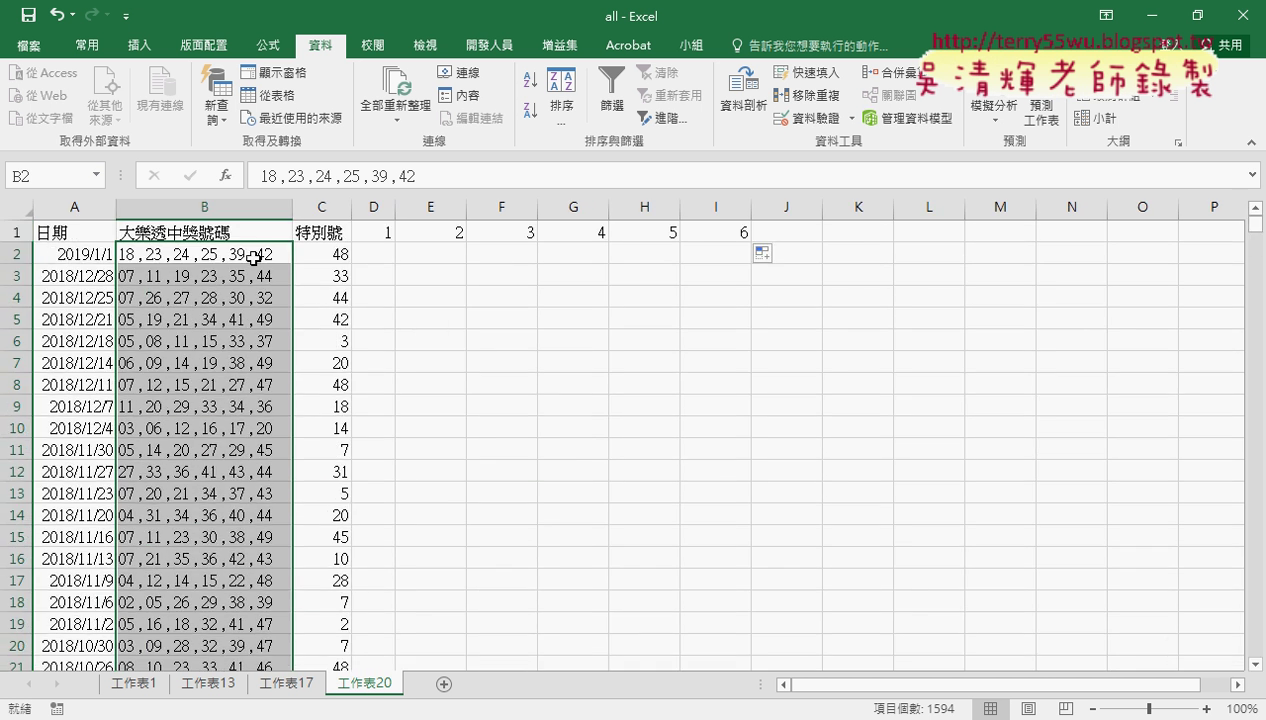
click(250, 255)
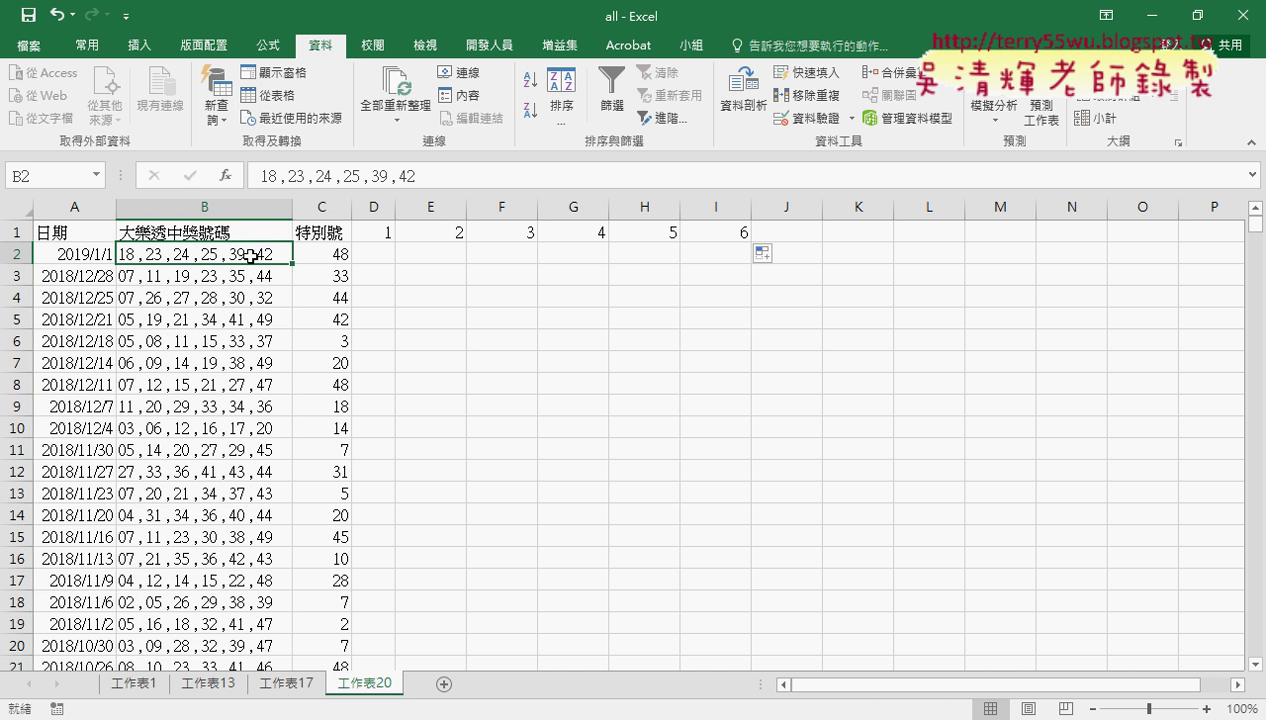
key(ctrl+shift+Down)
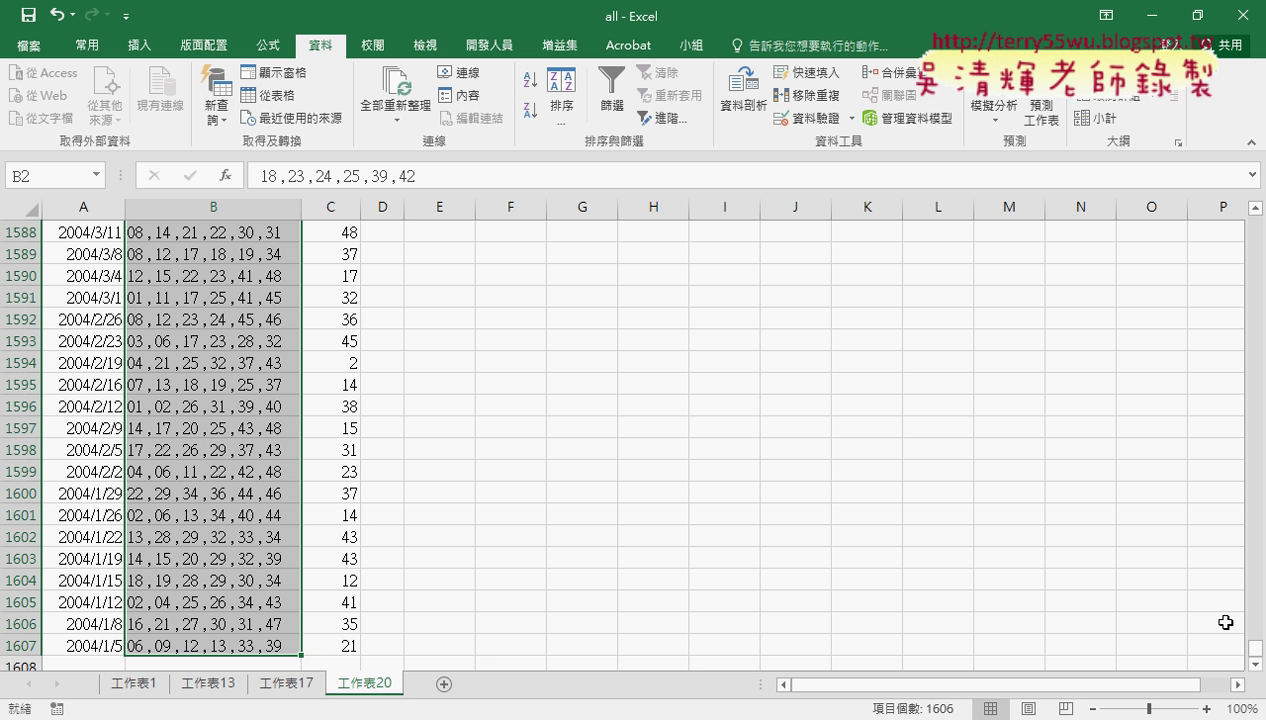
drag(1259, 646, 1259, 646)
drag(1243, 266, 1243, 212)
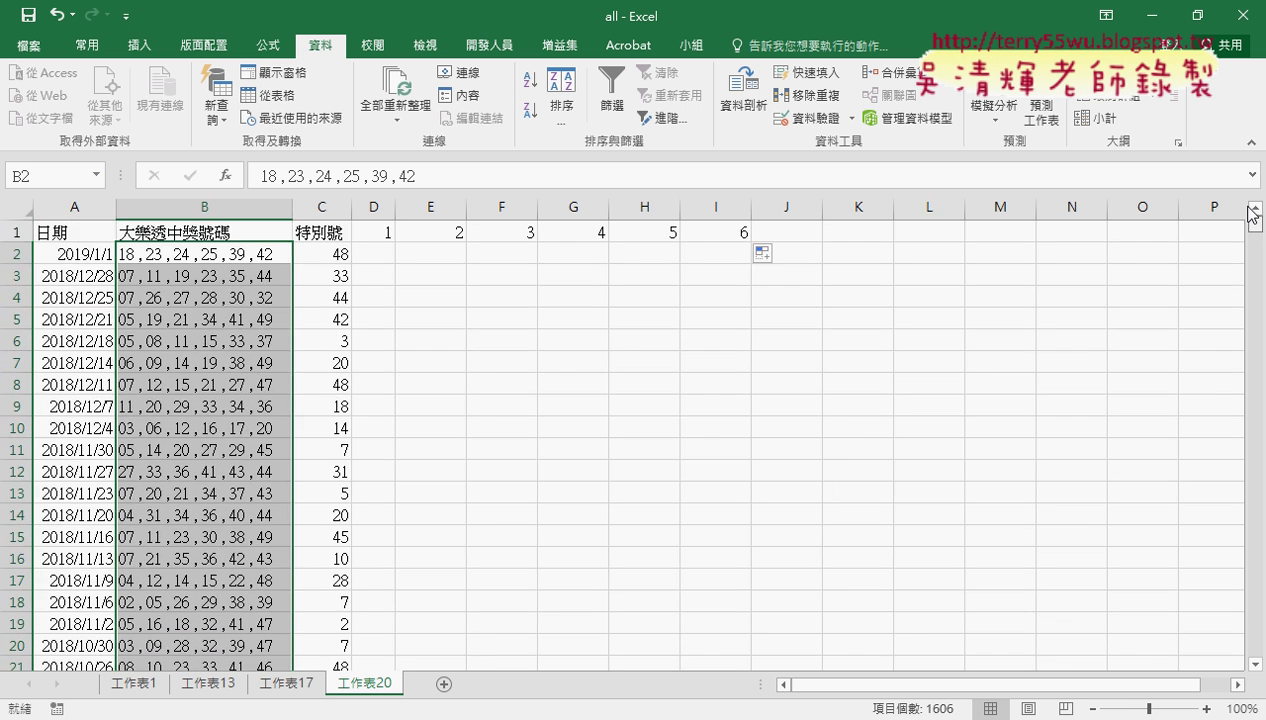
- Split column B by comma into columns D–I starting at D2, replacing existing data
click(738, 90)
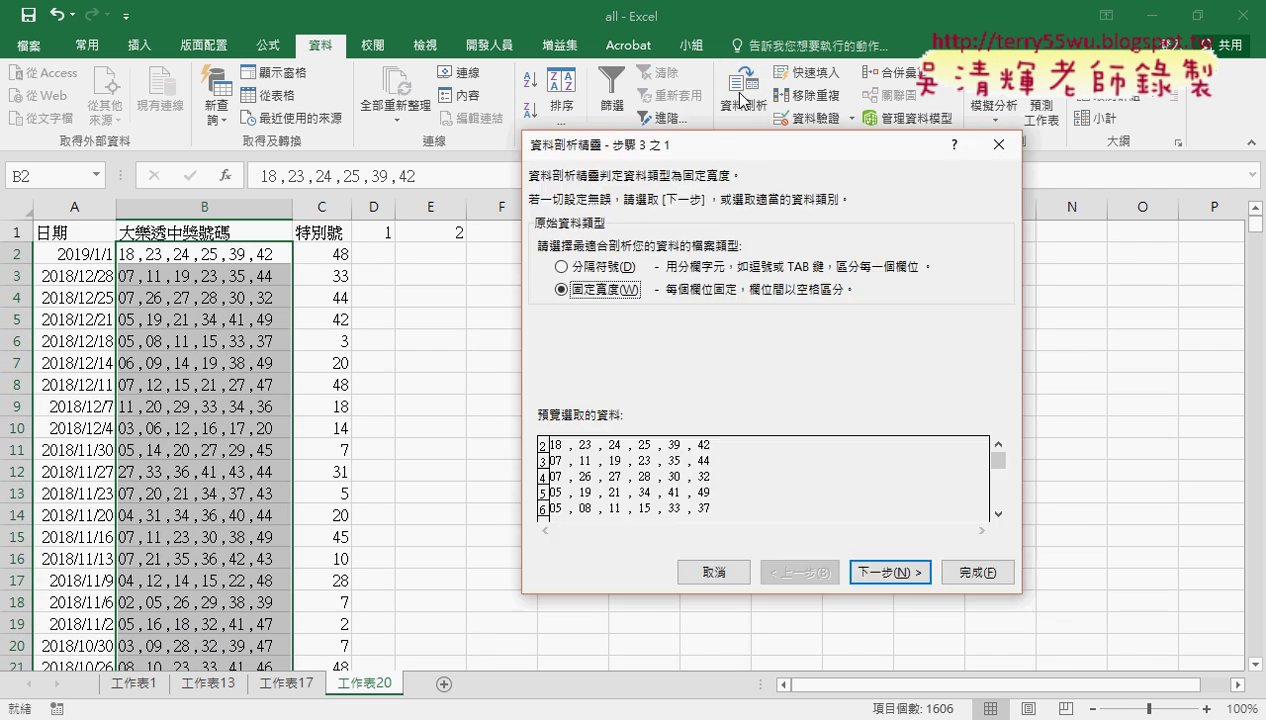
click(574, 267)
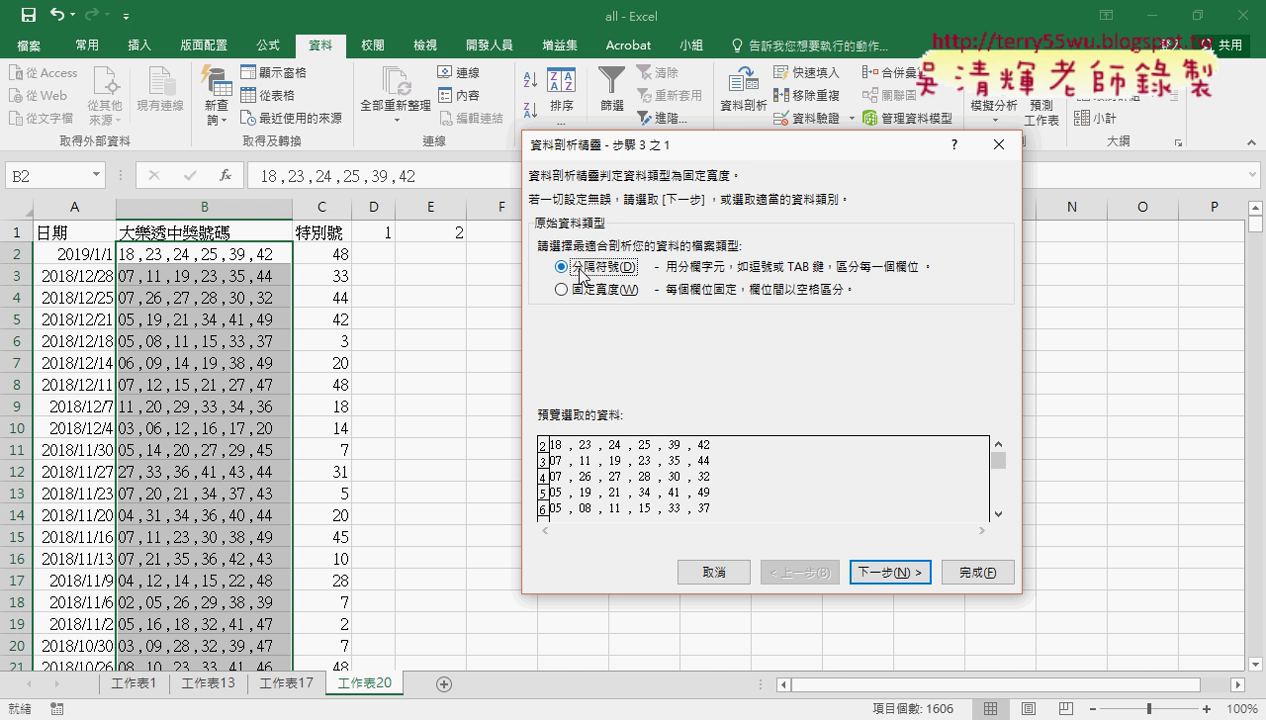
click(868, 572)
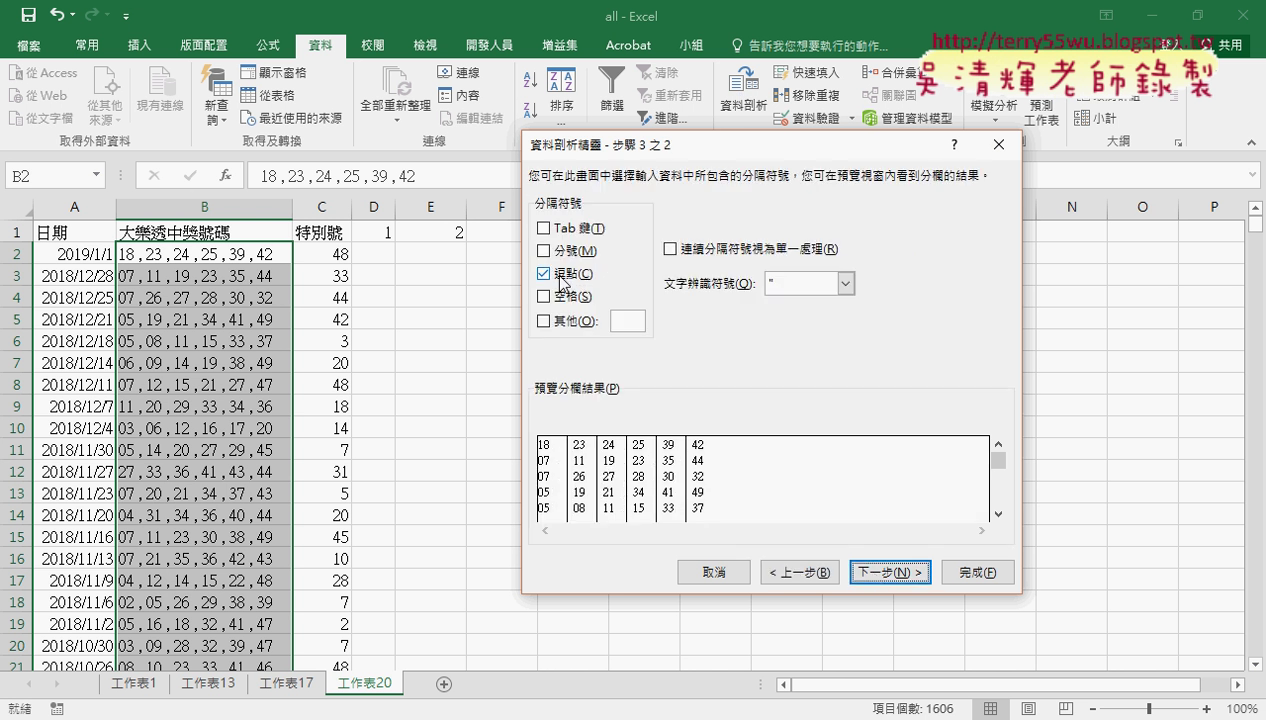
click(889, 572)
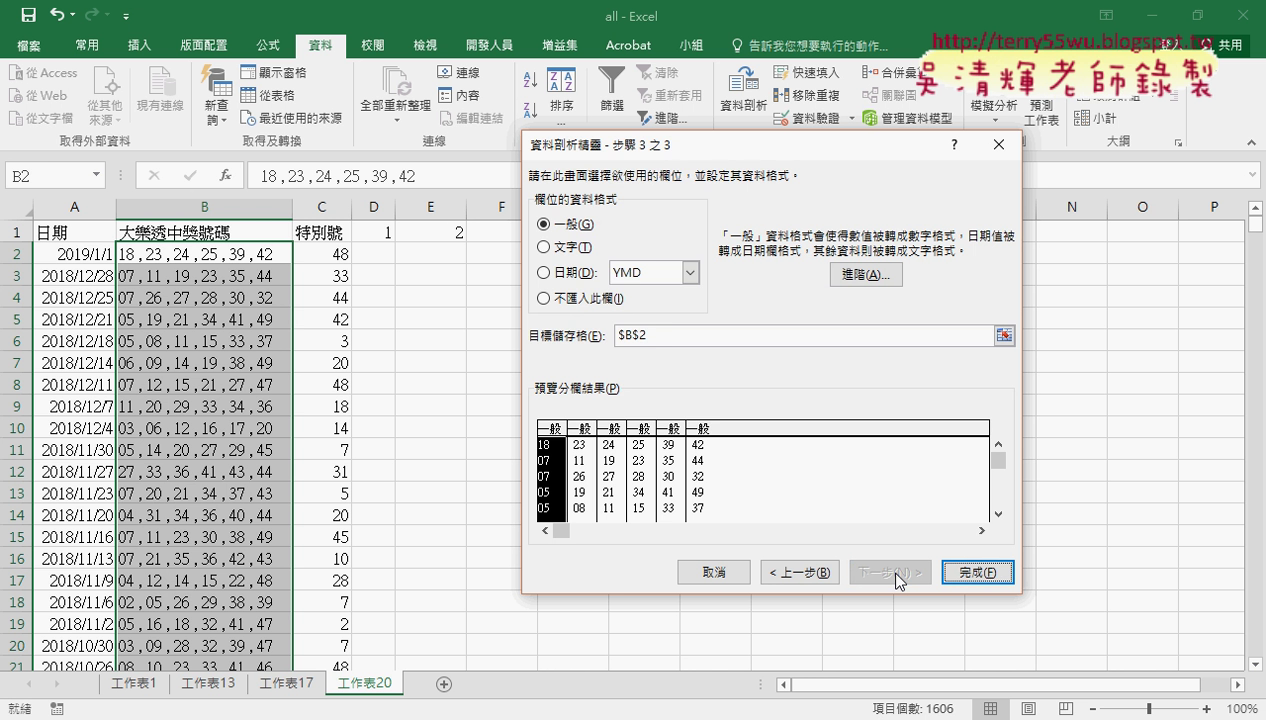
click(615, 335)
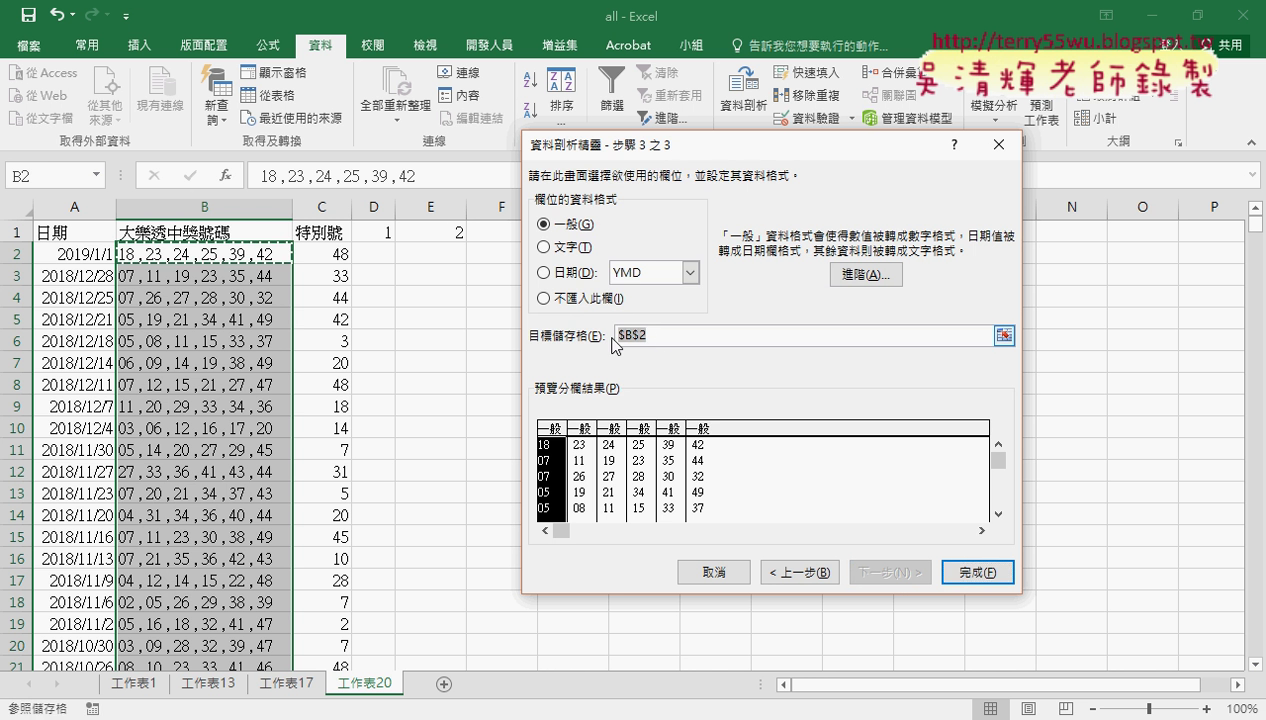
click(376, 254)
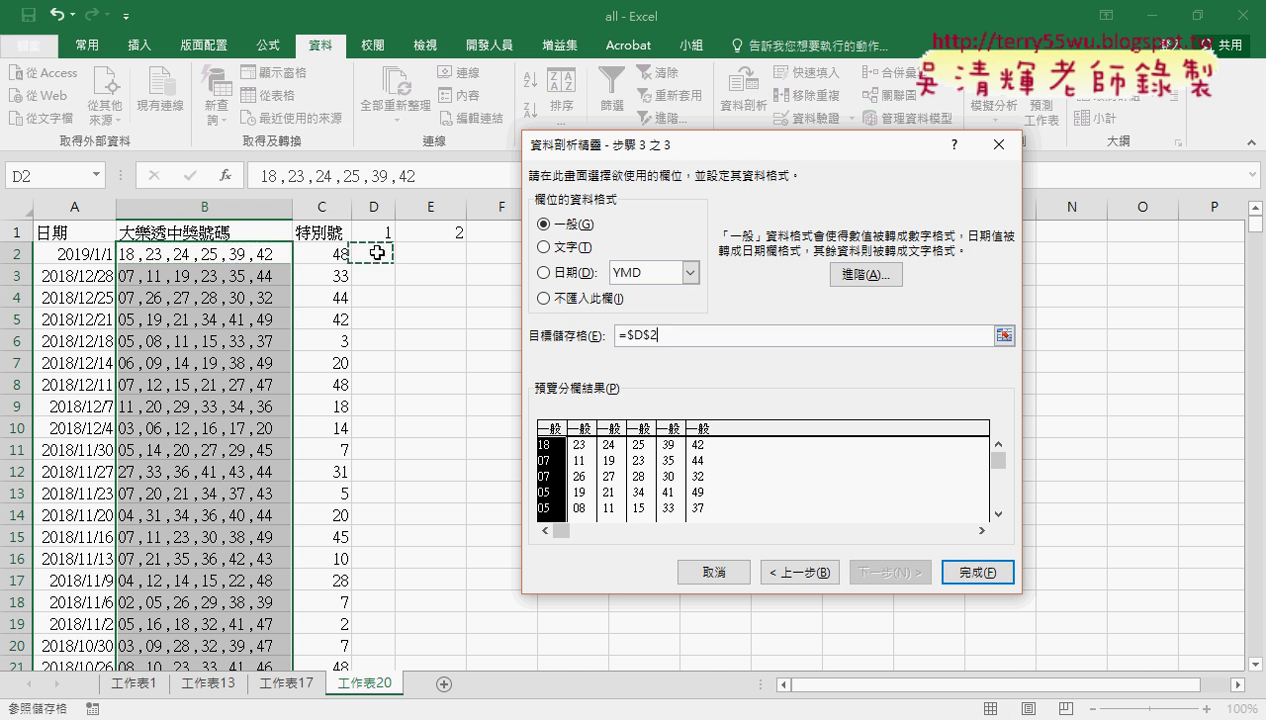
click(989, 573)
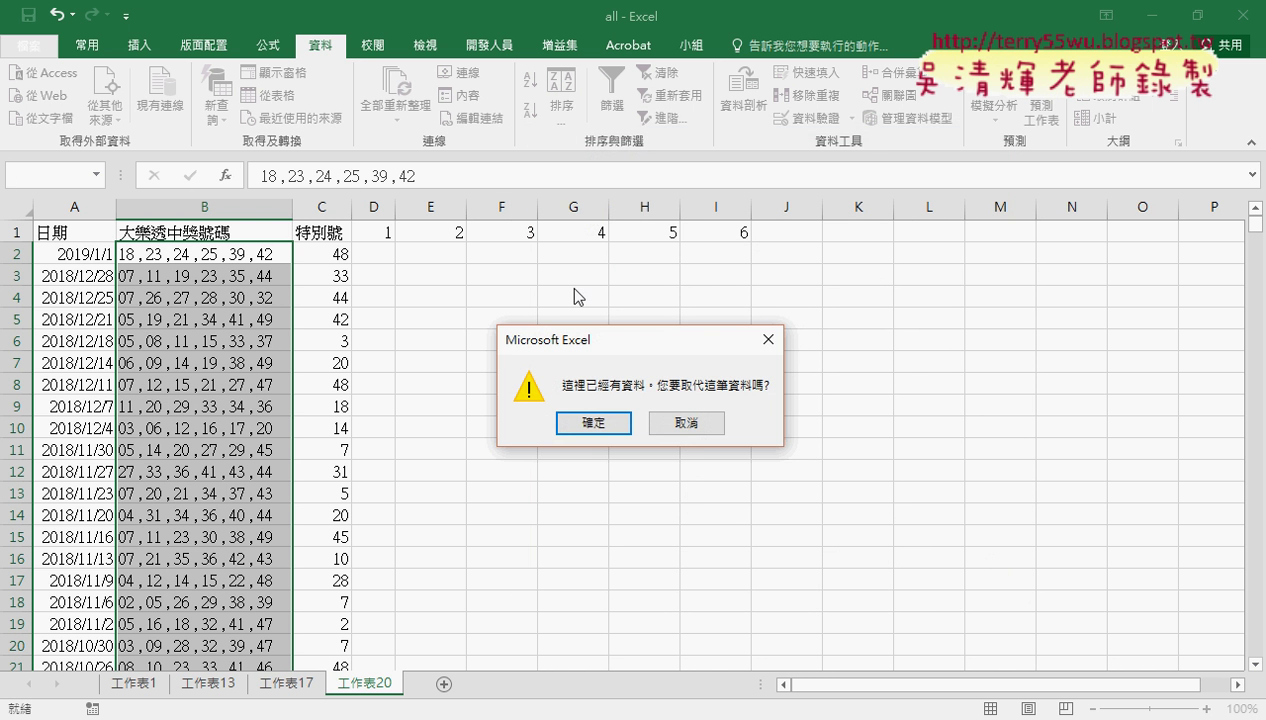
click(603, 423)
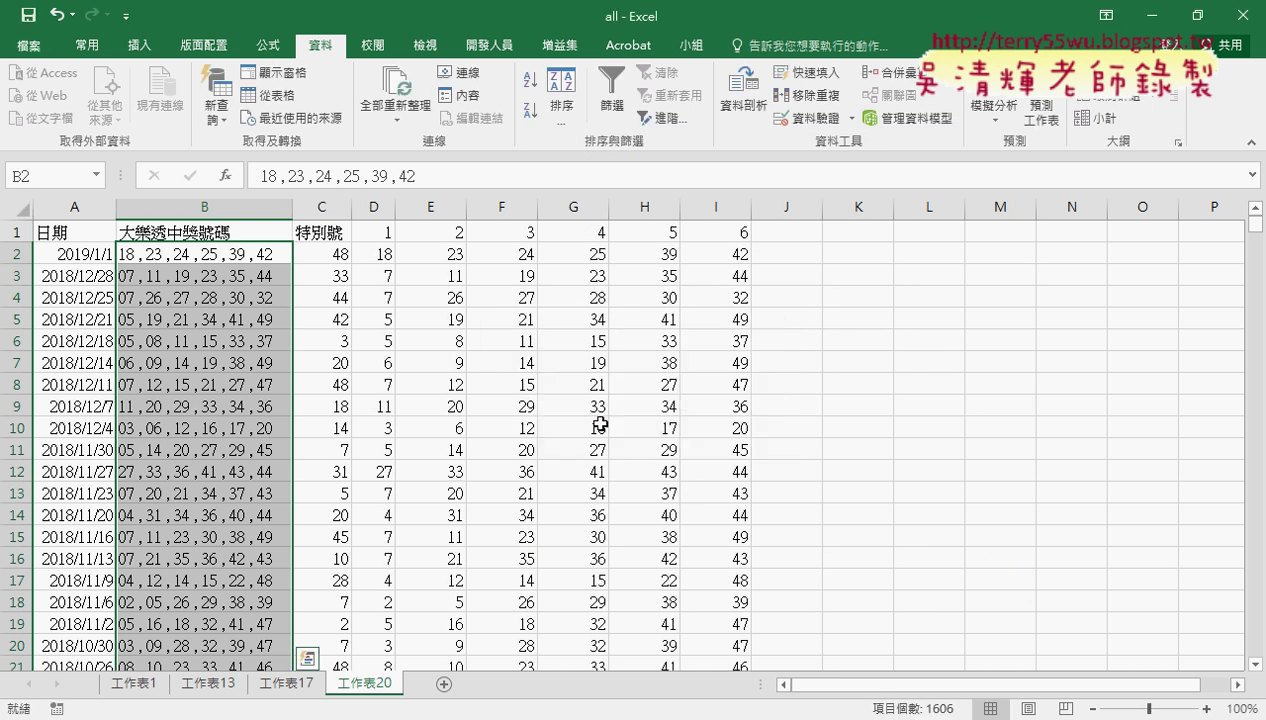
- Delete the original combined-numbers column B
click(204, 207)
right_click(214, 340)
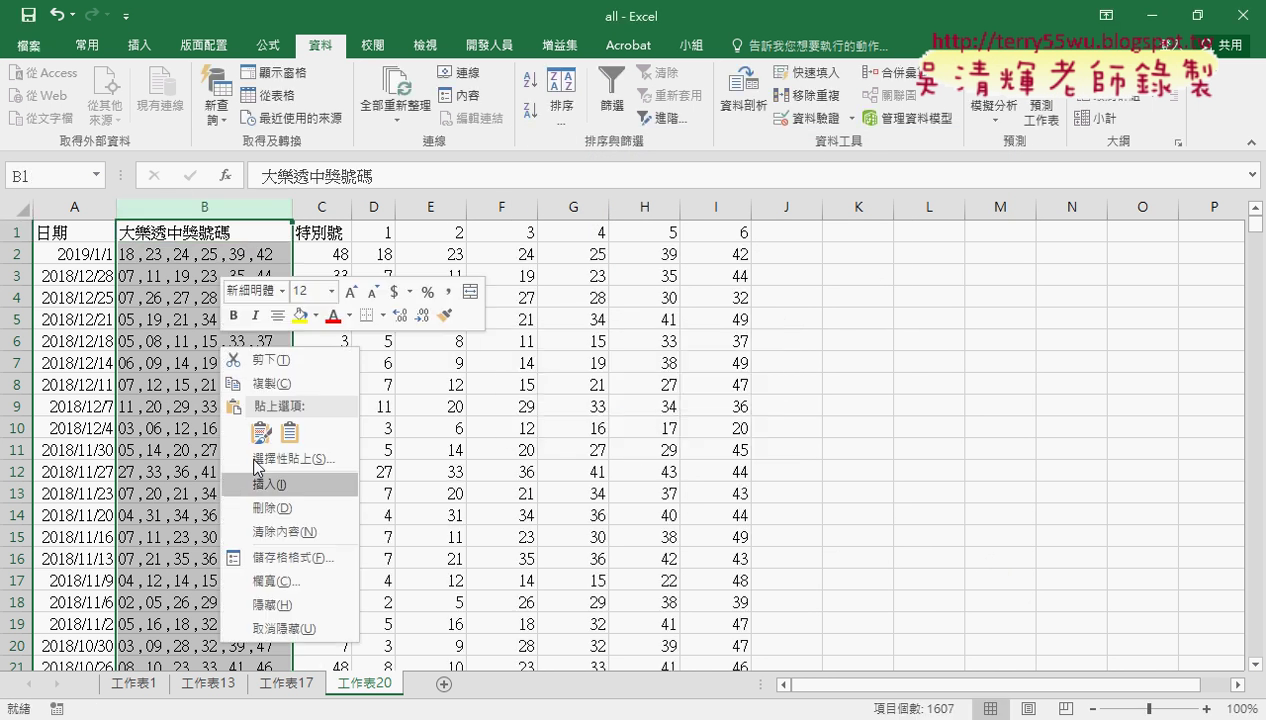
click(272, 508)
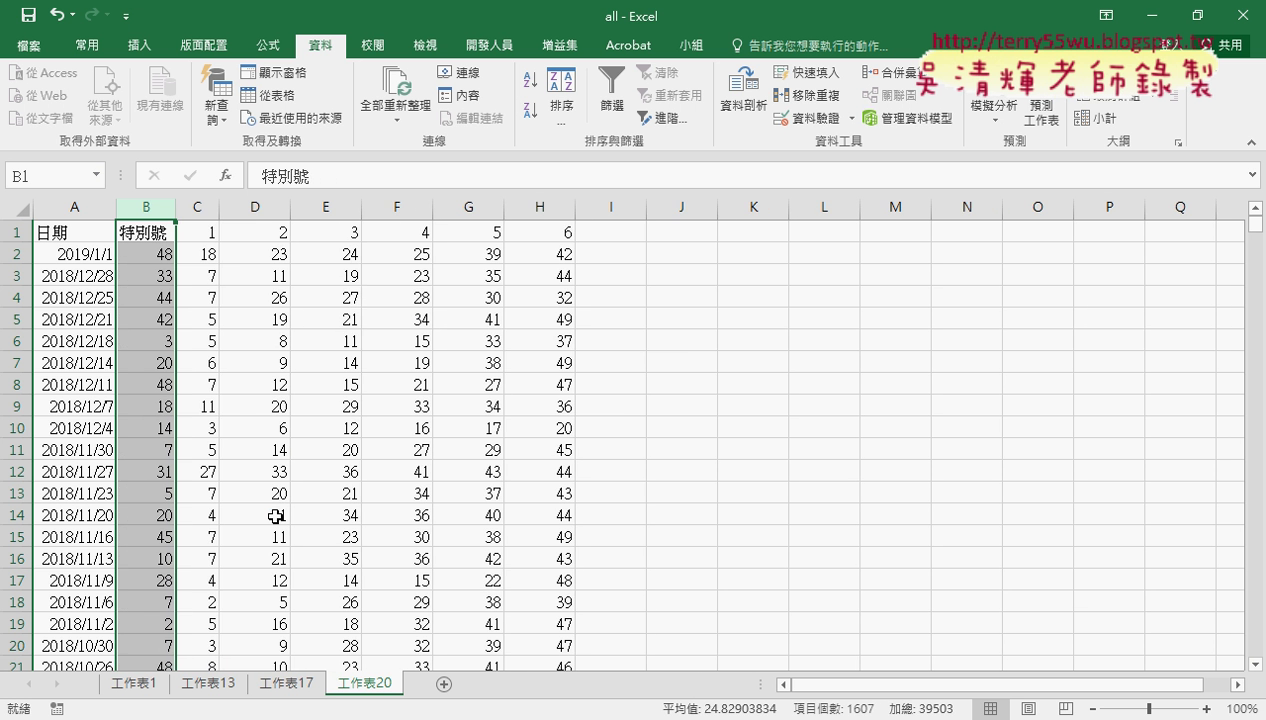
- Auto-fit columns A through H and scroll down through the data
drag(74, 207, 528, 234)
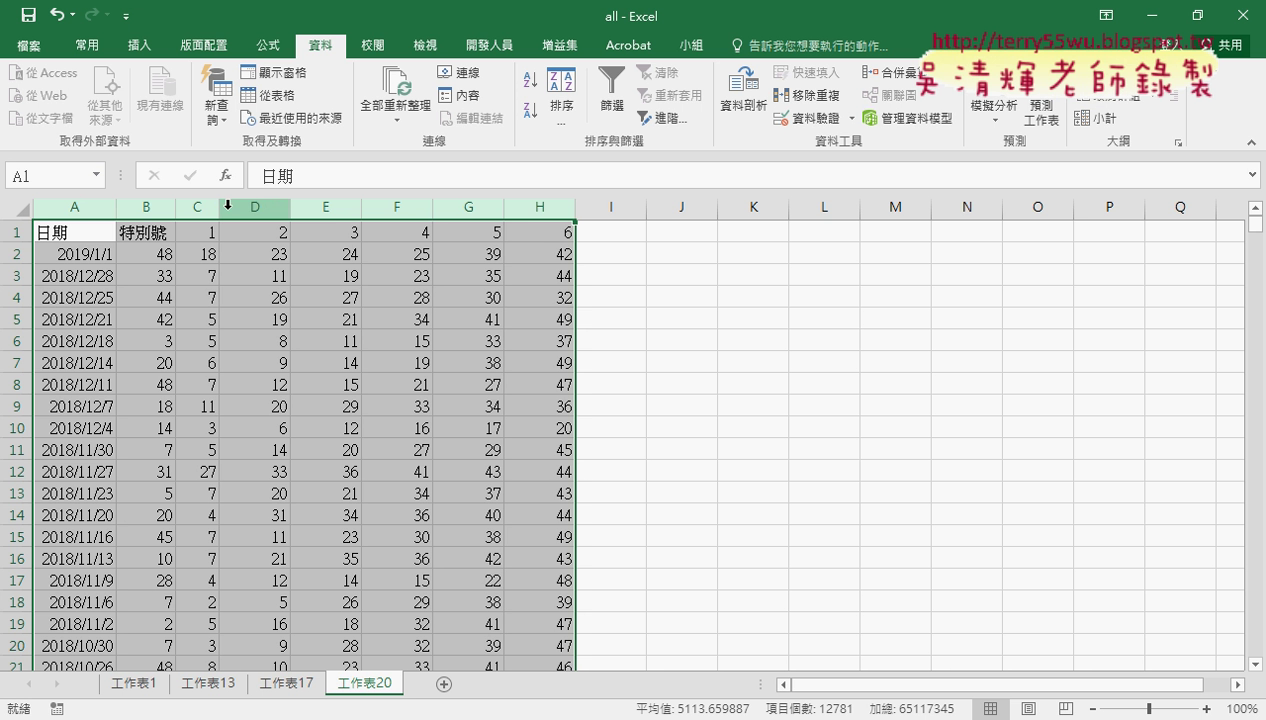
double_click(217, 213)
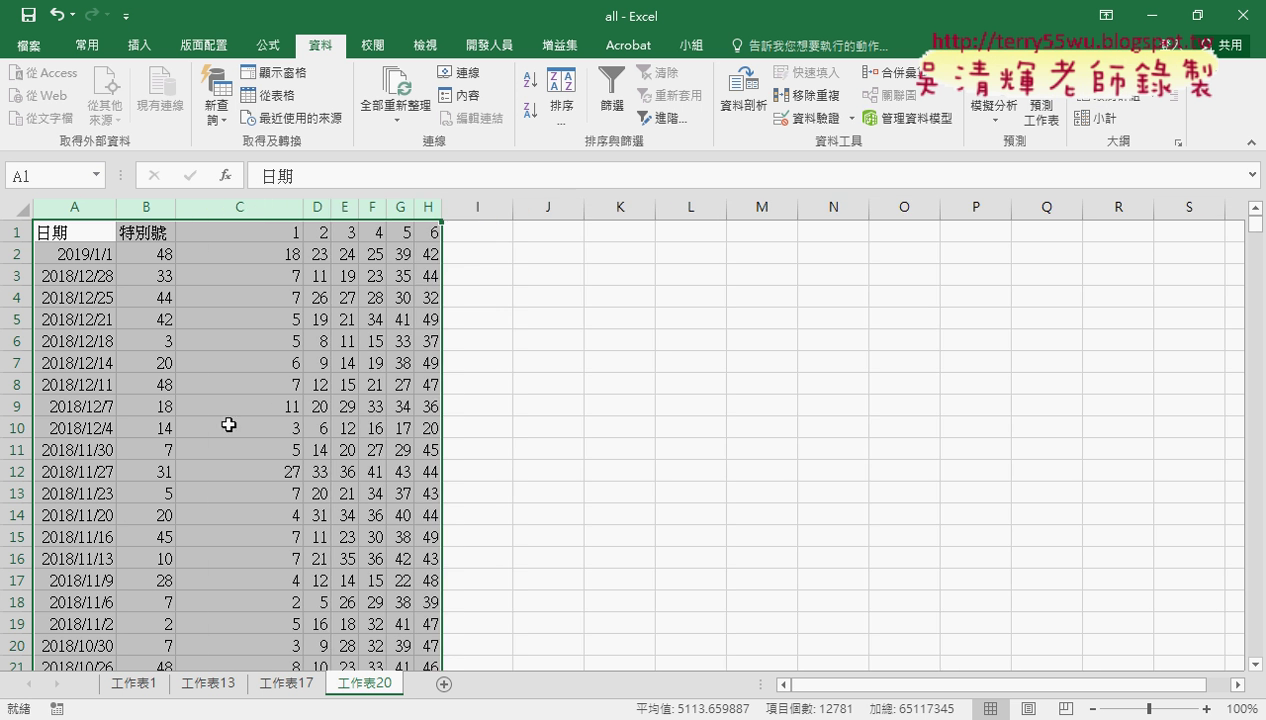
scroll(229, 425, down, 4)
scroll(229, 425, down, 7)
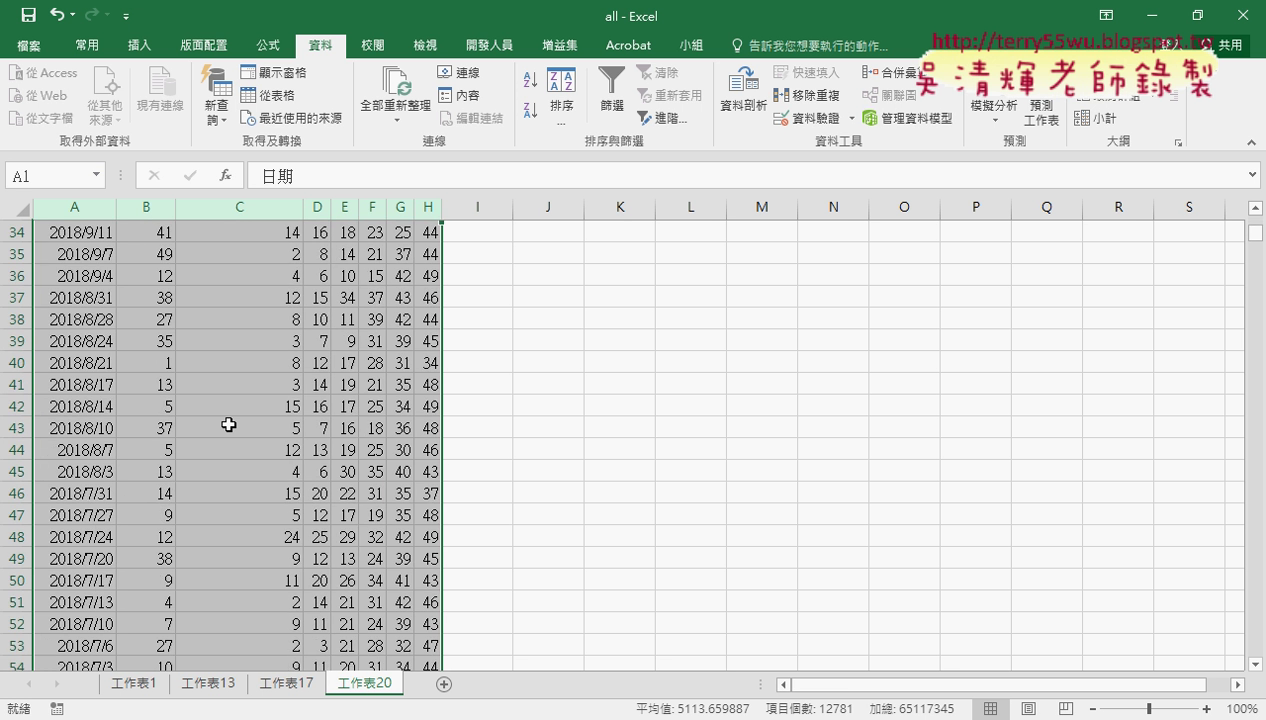
scroll(229, 425, down, 7)
scroll(229, 425, down, 9)
scroll(229, 425, down, 5)
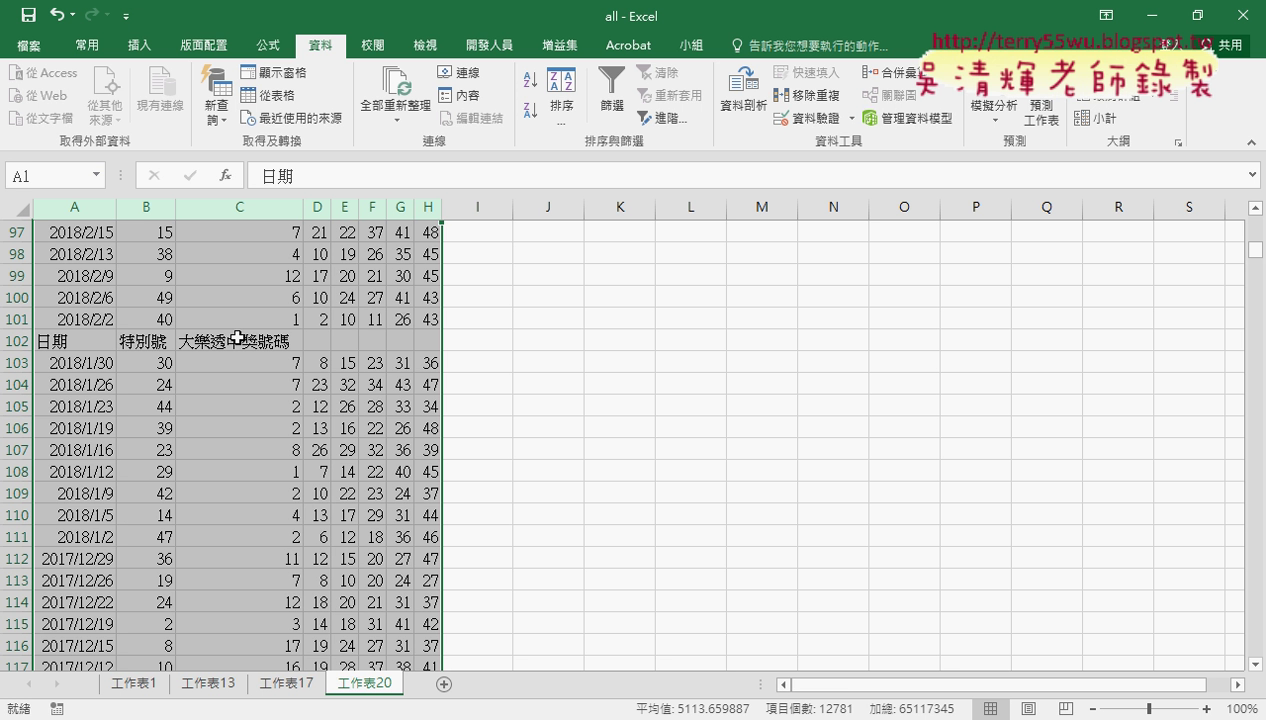
- Add sheet 工作表21 and uncomment the macro's six post-import lines (Call 刪除列, Call 資料剖析, AutoFit)
click(444, 684)
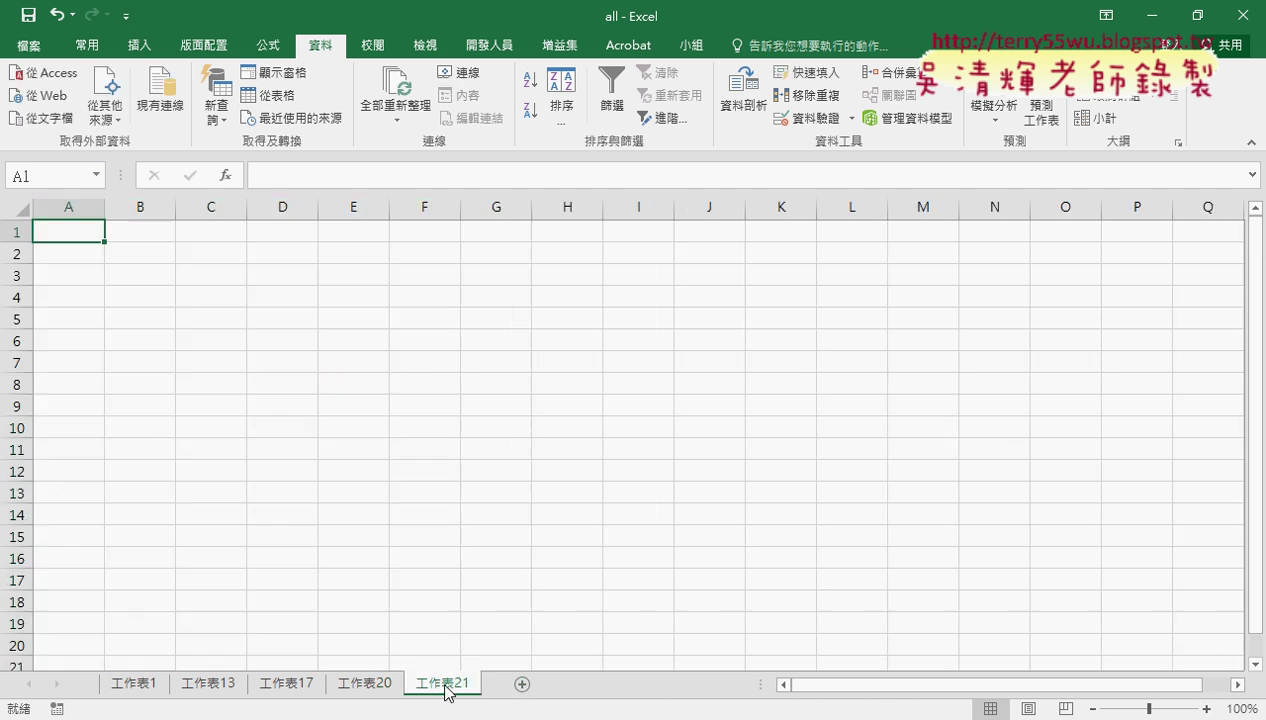
mouse_move(552, 716)
click(633, 675)
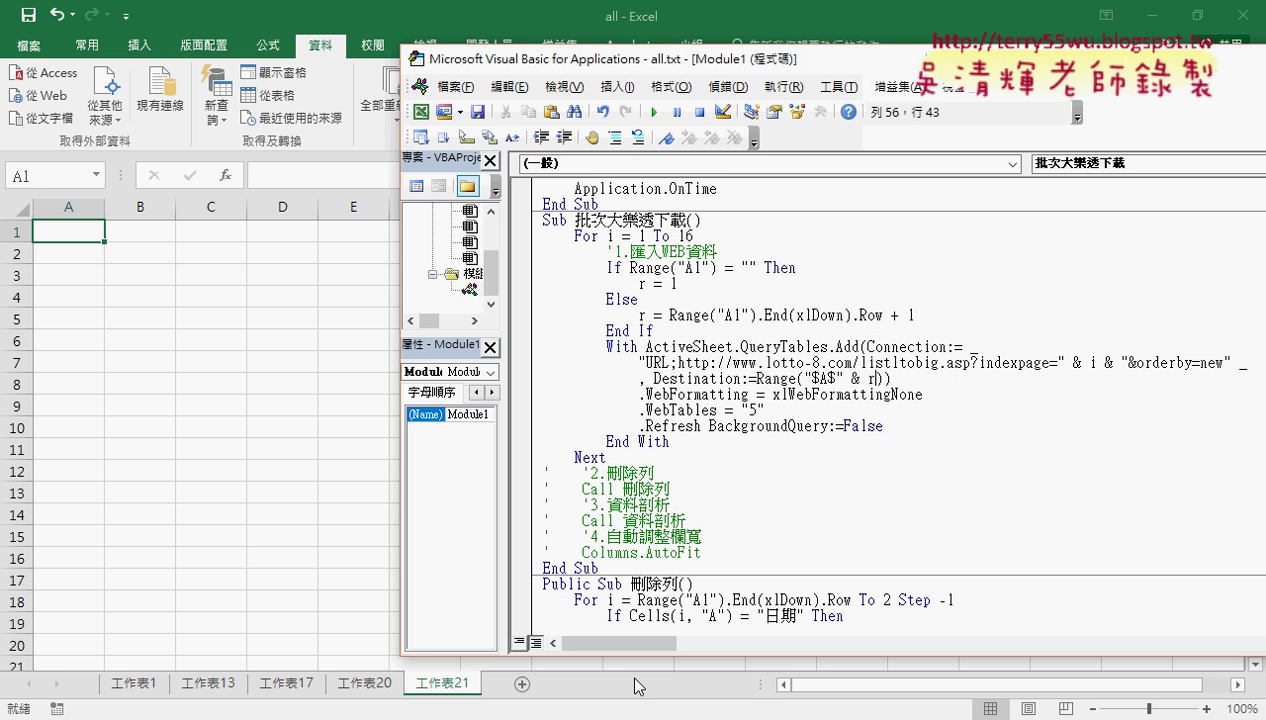
drag(706, 552, 518, 476)
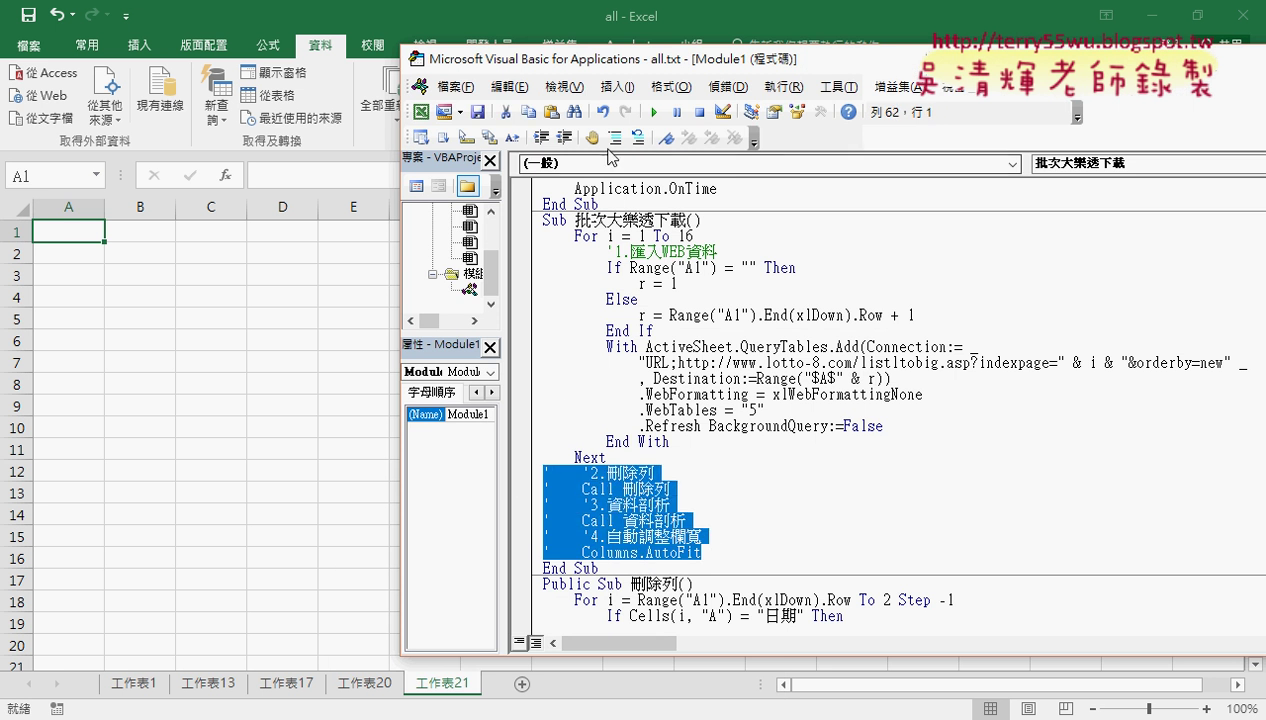
click(638, 138)
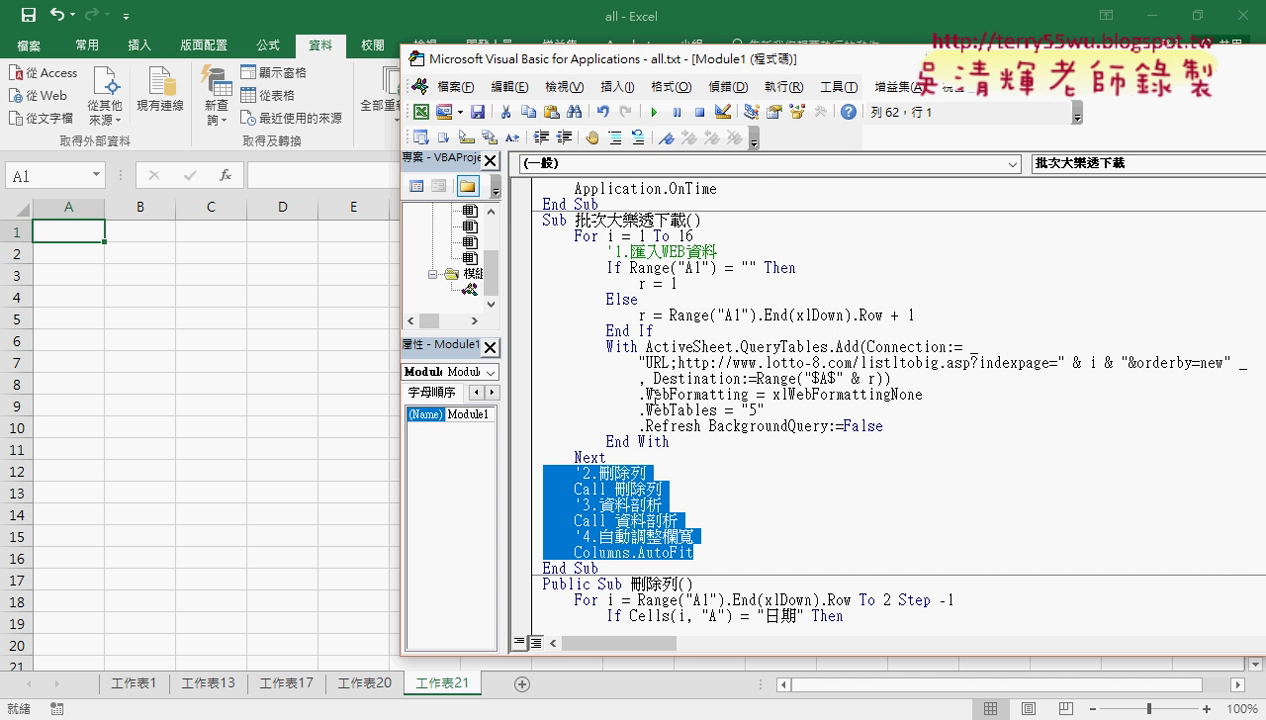
drag(662, 489, 553, 489)
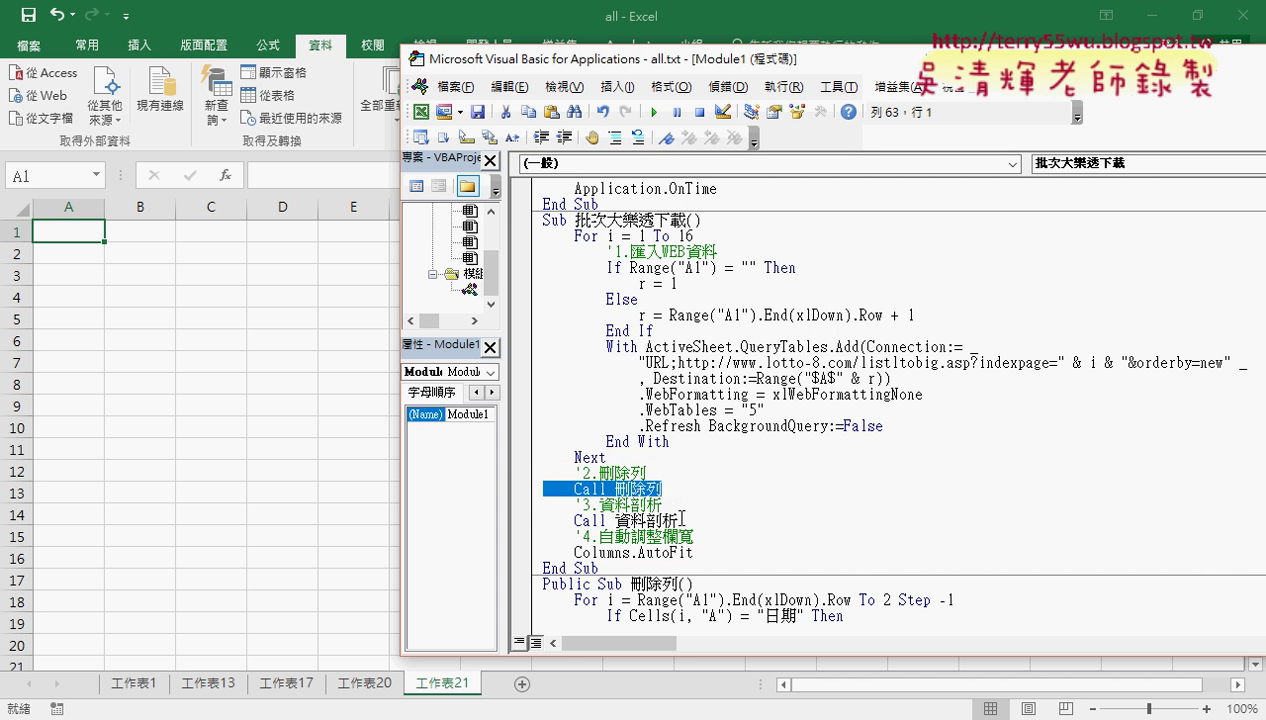
drag(677, 520, 540, 520)
drag(612, 489, 574, 489)
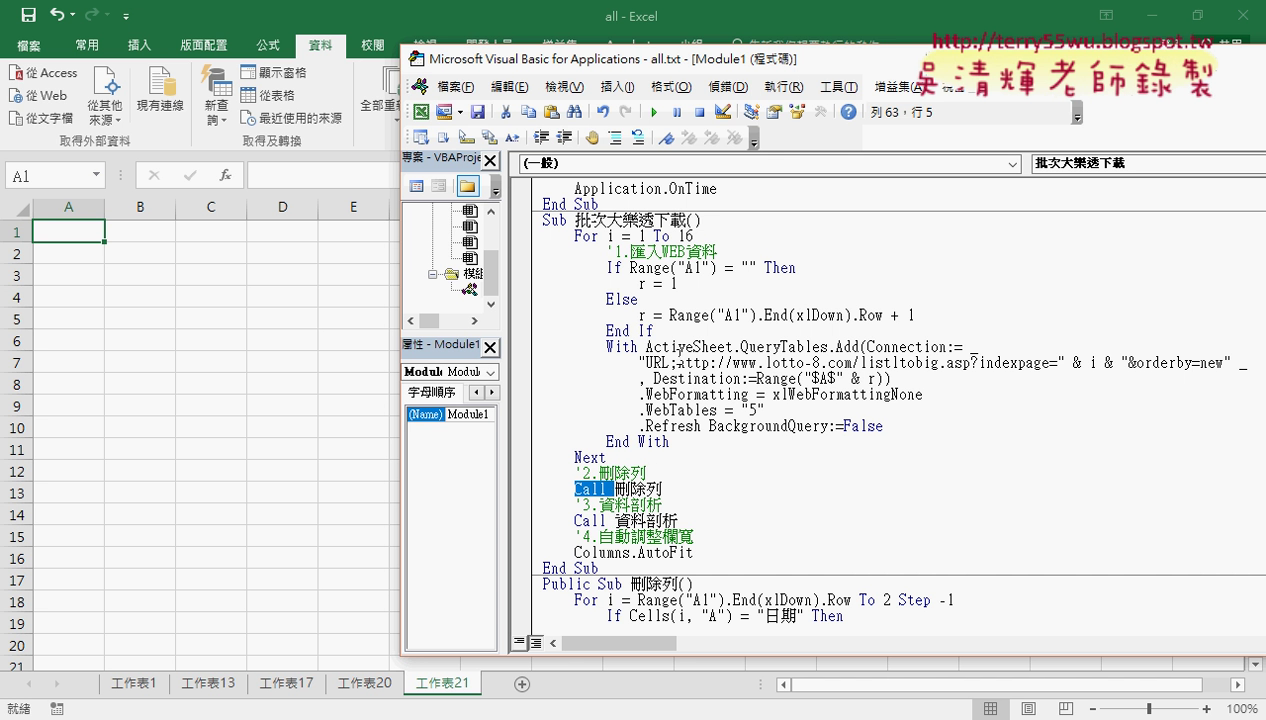
- Run the macro and return to 工作表21 to view the split lottery table
click(655, 112)
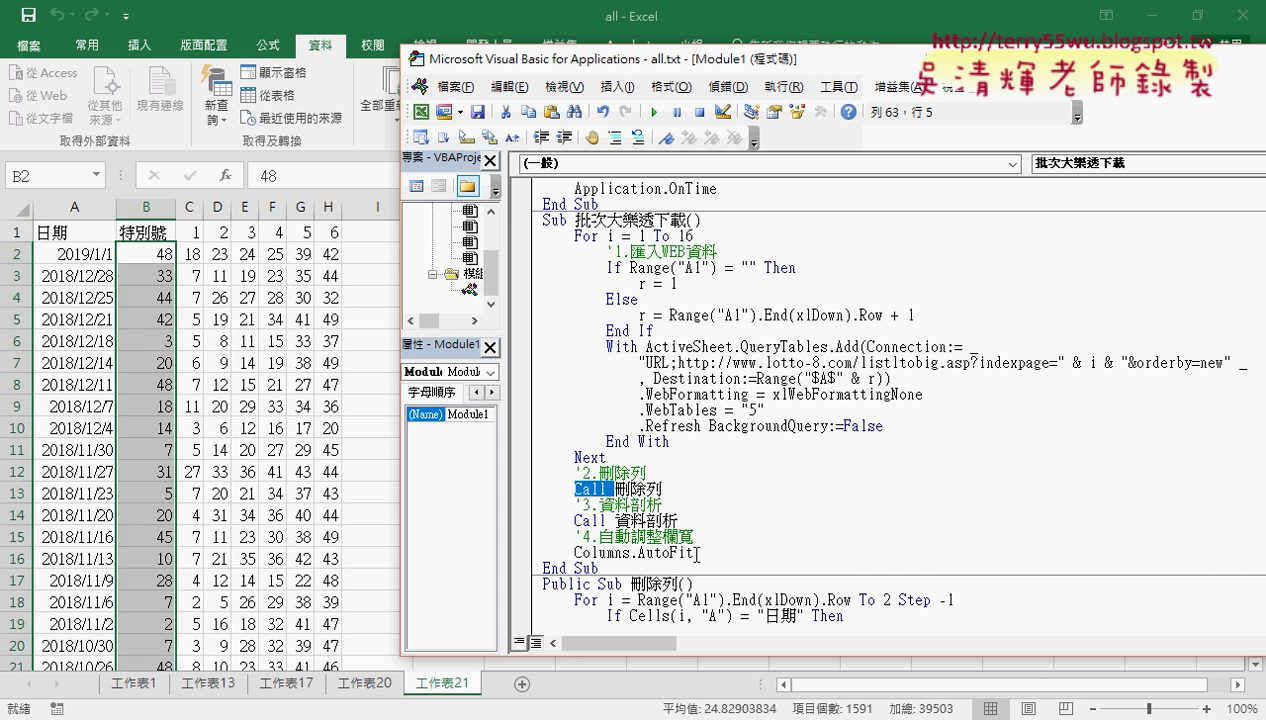
drag(692, 552, 638, 553)
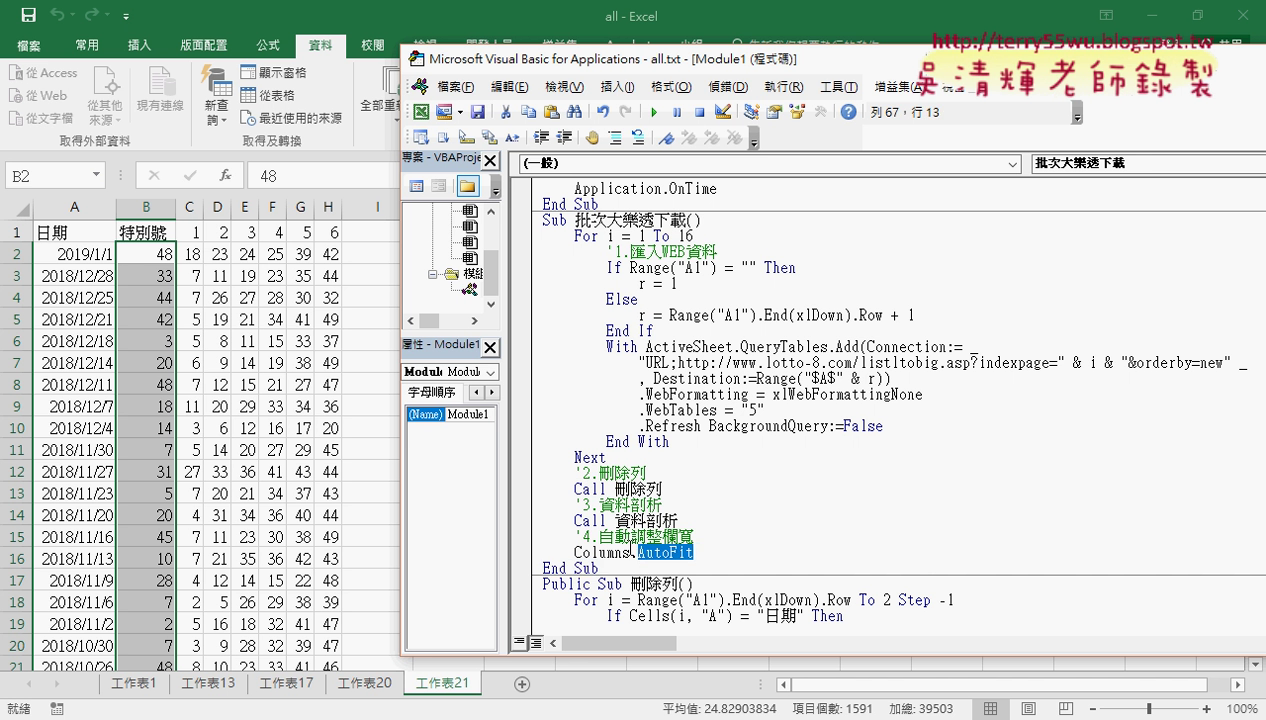
click(262, 446)
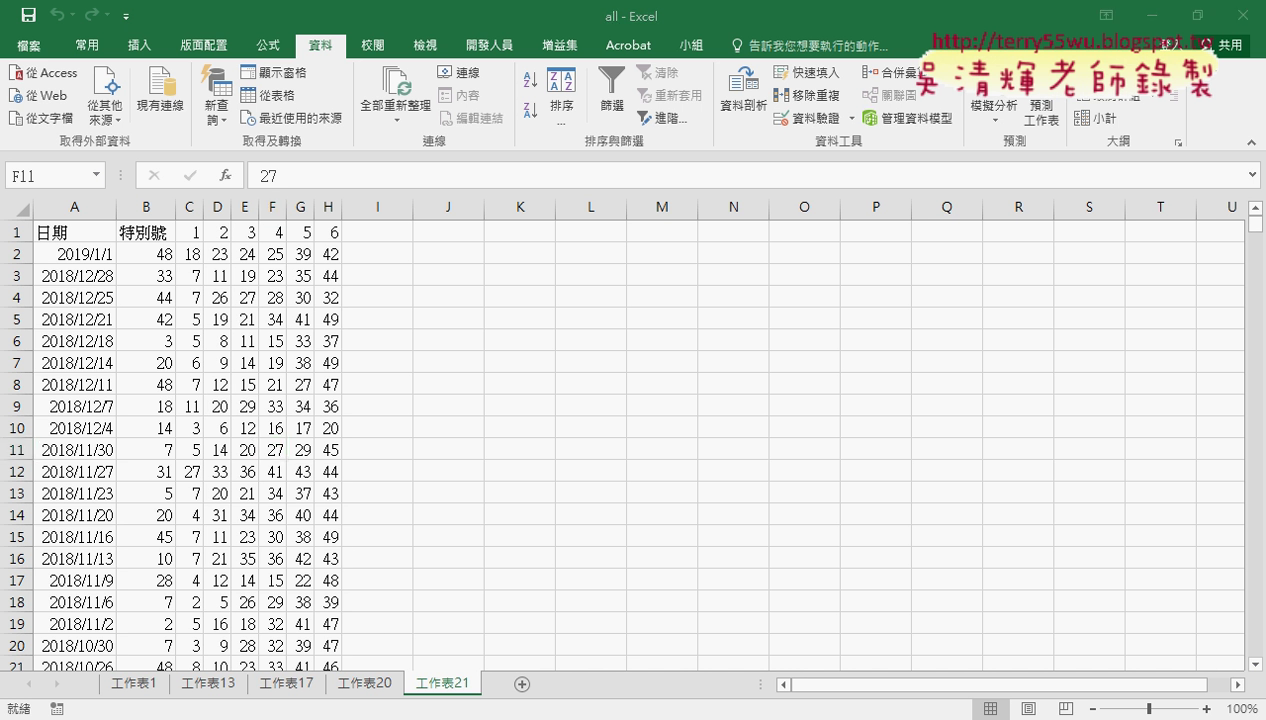
- Add a new empty sheet 工作表22 to the workbook
click(636, 676)
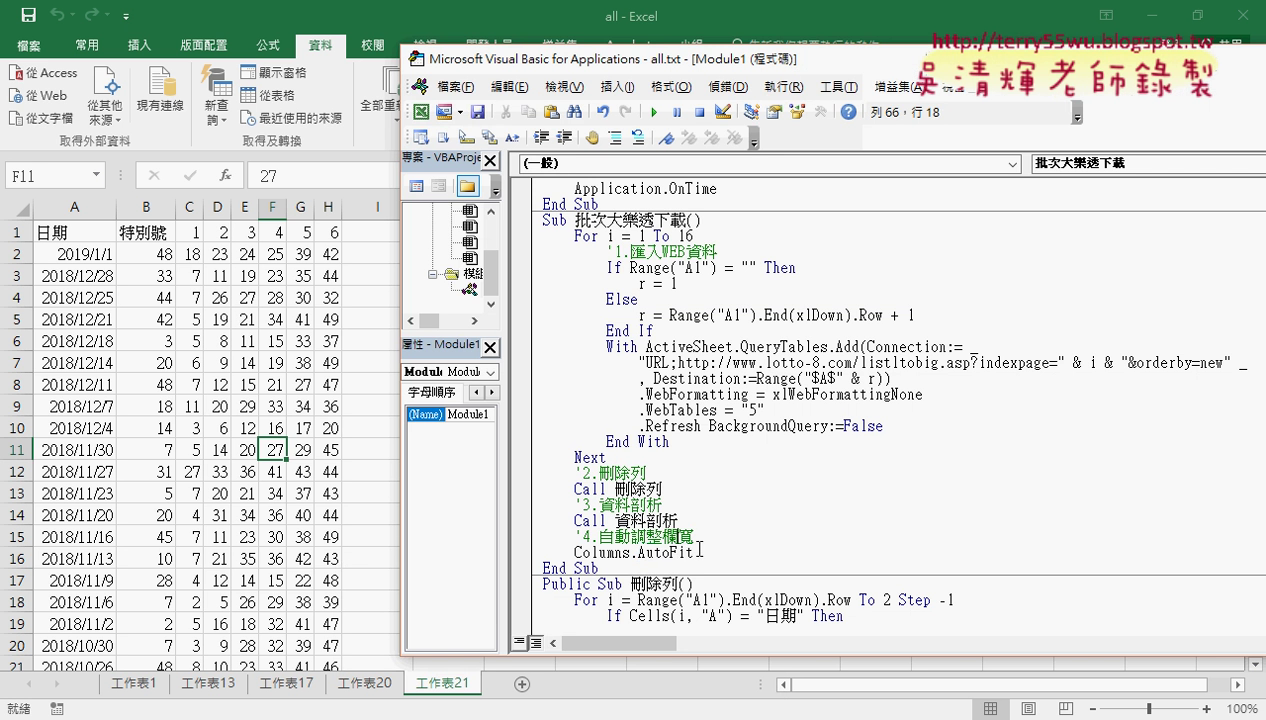
drag(694, 553, 528, 476)
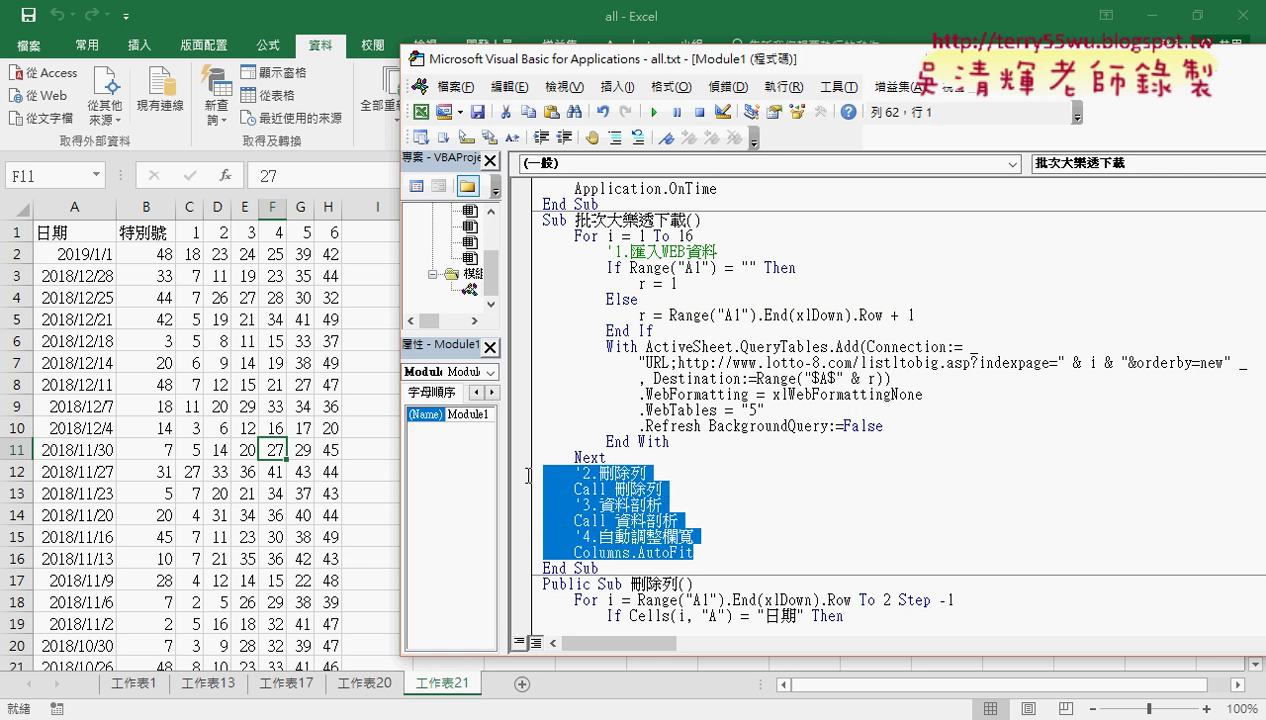
click(656, 489)
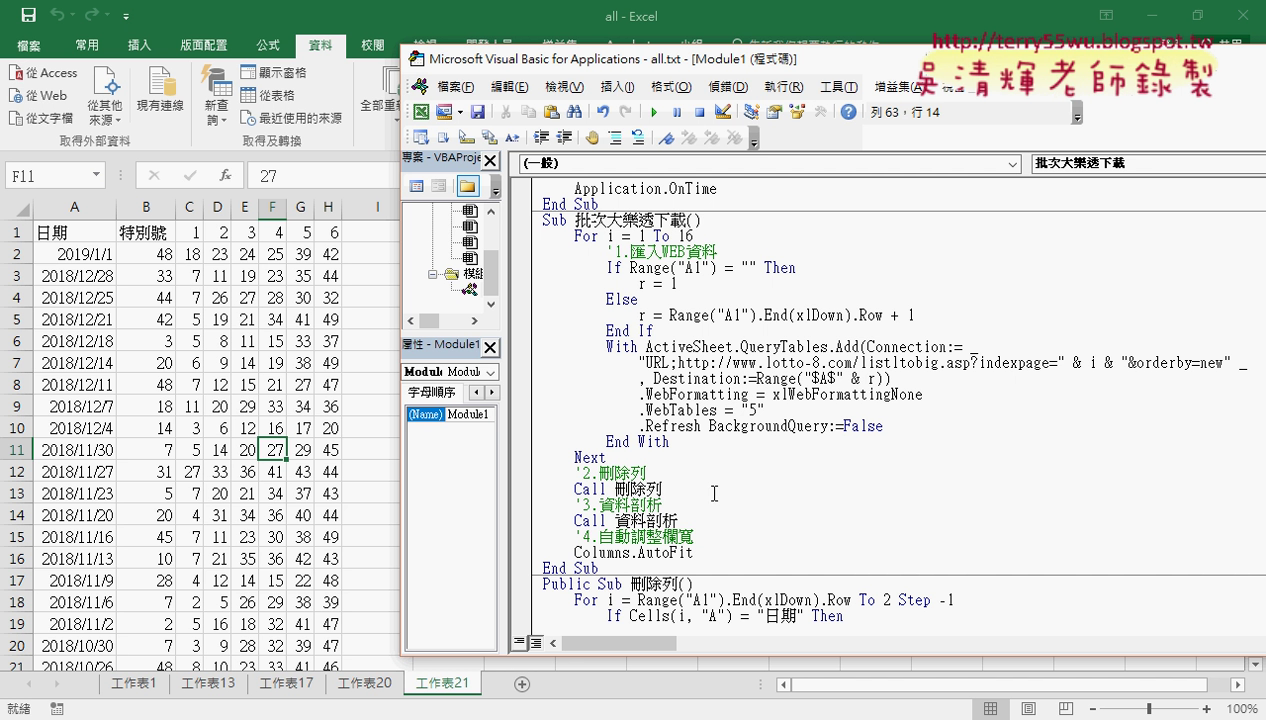
click(520, 686)
click(522, 686)
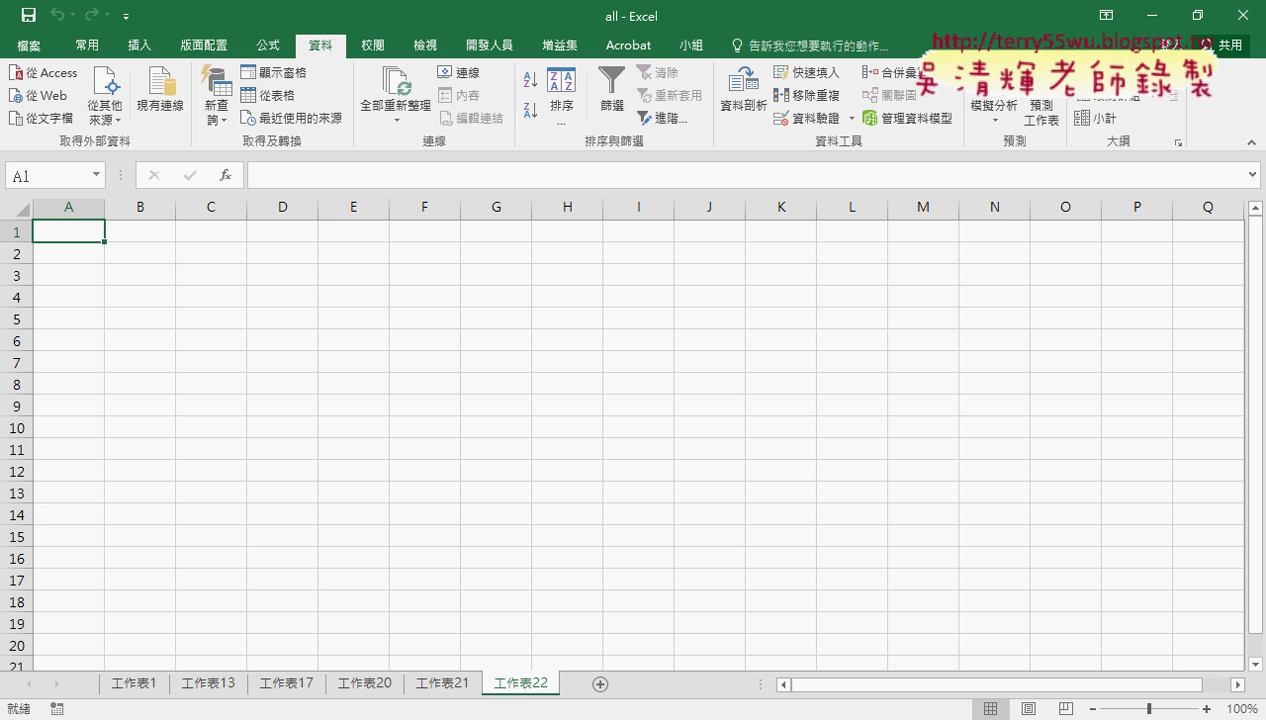
- Mark the post-import macro lines and try Comment/Uncomment Block, toggling the Edit toolbar
click(634, 676)
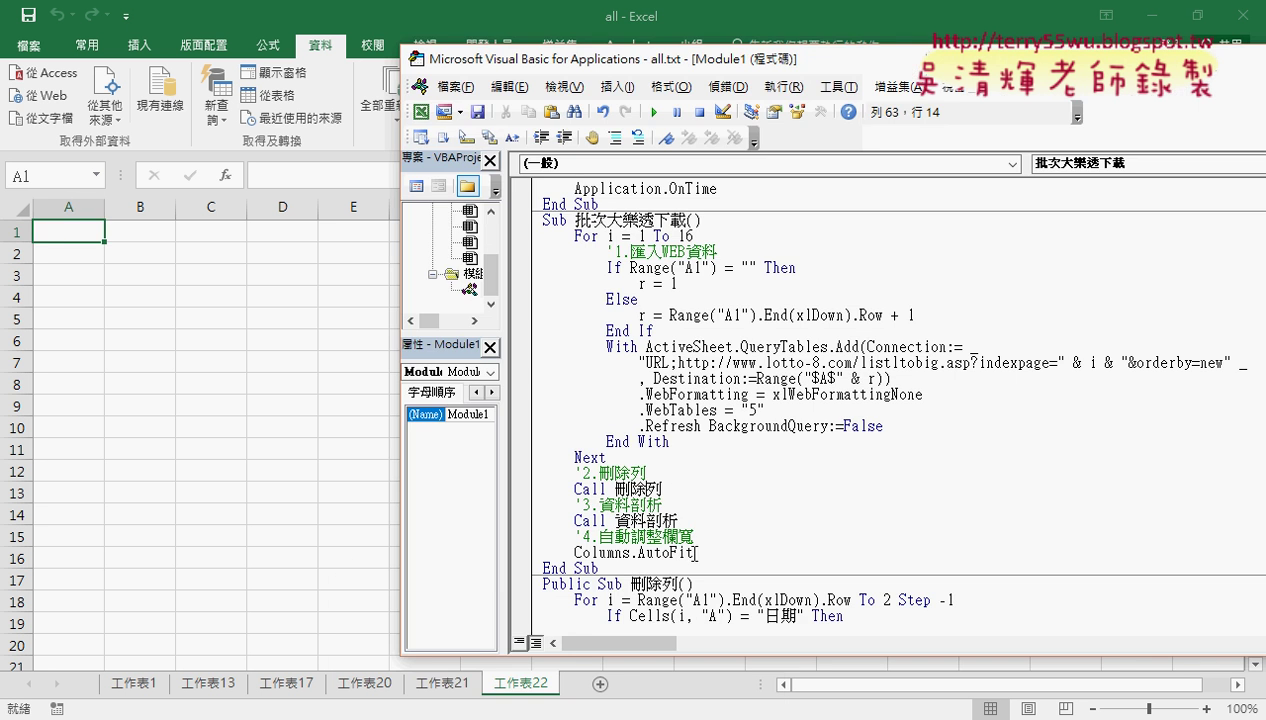
mouse_move(694, 552)
mouse_down()
mouse_move(540, 489)
mouse_move(540, 473)
mouse_up()
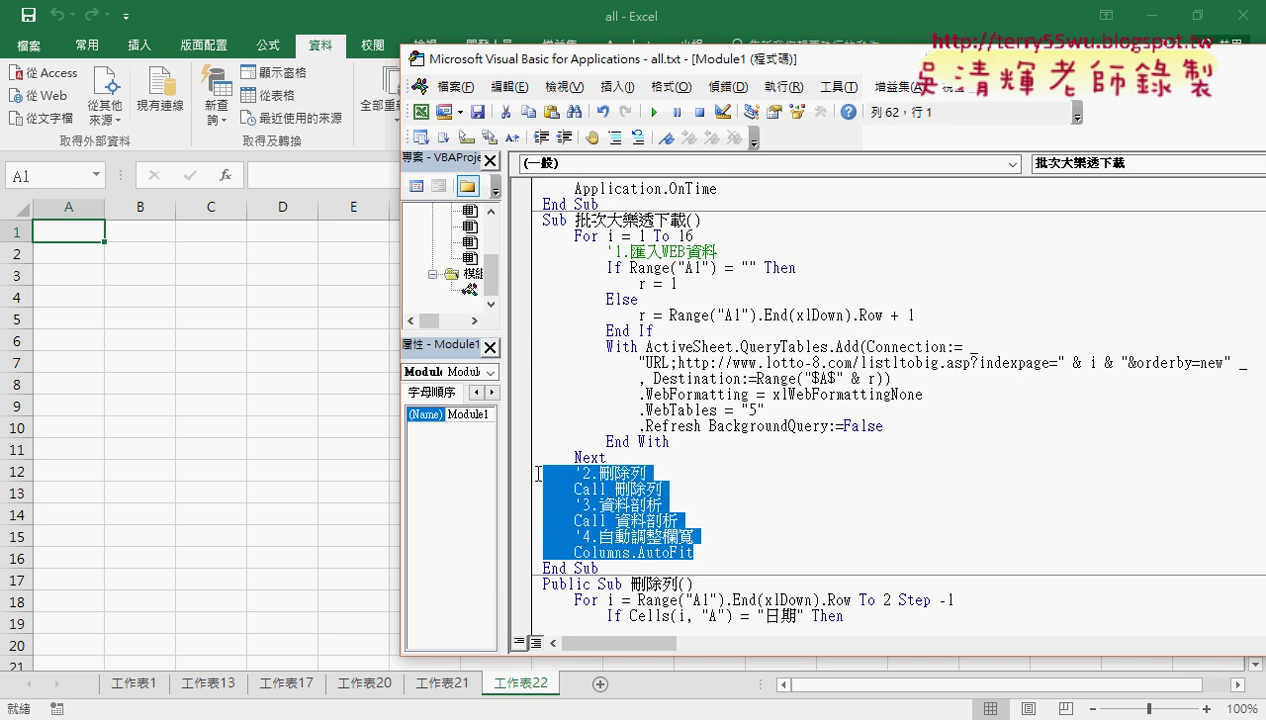
click(637, 140)
click(641, 143)
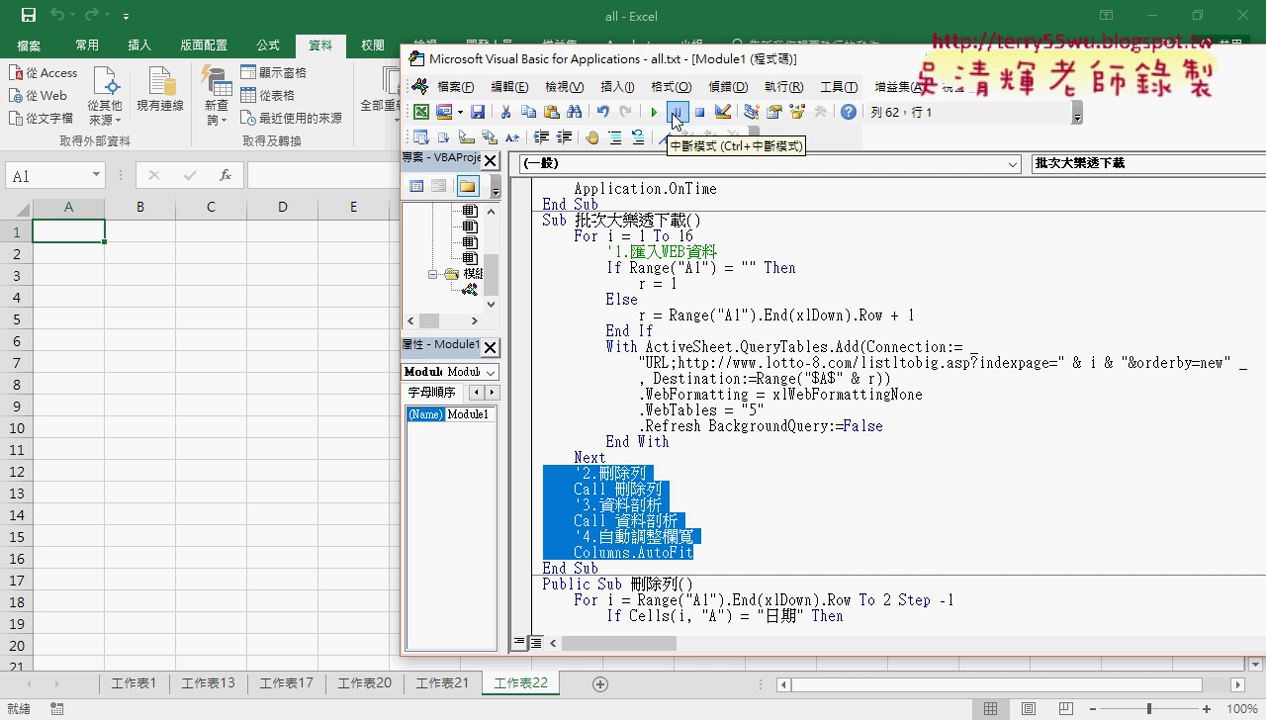
right_click(672, 116)
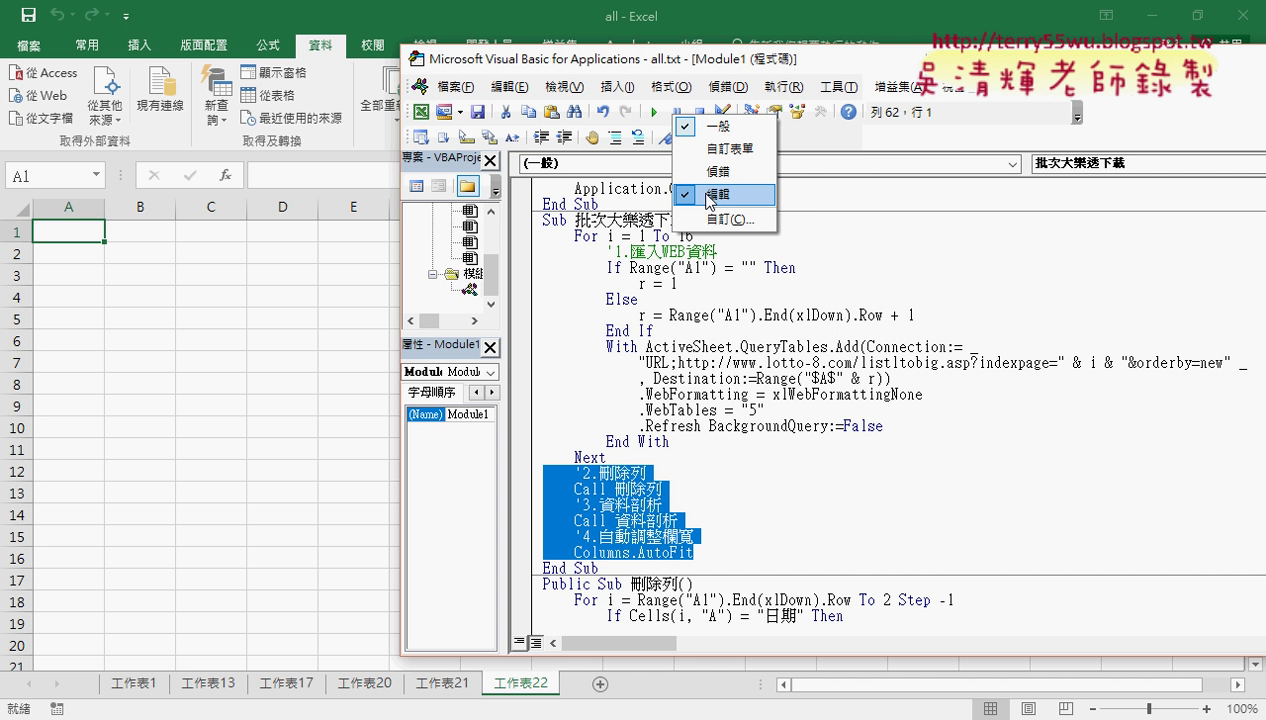
click(710, 196)
right_click(710, 110)
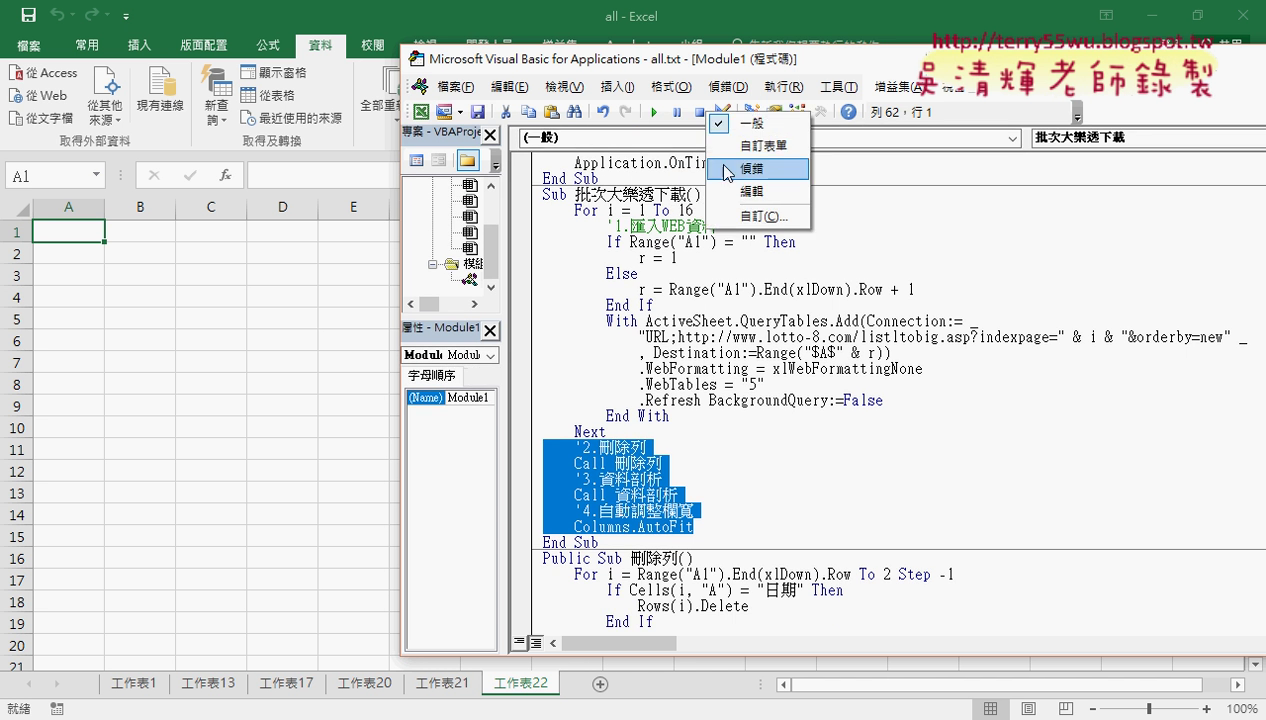
click(715, 162)
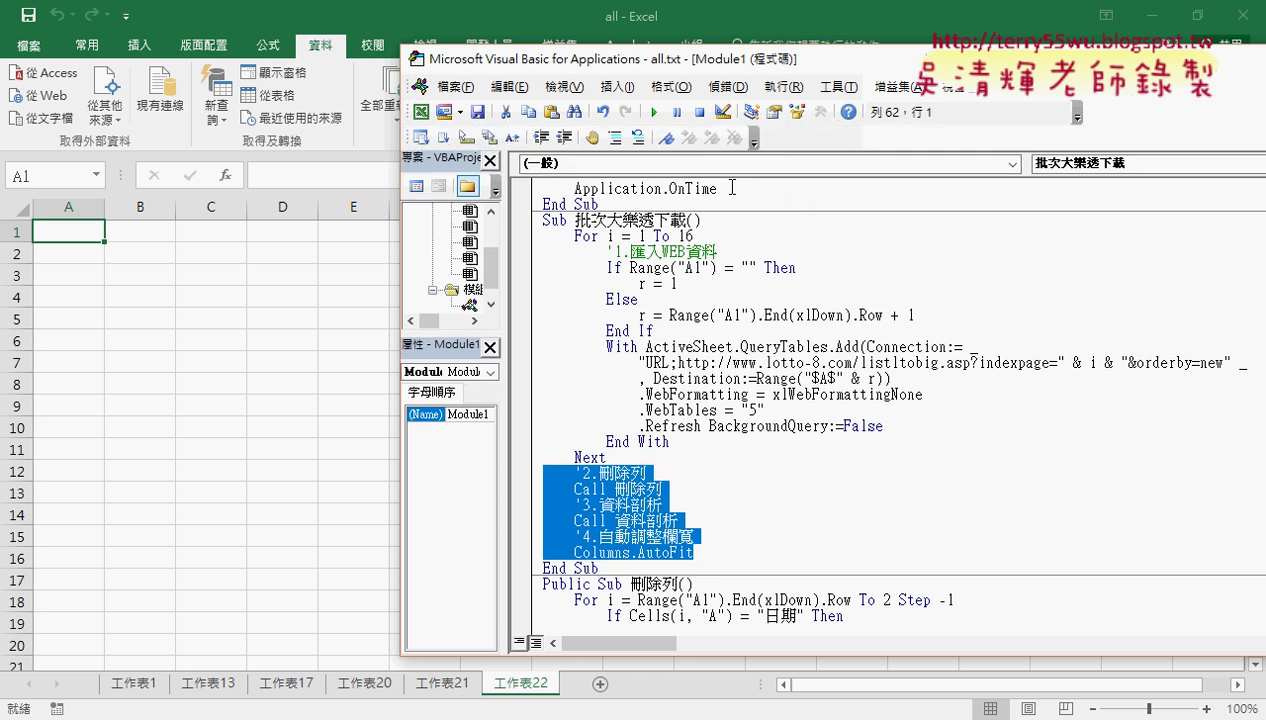
click(620, 139)
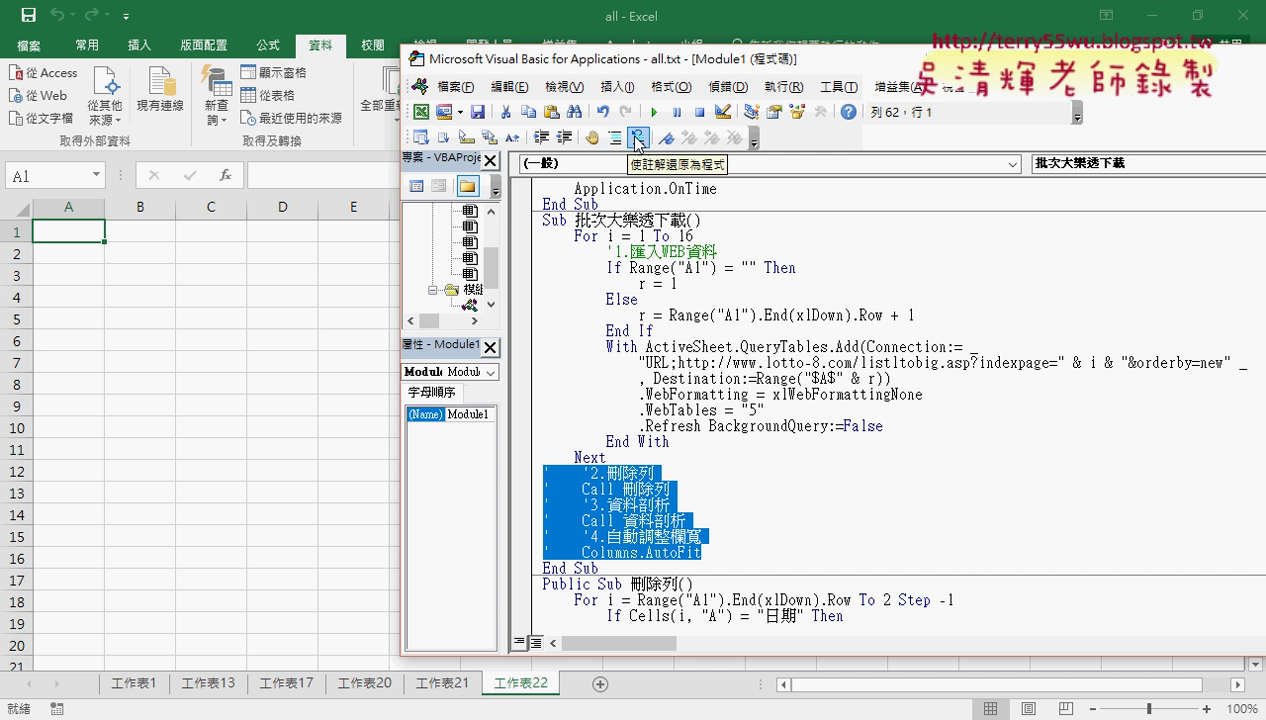
click(639, 140)
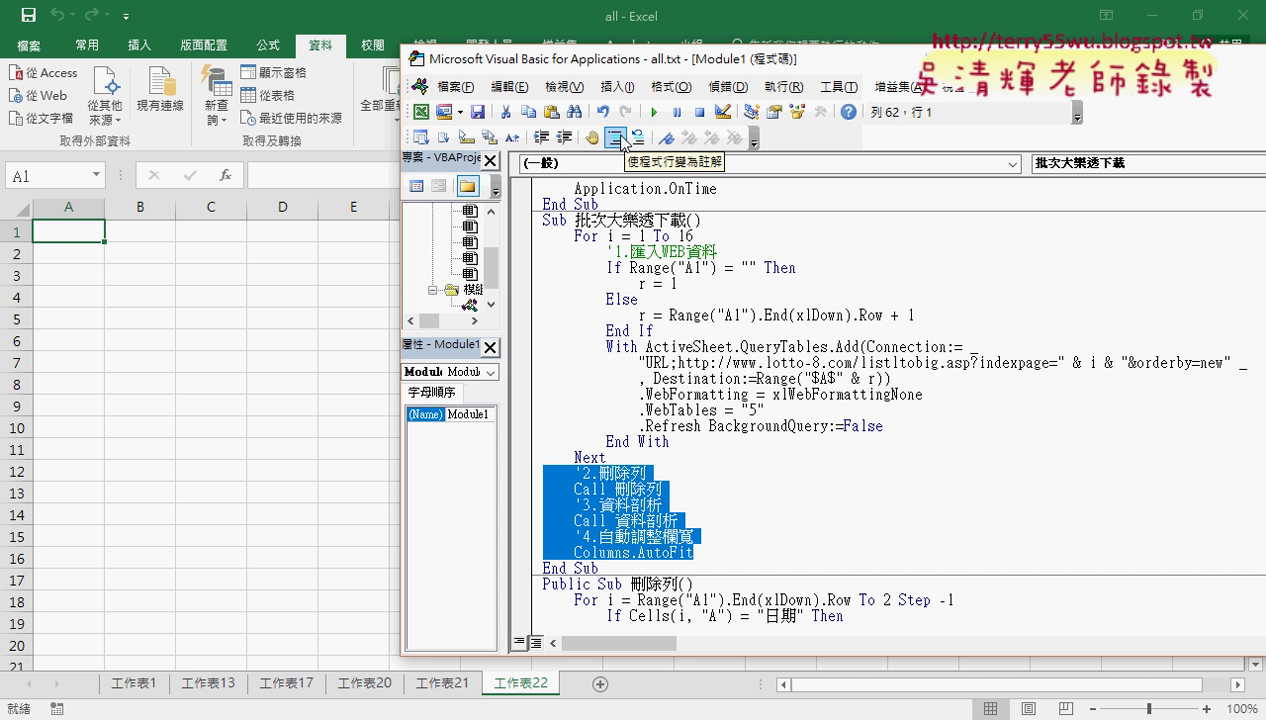
- Comment out the six post-import lines by typing an apostrophe at each line's start
click(545, 471)
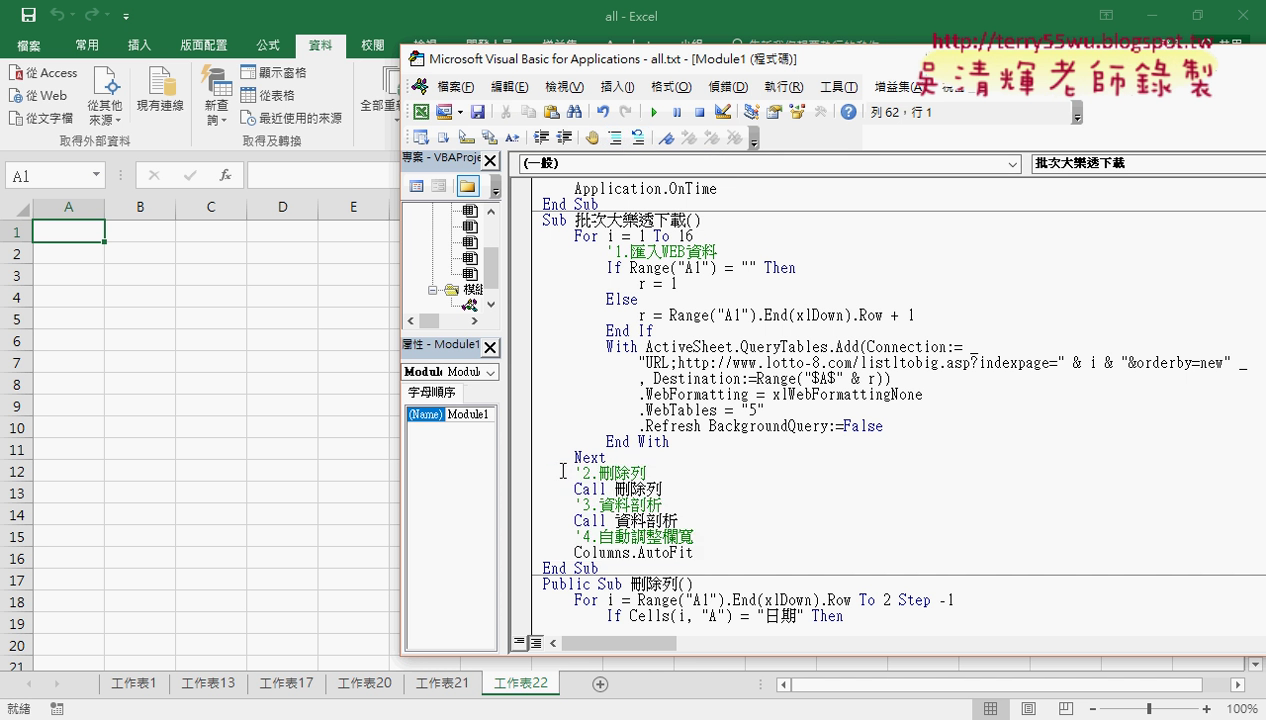
text(')
key(Down)
key(Home)
text(')
key(Down)
text(')
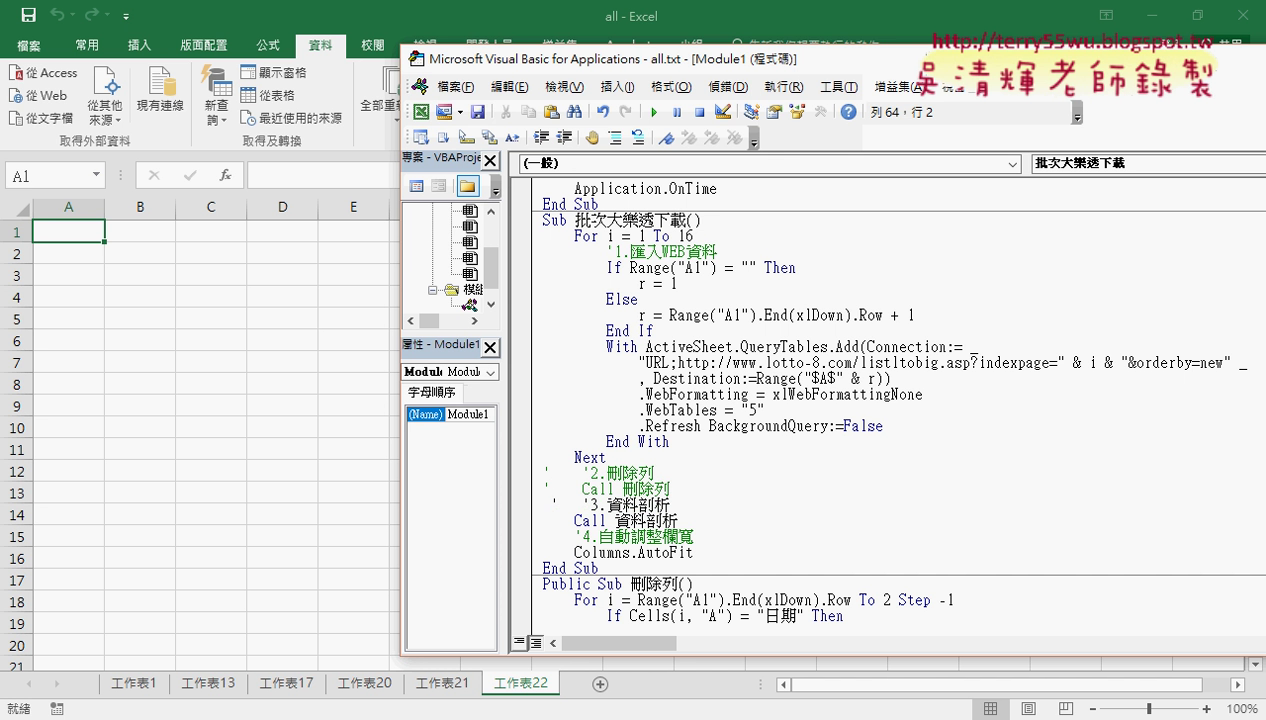
key(BackSpace)
key(Down)
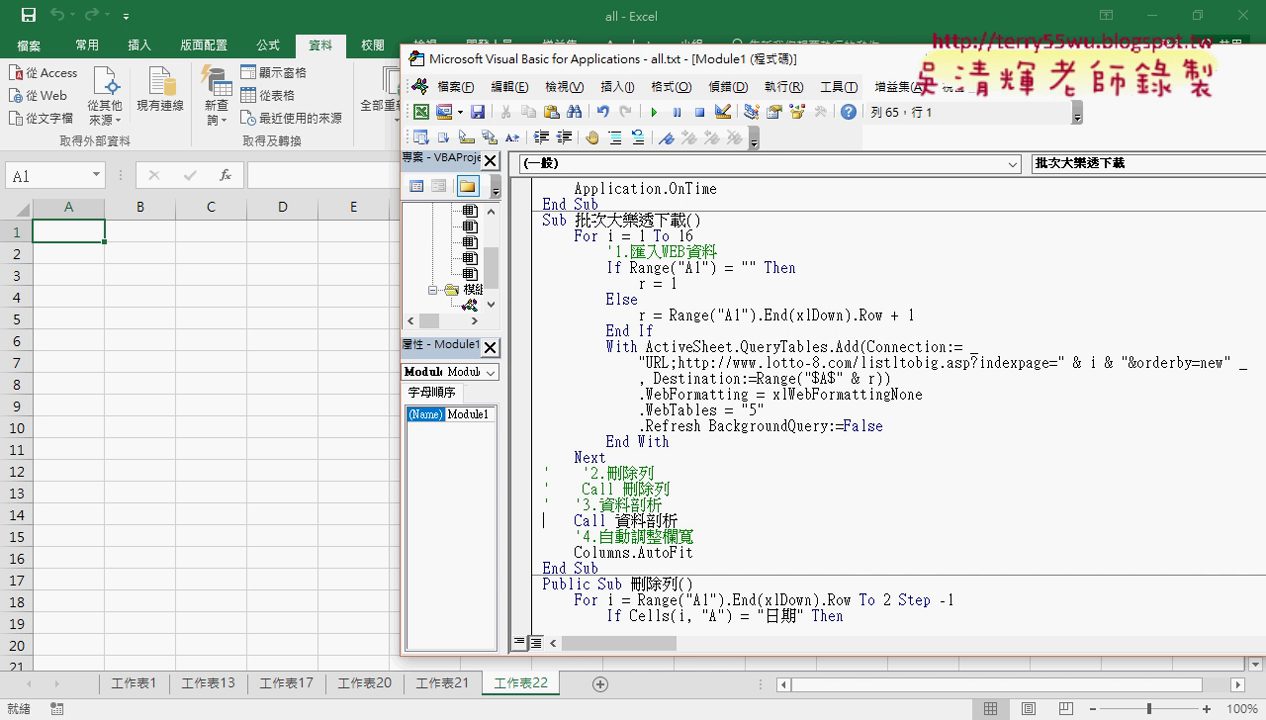
text(')
key(Down)
key(Home)
text(')
key(Down)
key(Home)
text(')
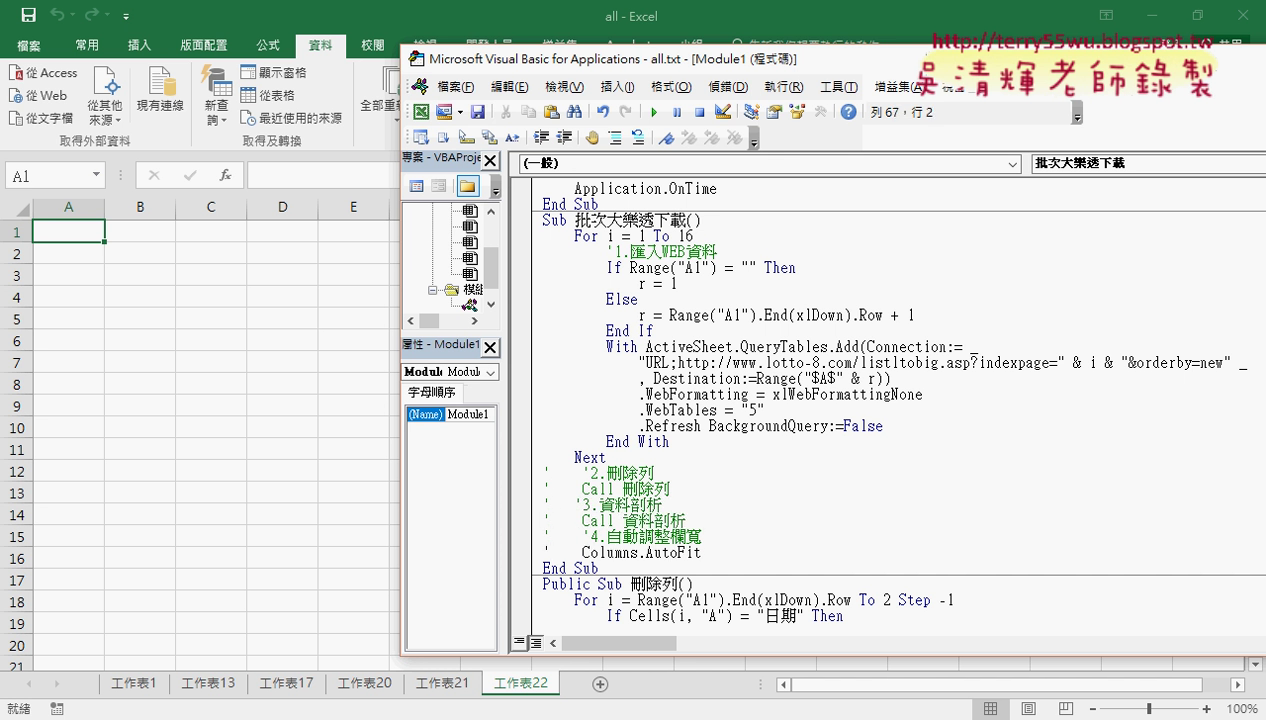
- Reselect the post-import block and leave it commented out with Comment Block
click(722, 554)
drag(722, 554, 542, 473)
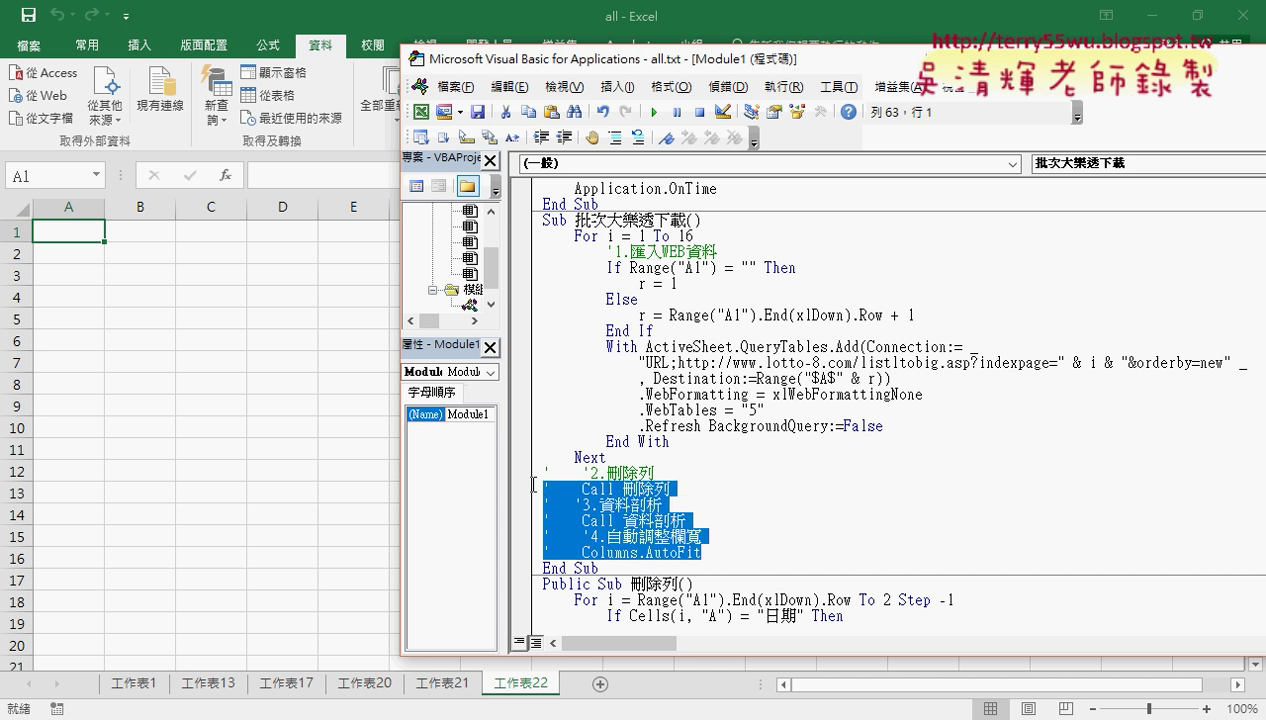
click(638, 141)
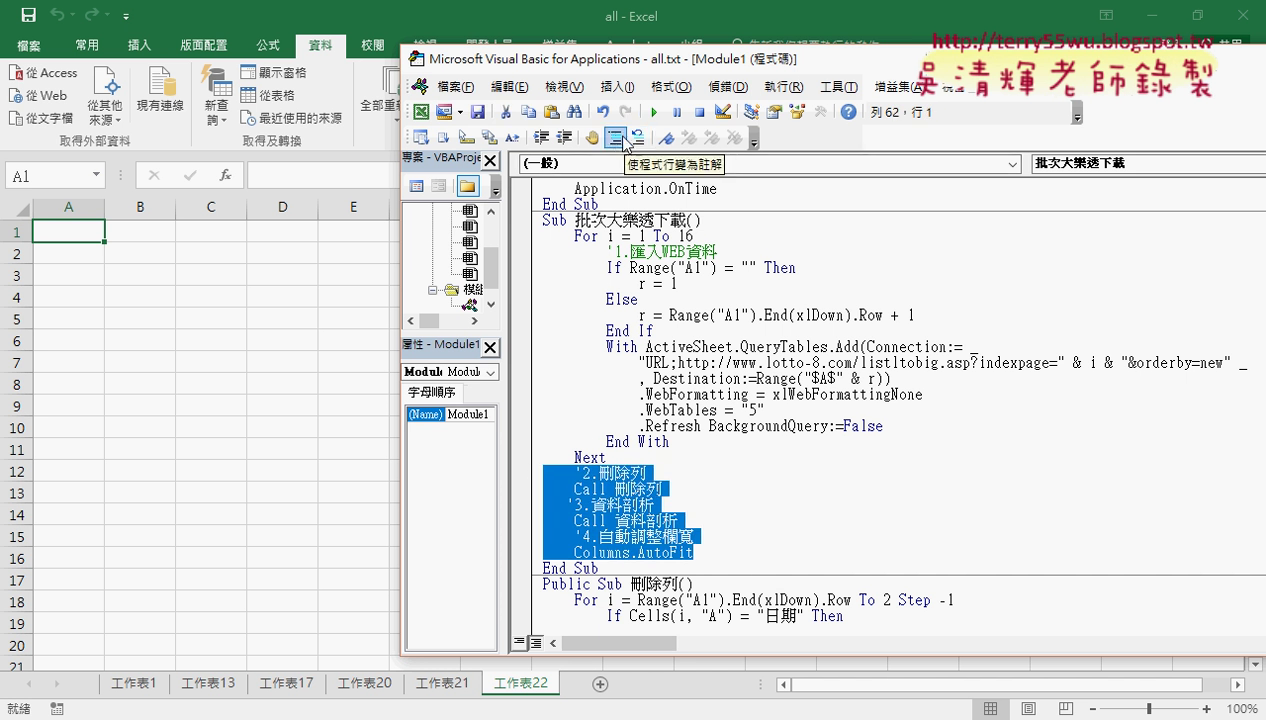
click(616, 141)
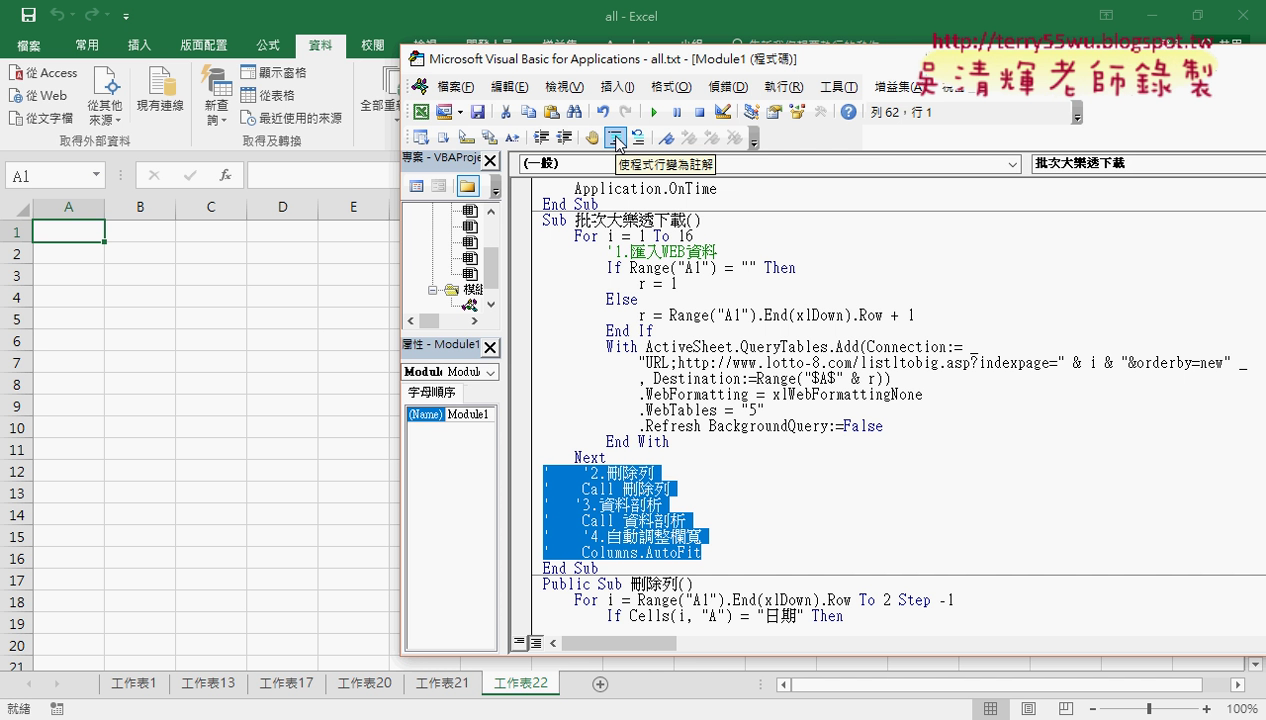
right_click(666, 120)
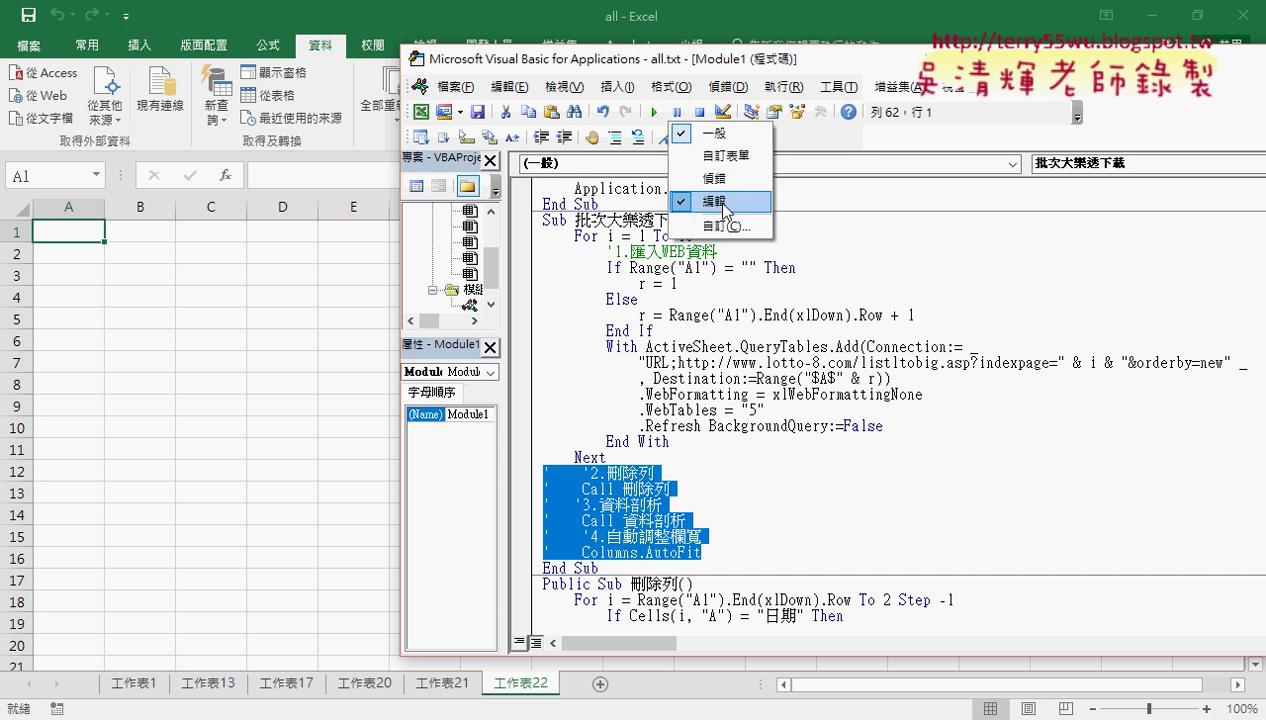
click(827, 137)
- Run the import-only macro and switch back to 工作表22
click(744, 443)
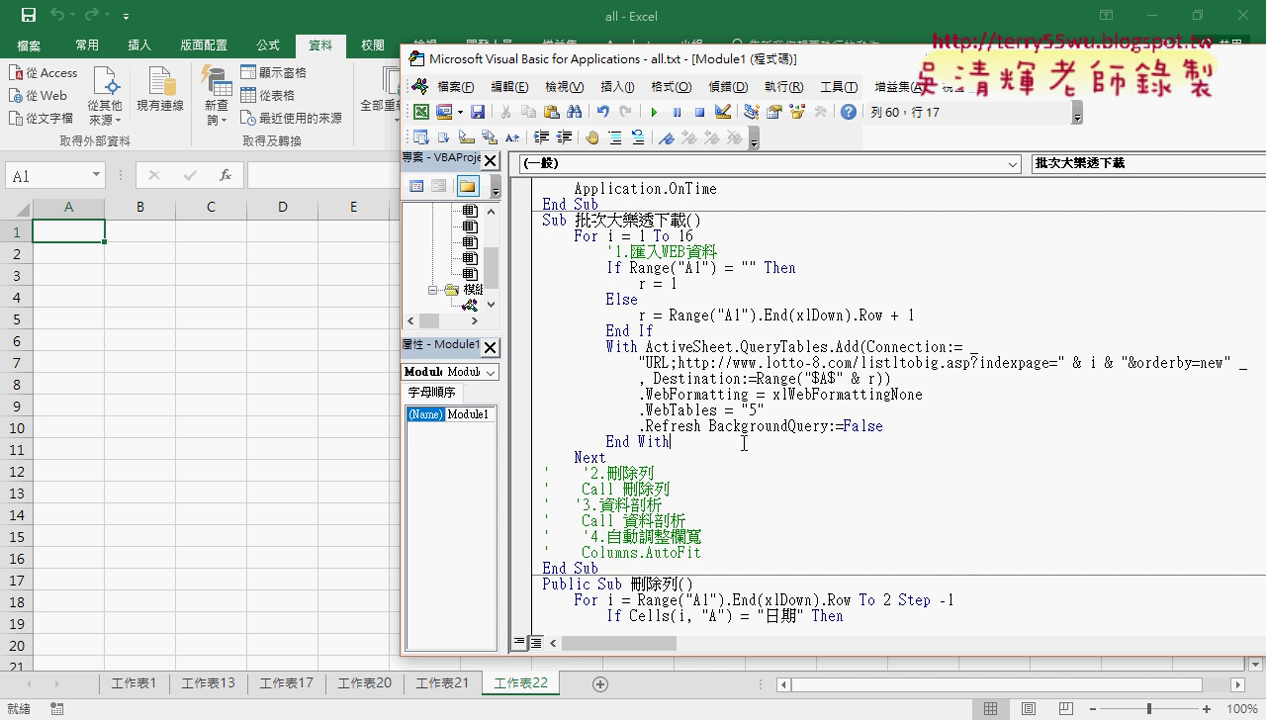
click(655, 112)
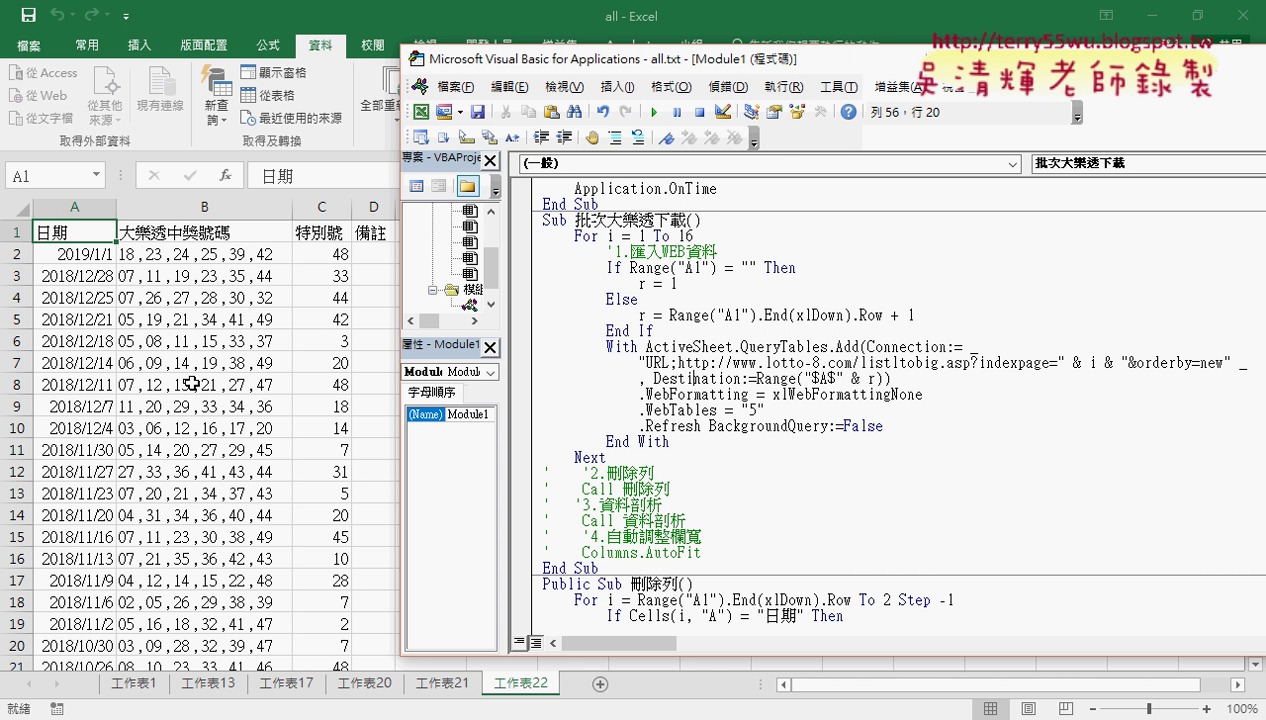
click(170, 484)
- Select the repeated 日期 header at row 102 and browse further down the raw data
scroll(170, 484, down, 4)
scroll(170, 484, down, 10)
scroll(170, 484, down, 6)
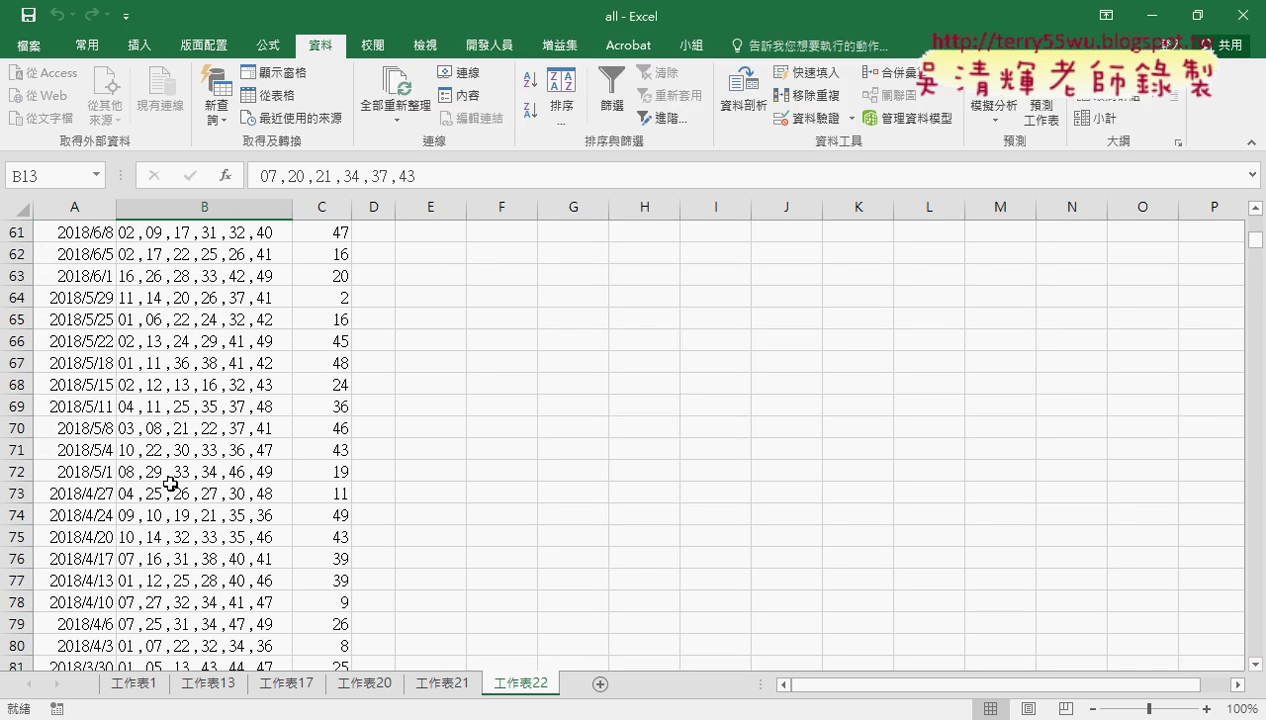
scroll(170, 484, down, 12)
click(8, 341)
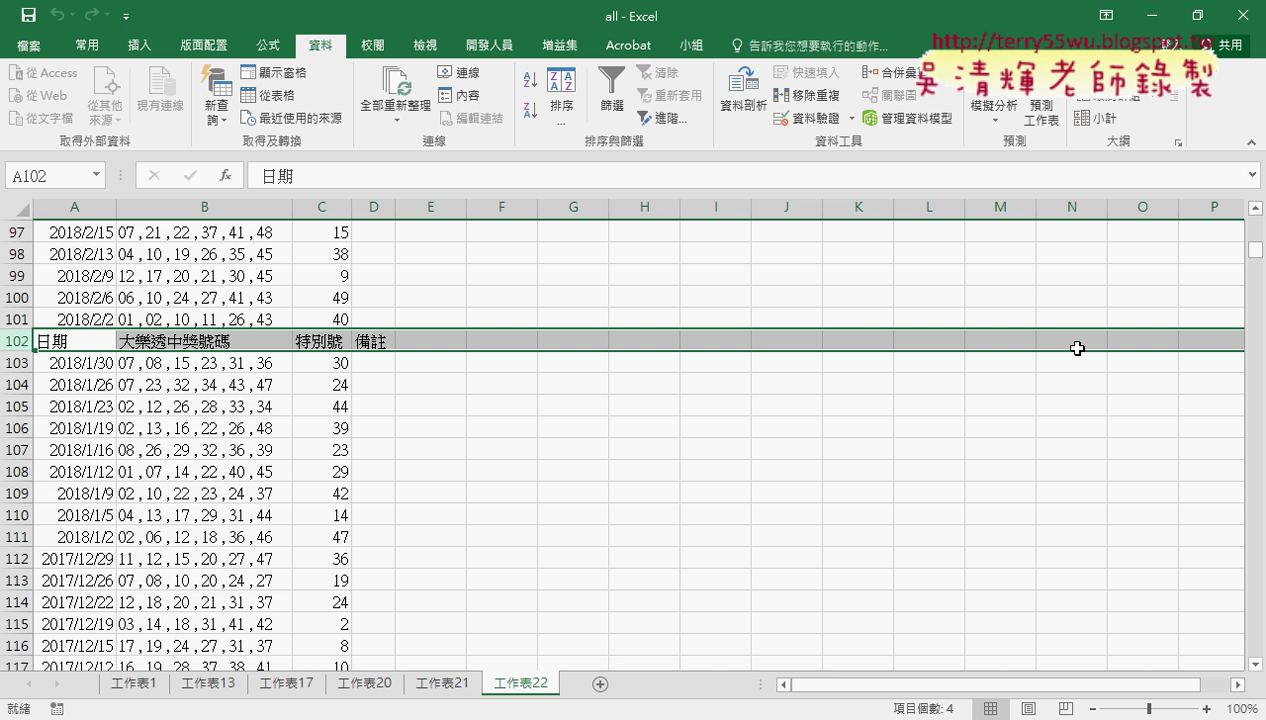
drag(1255, 250, 1258, 224)
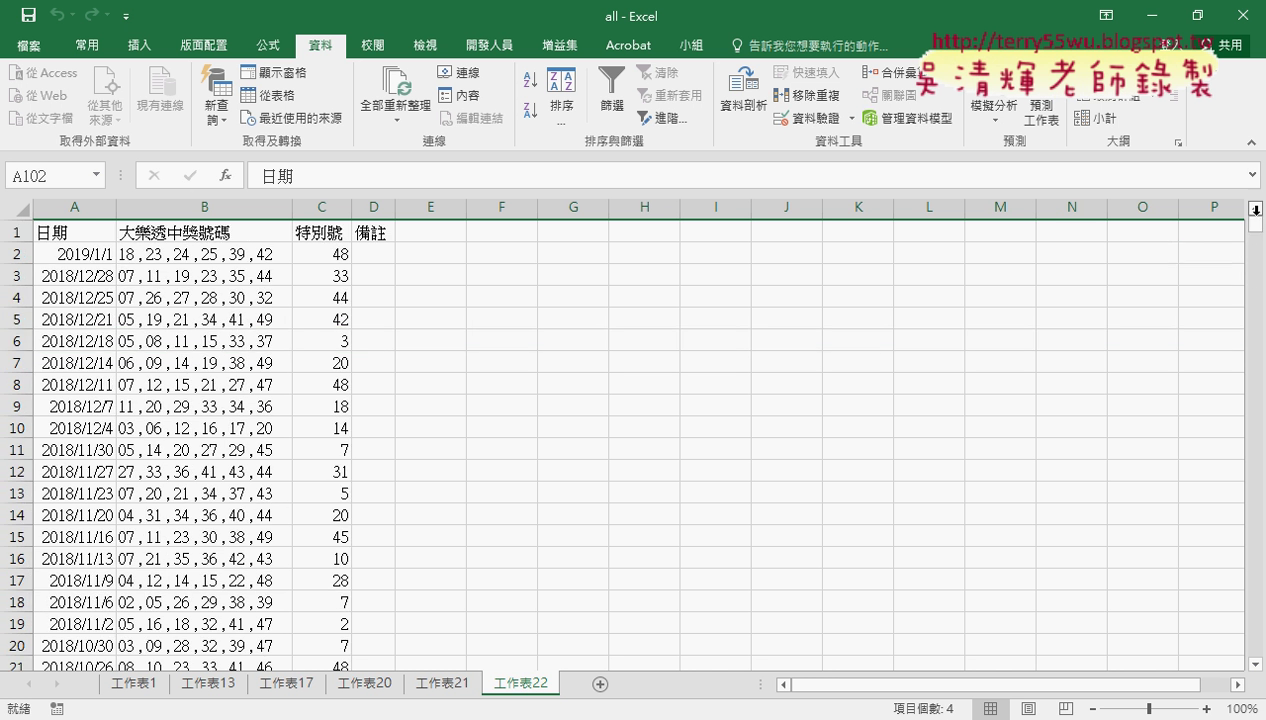
scroll(131, 550, down, 2)
scroll(133, 552, down, 6)
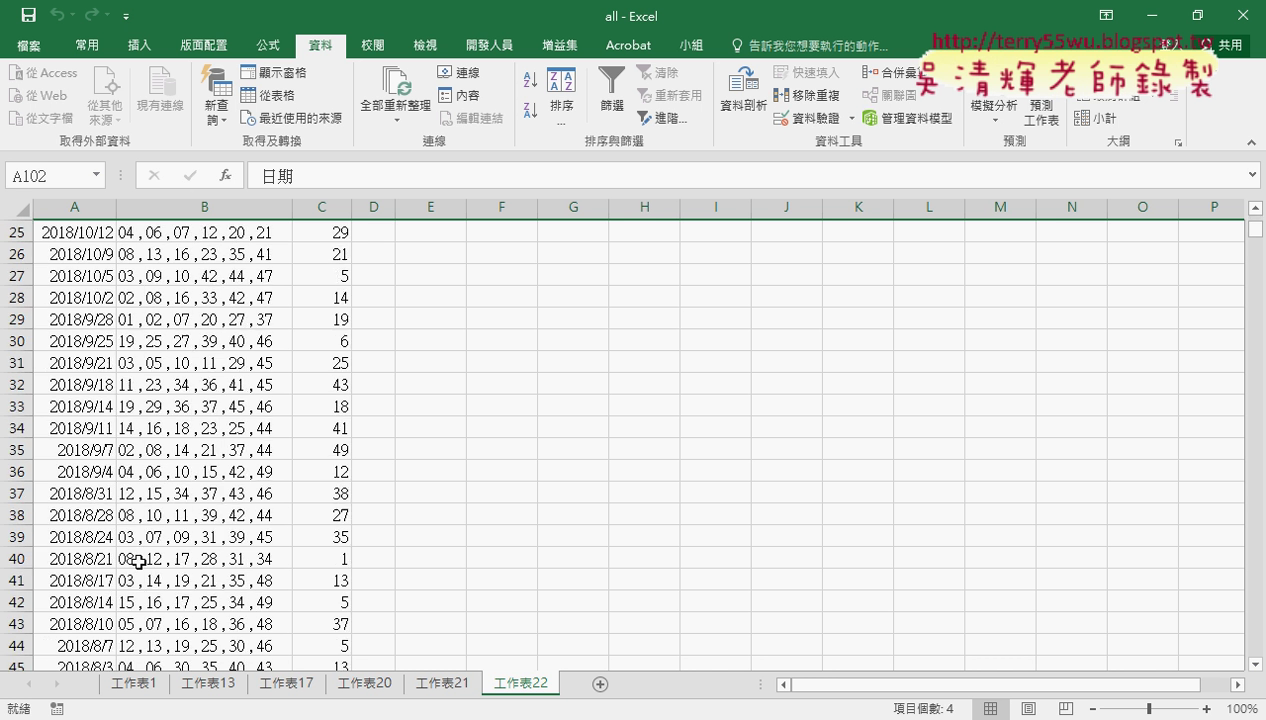
scroll(140, 560, down, 7)
scroll(140, 560, down, 3)
scroll(140, 562, down, 7)
scroll(140, 562, down, 8)
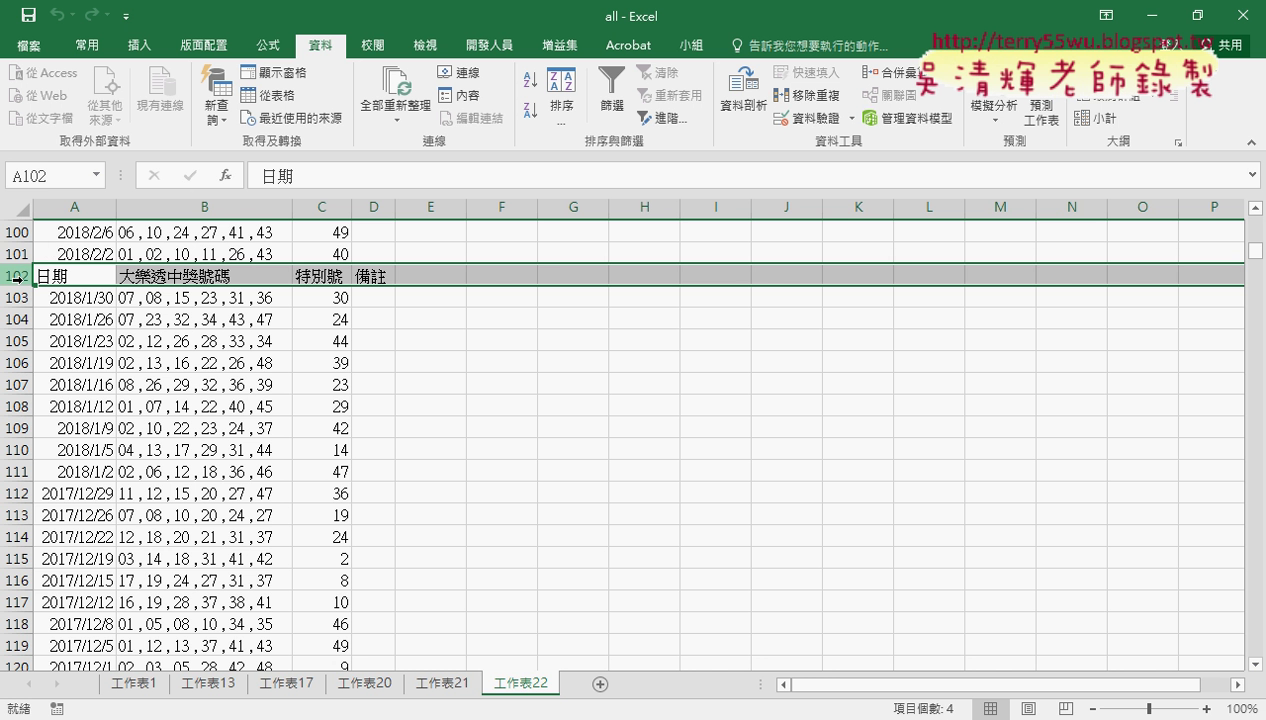
right_click(138, 273)
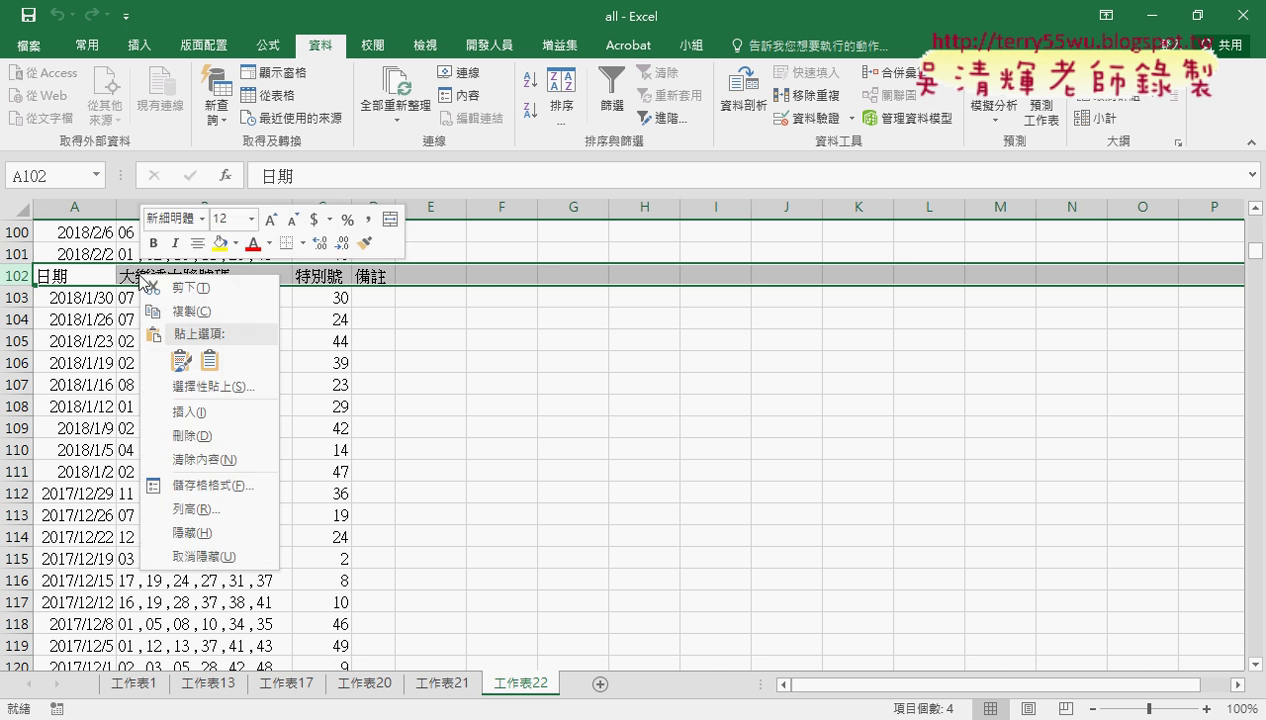
click(186, 437)
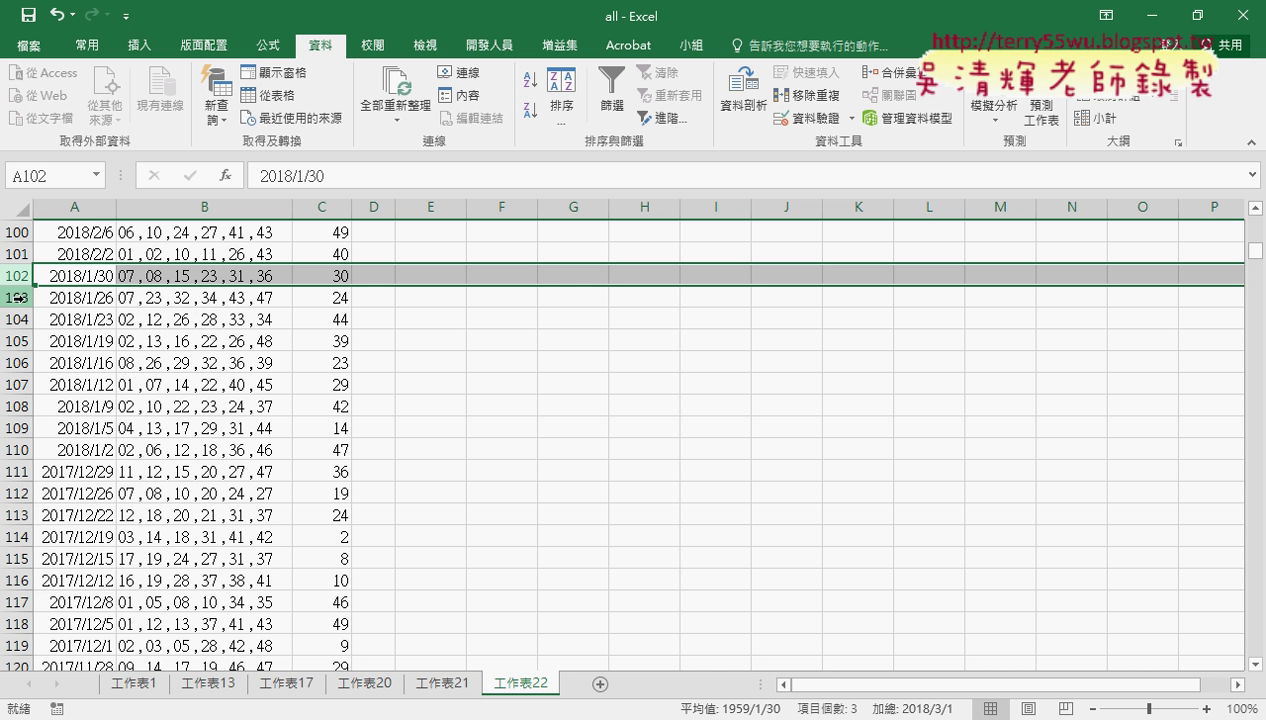
key(ctrl+z)
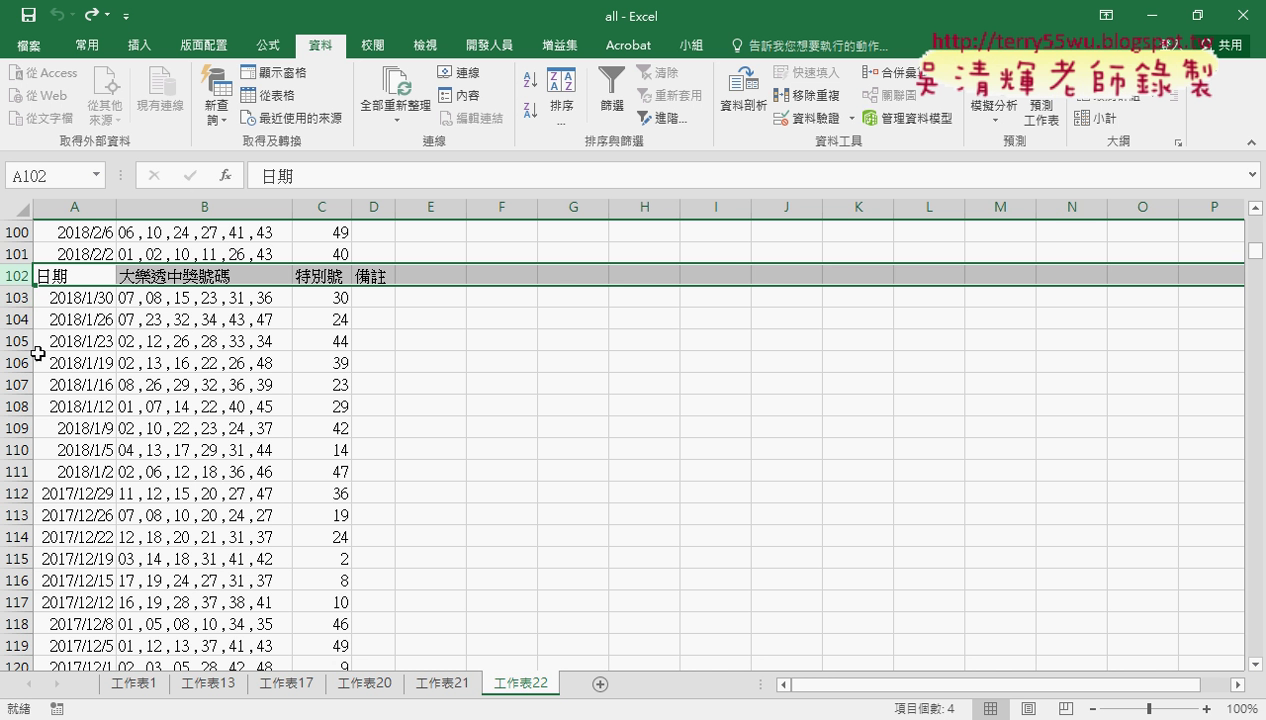
scroll(121, 565, down, 3)
scroll(161, 388, up, 1)
scroll(161, 388, up, 2)
click(12, 297)
click(17, 276)
right_click(72, 283)
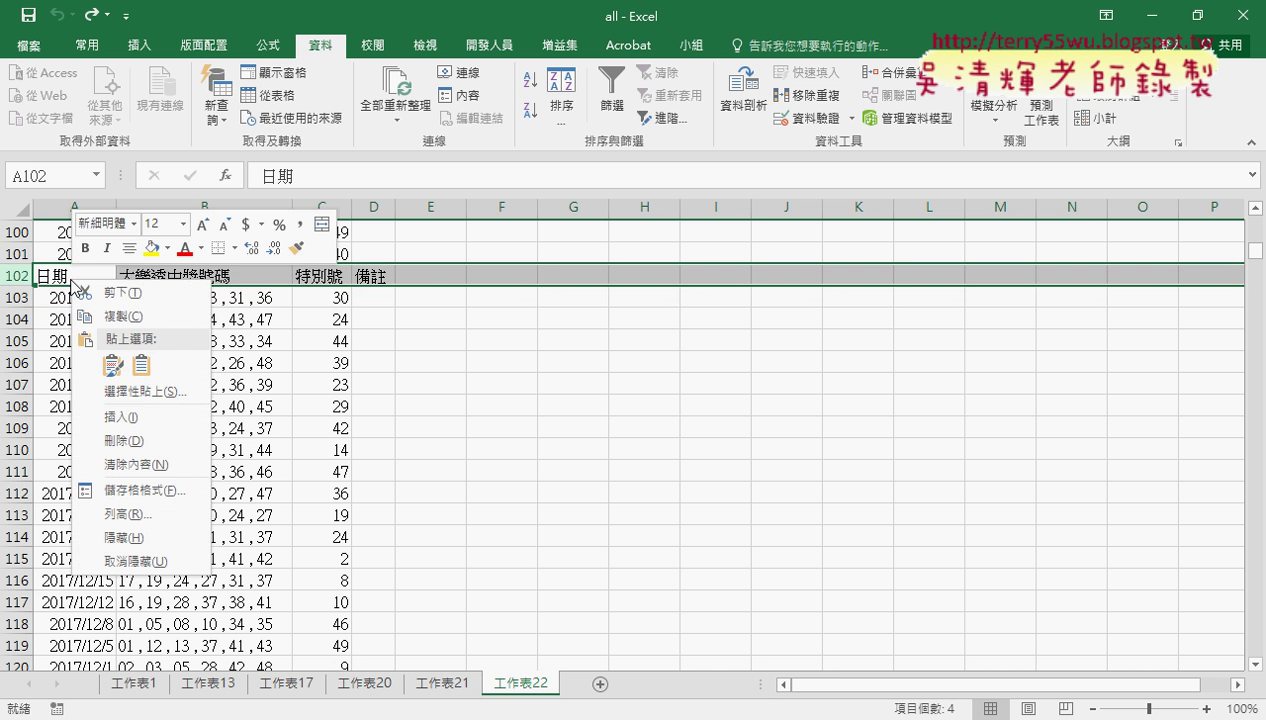
click(115, 441)
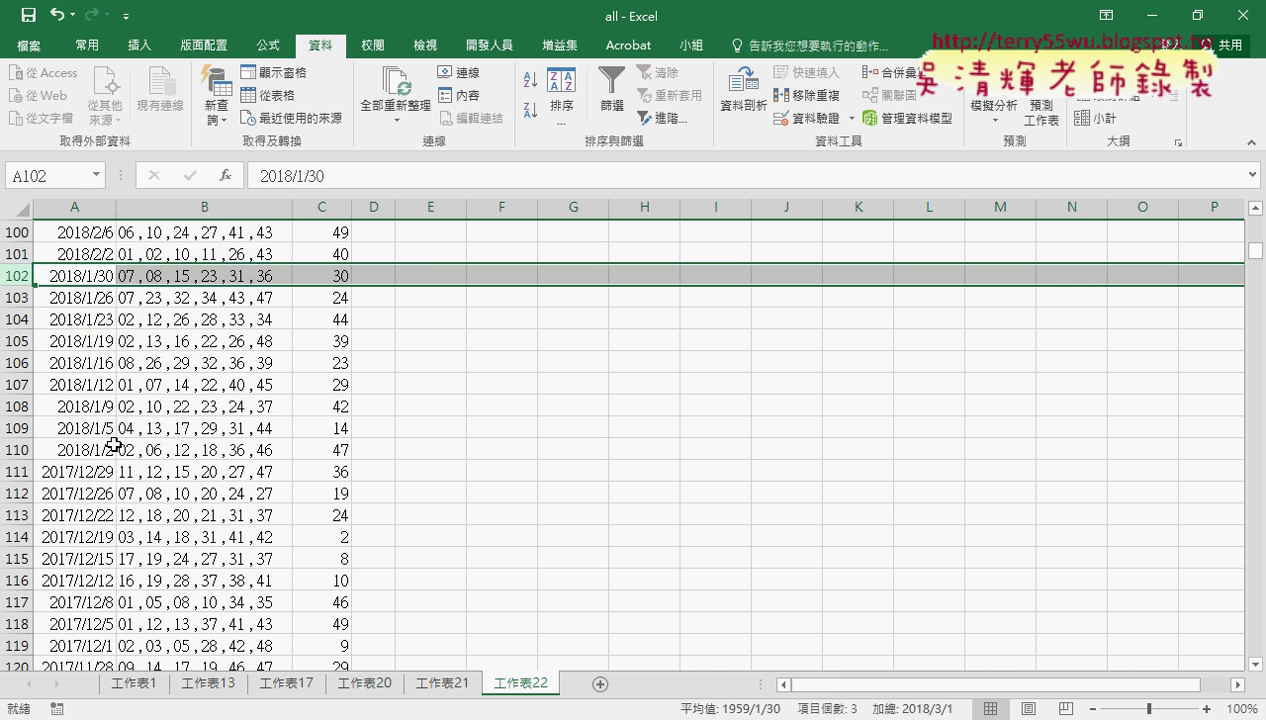
click(65, 253)
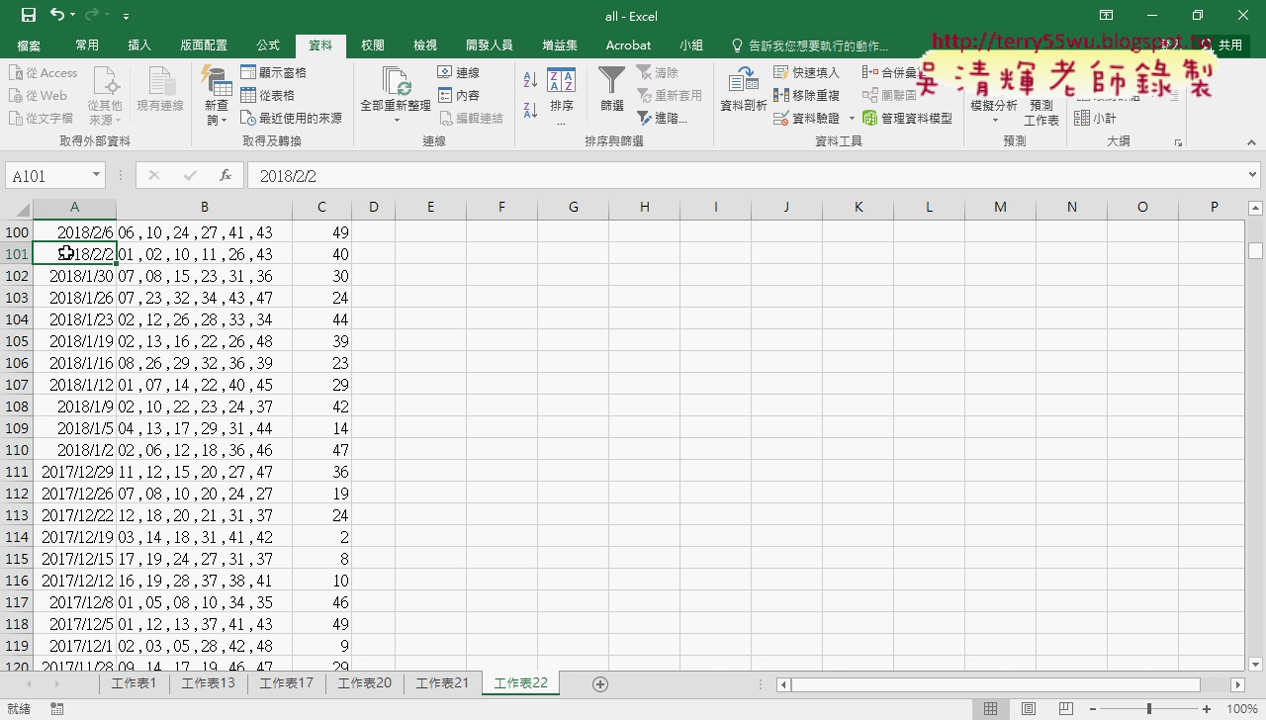
key(ctrl+z)
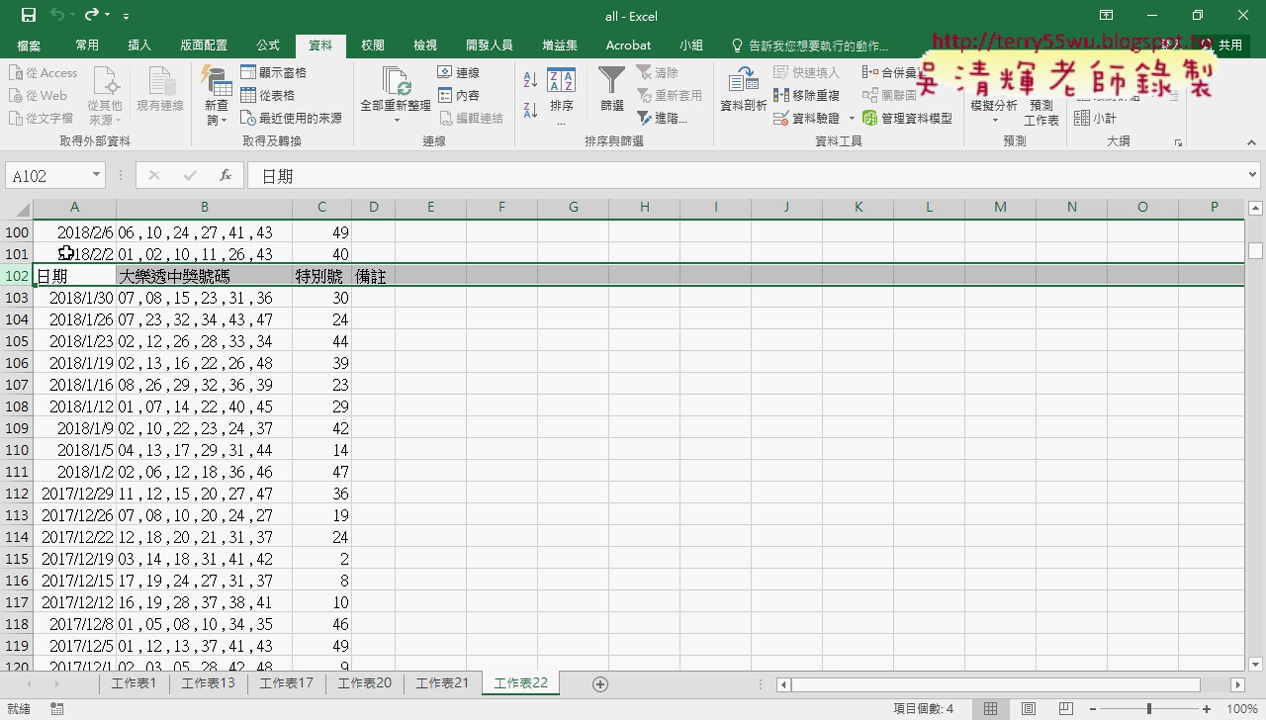
mouse_move(650, 715)
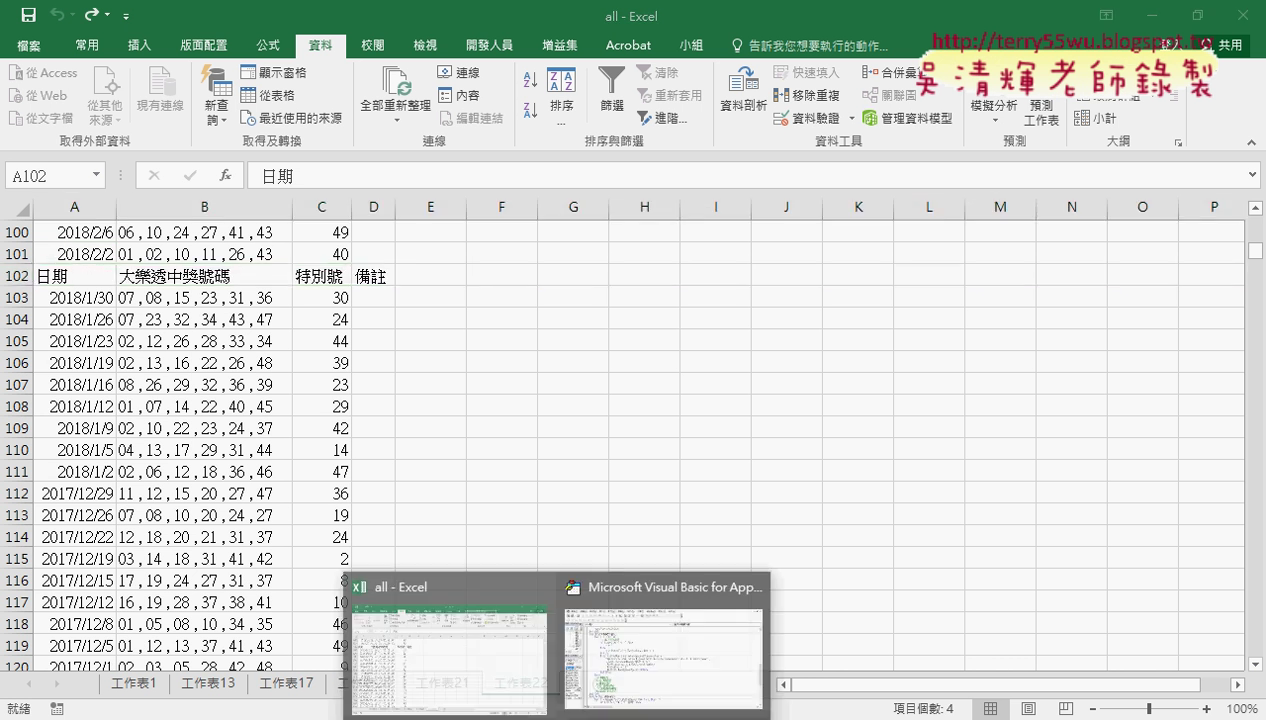
- Delete the old For…Next loop from the 刪除列 procedure
click(655, 678)
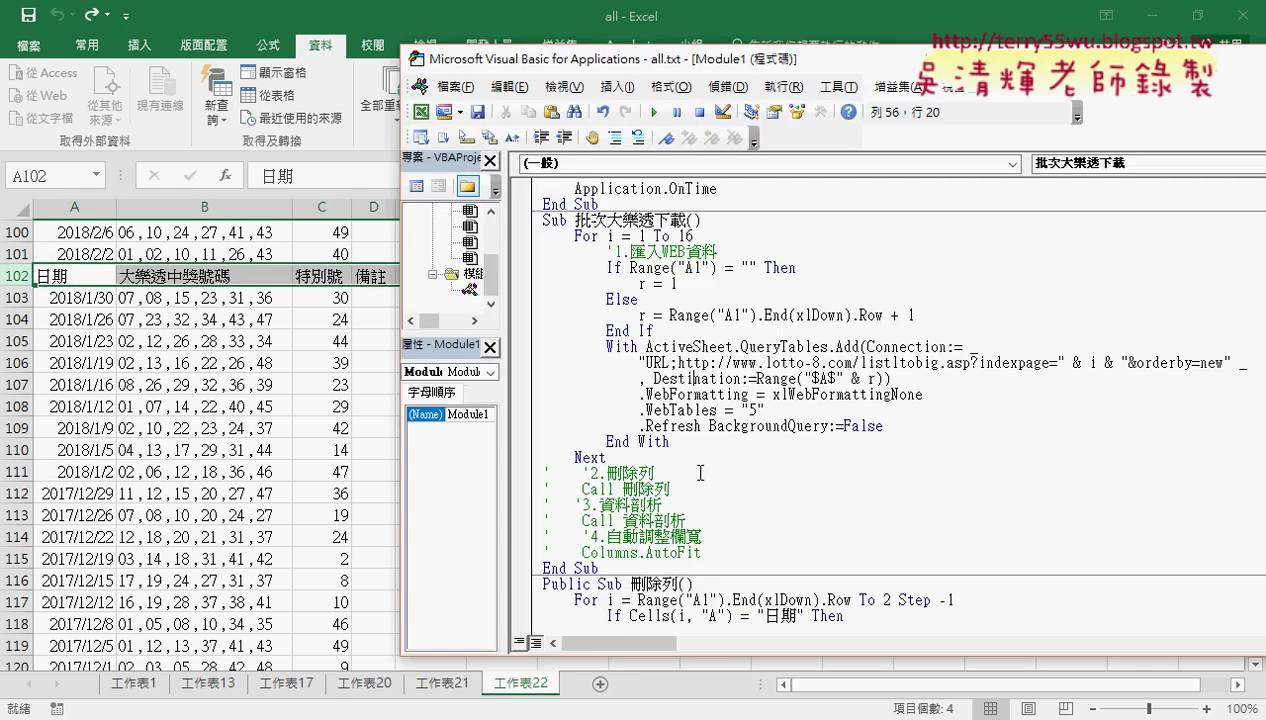
scroll(692, 467, down, 2)
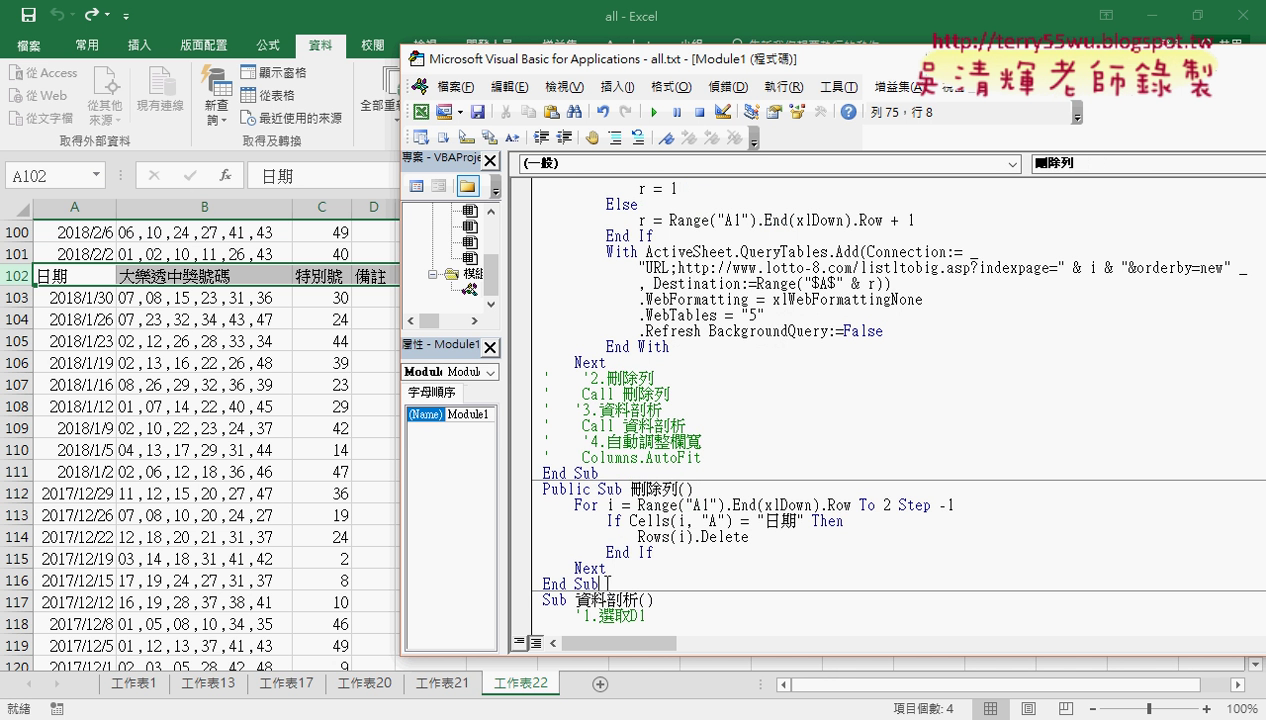
drag(614, 568, 530, 490)
click(613, 536)
drag(610, 568, 527, 511)
key(Delete)
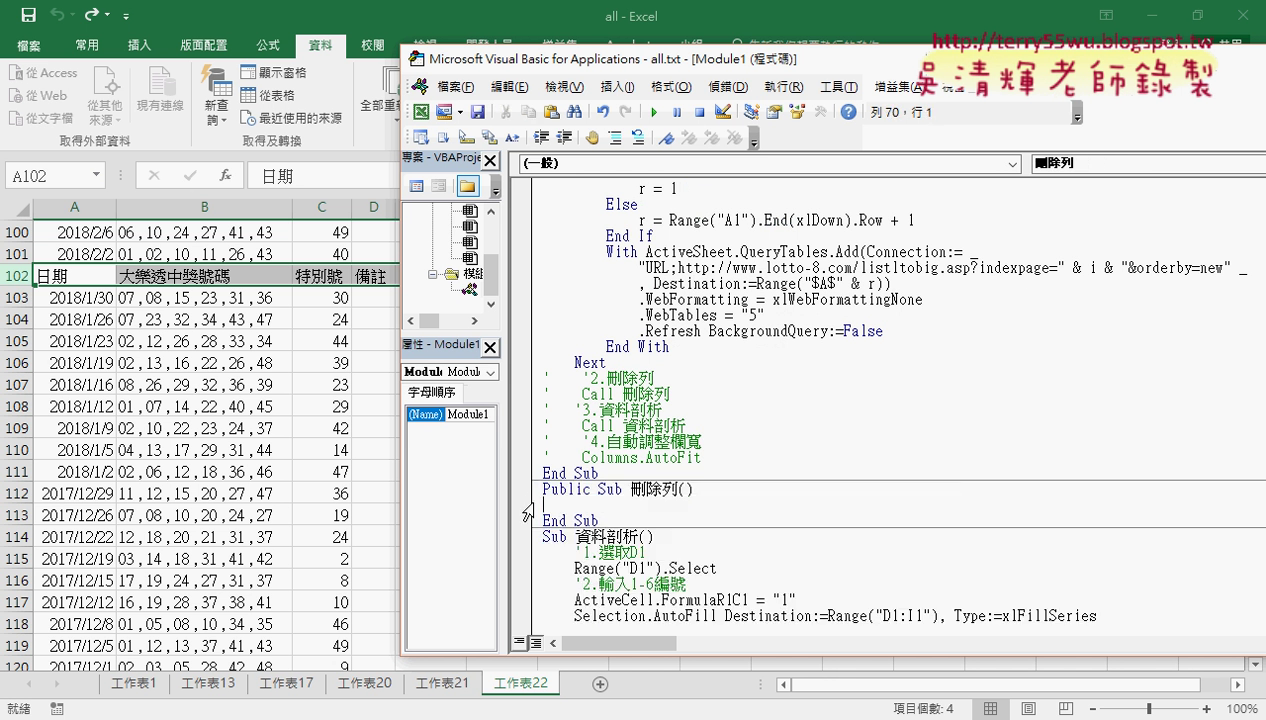
click(616, 86)
click(645, 108)
drag(655, 170, 688, 522)
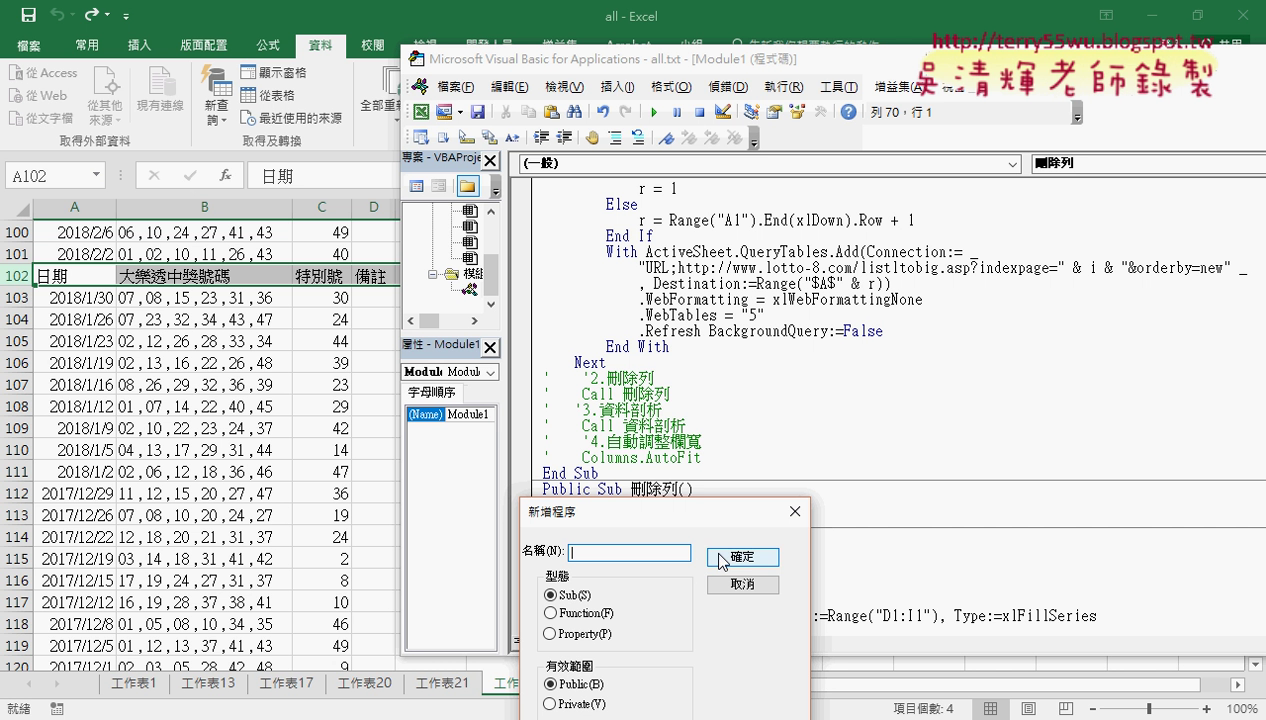
click(740, 587)
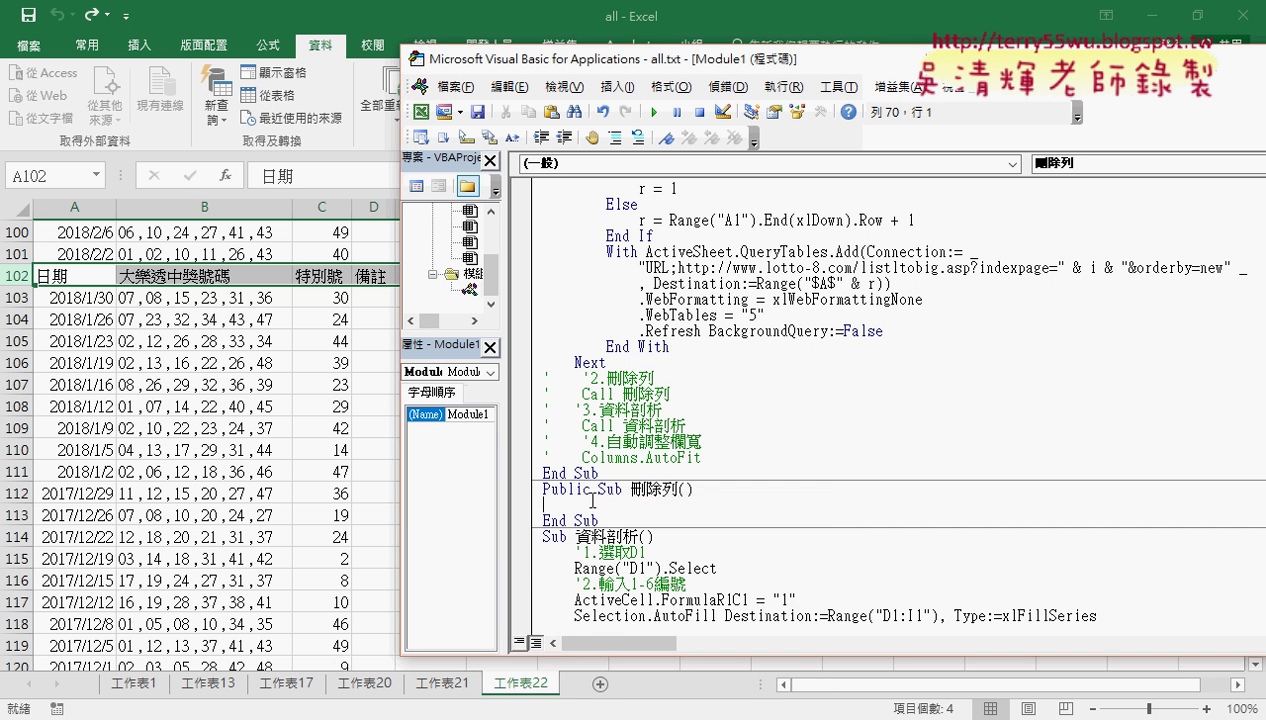
- Write For i = Range("A1").End(xlDown).Row To 2 … Next, and begin If Cells(i,"A")=""
key(Tab)
text(f)
text(or )
text(i=)
text(r)
text(ange)
text((")
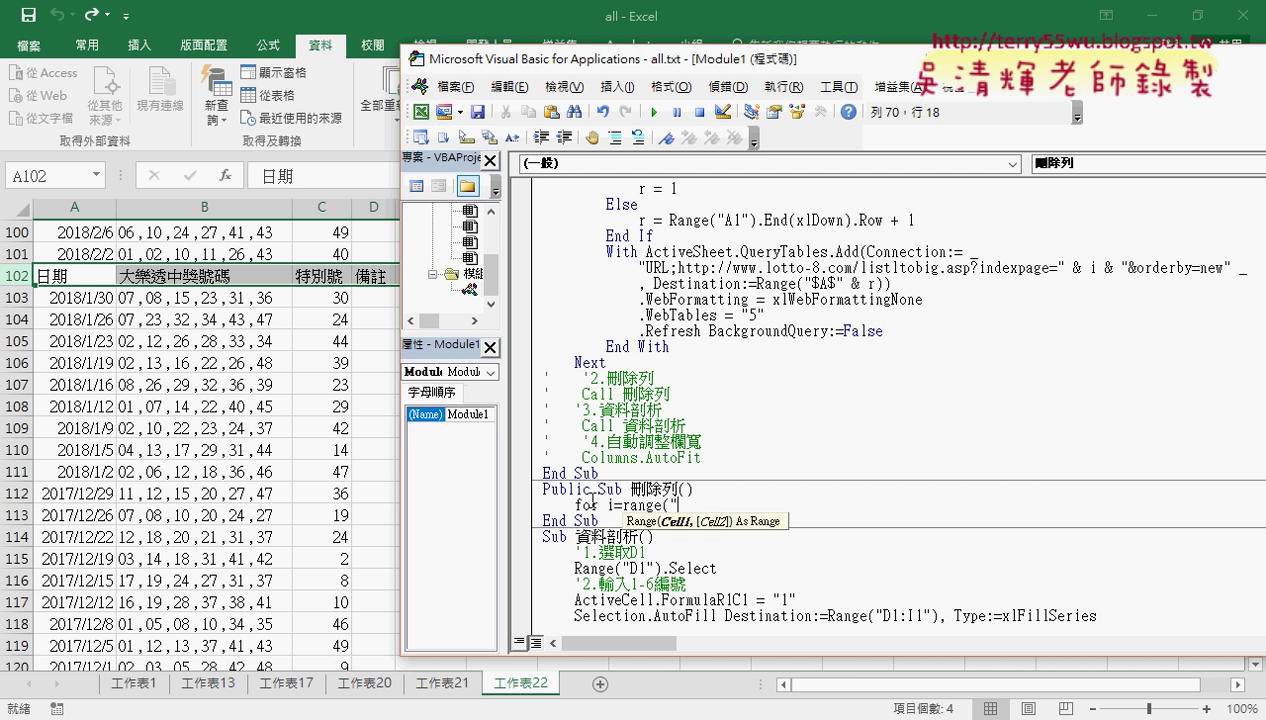
text(A1")
text().)
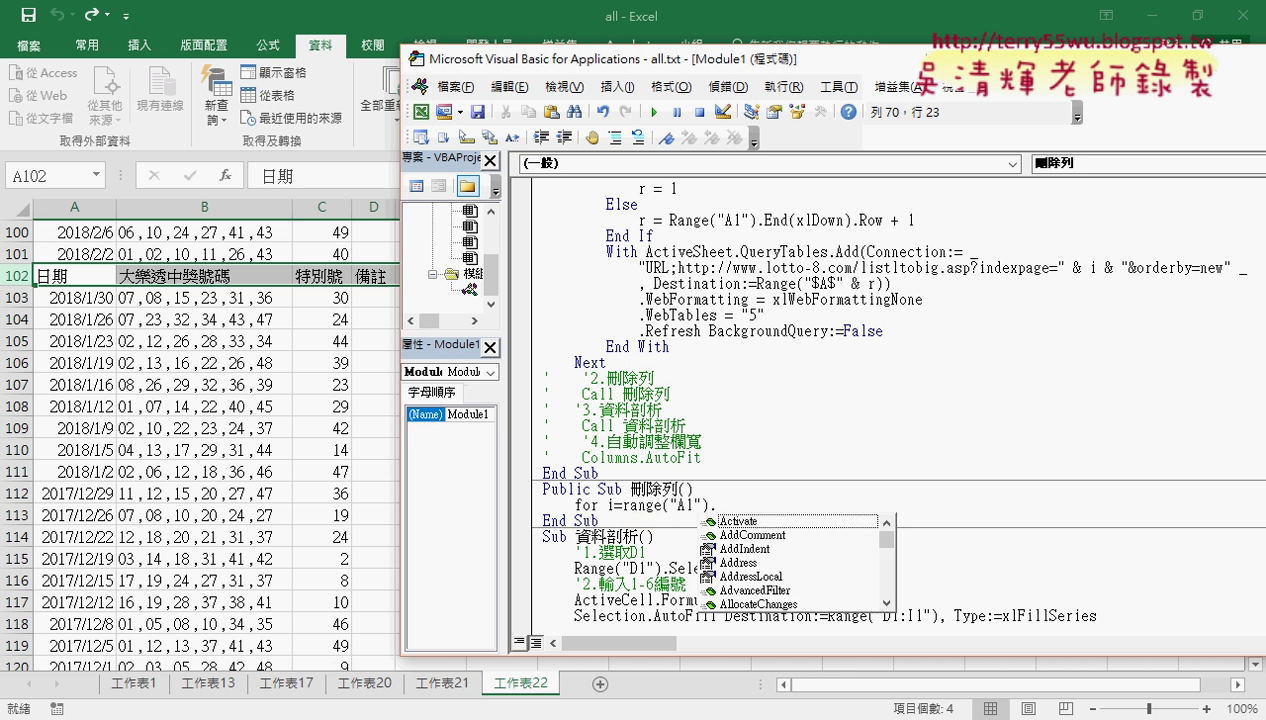
text(End )
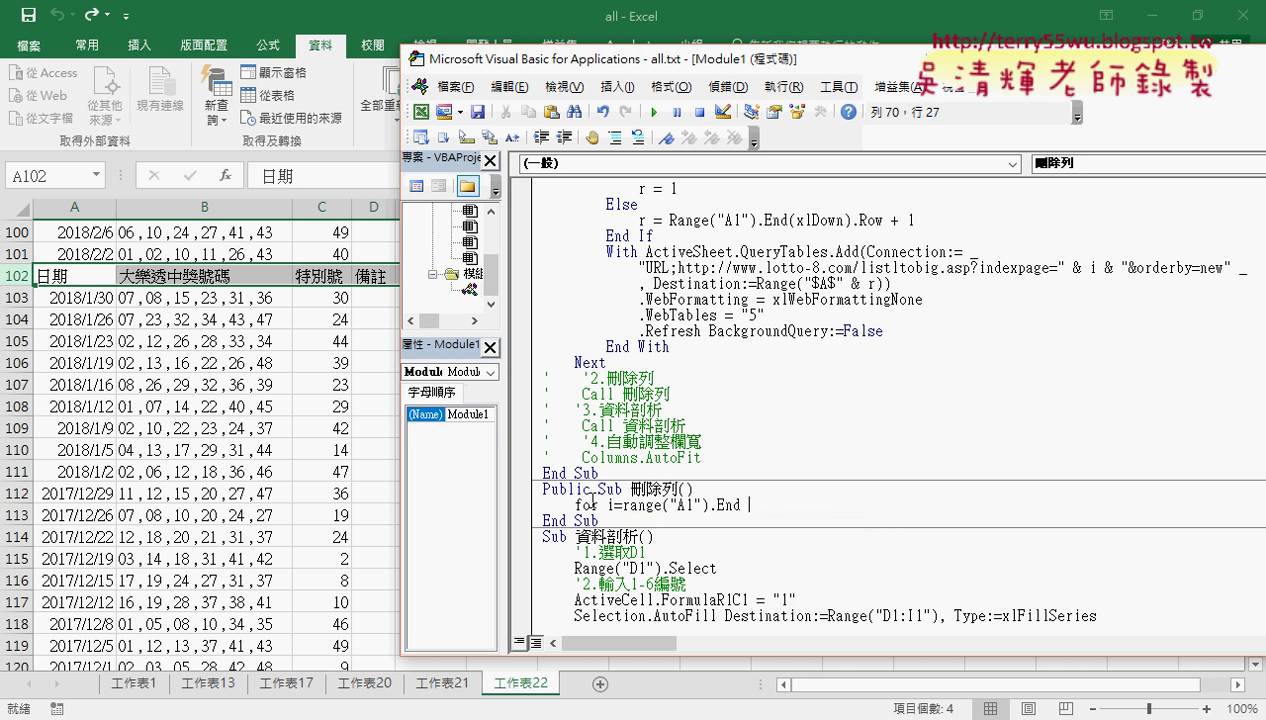
text(()
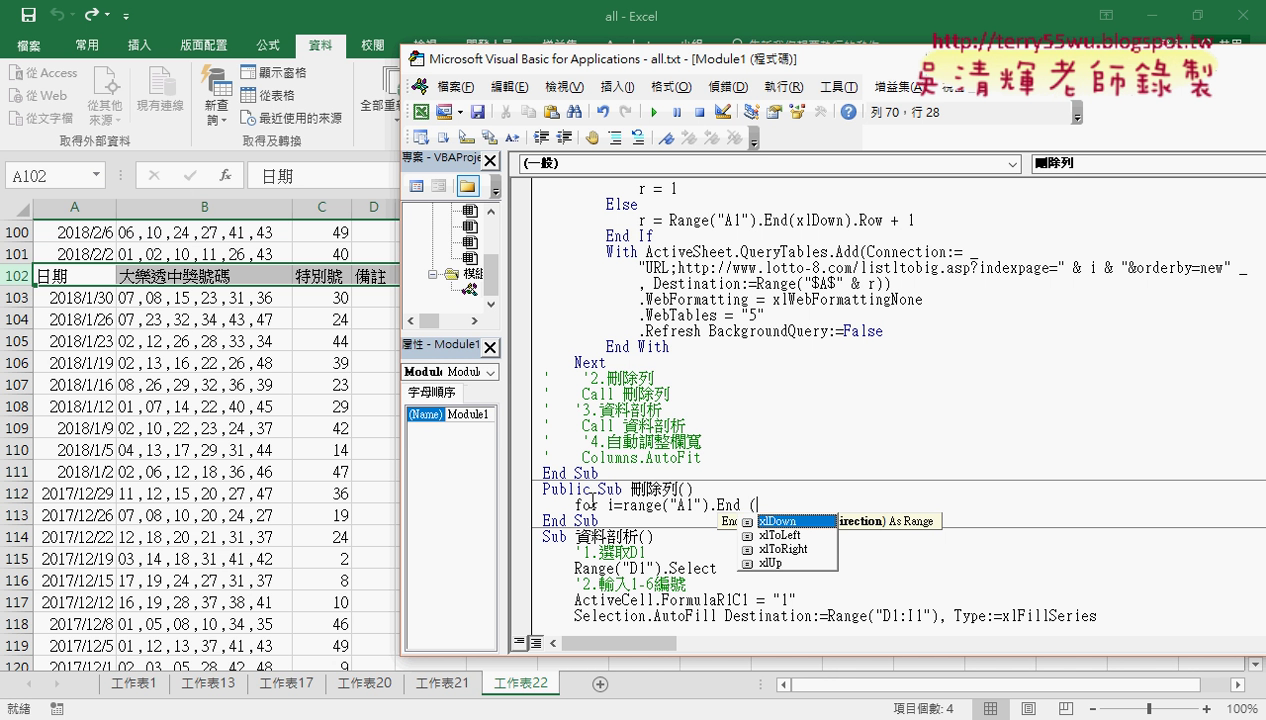
key(space)
text())
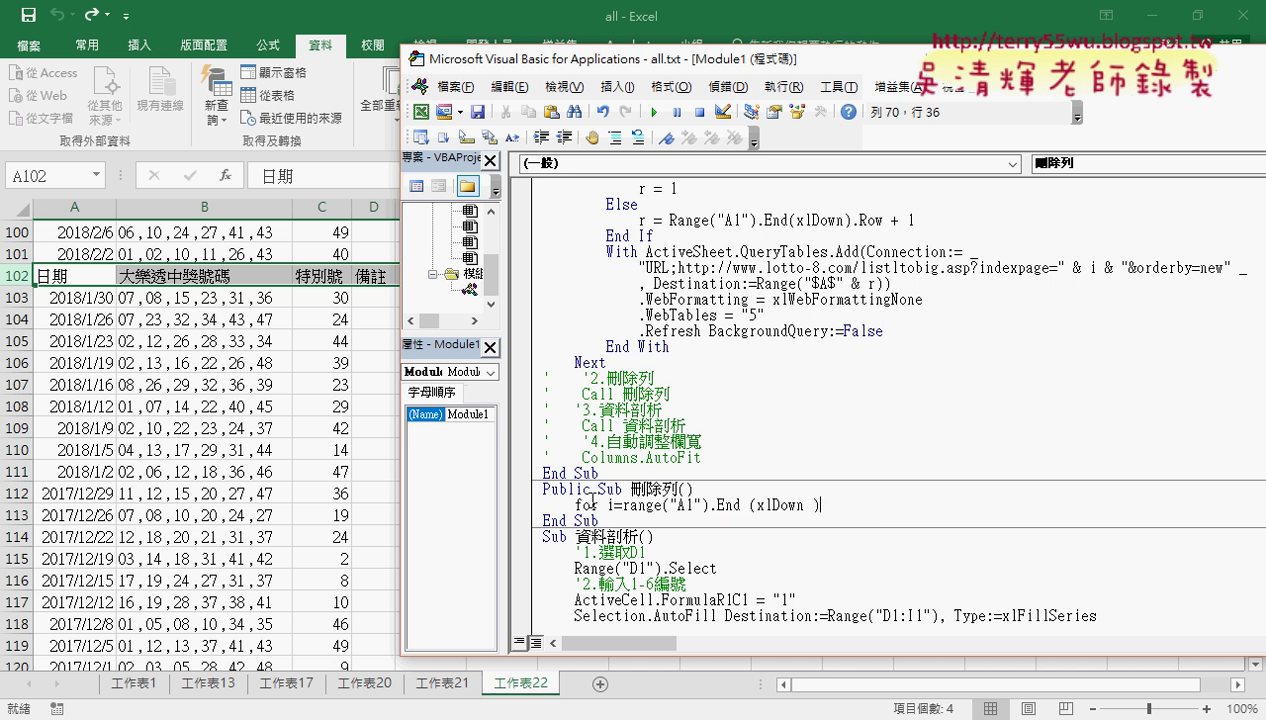
text(.r)
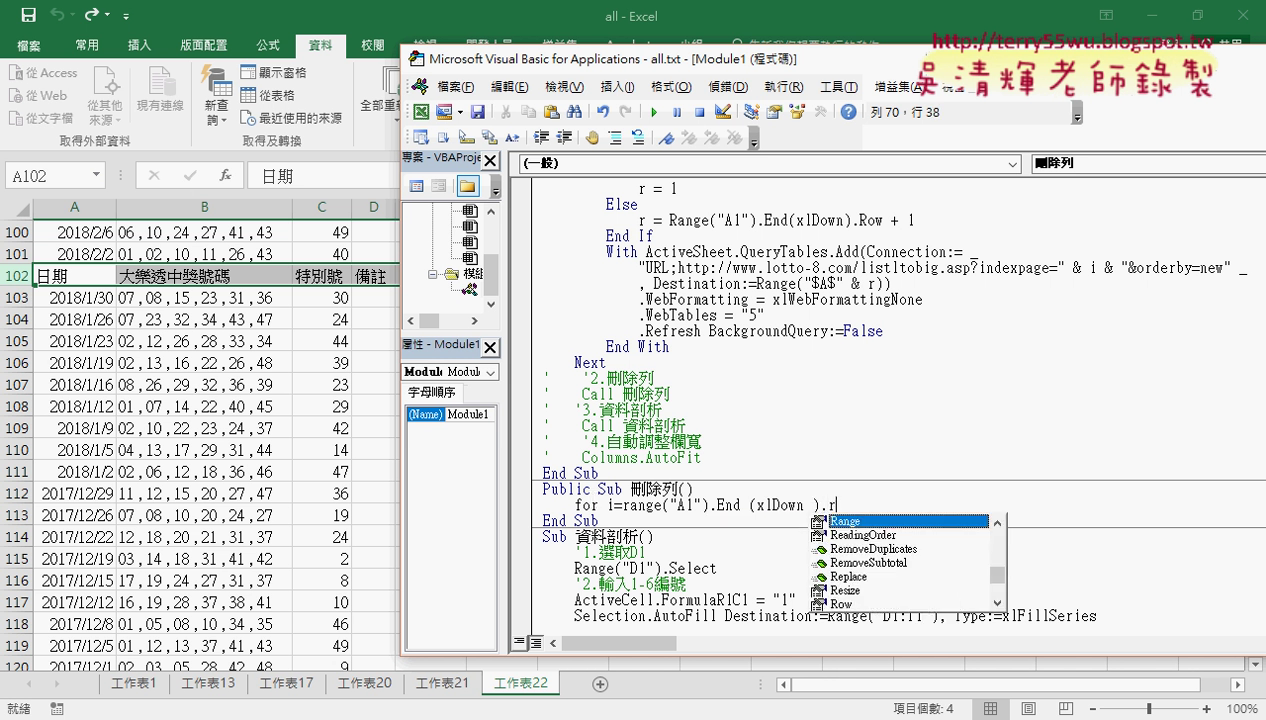
text(ow)
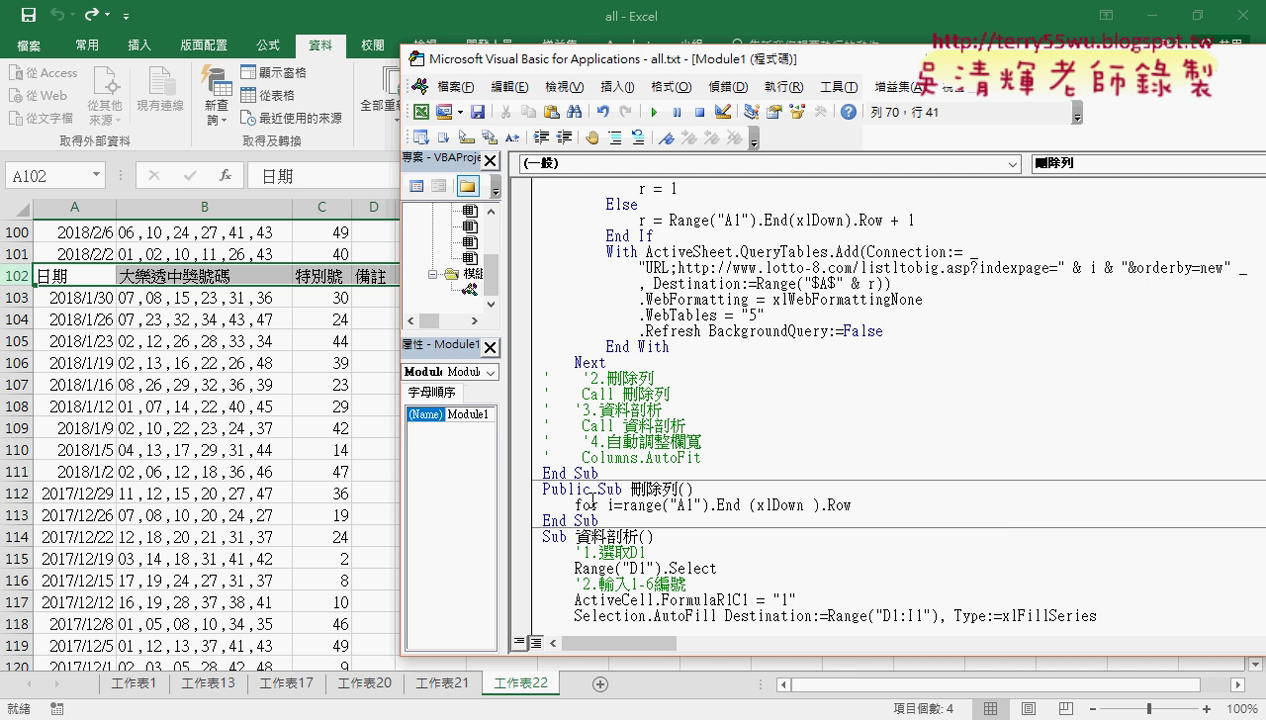
text( to)
text(2)
key(Return)
key(Return)
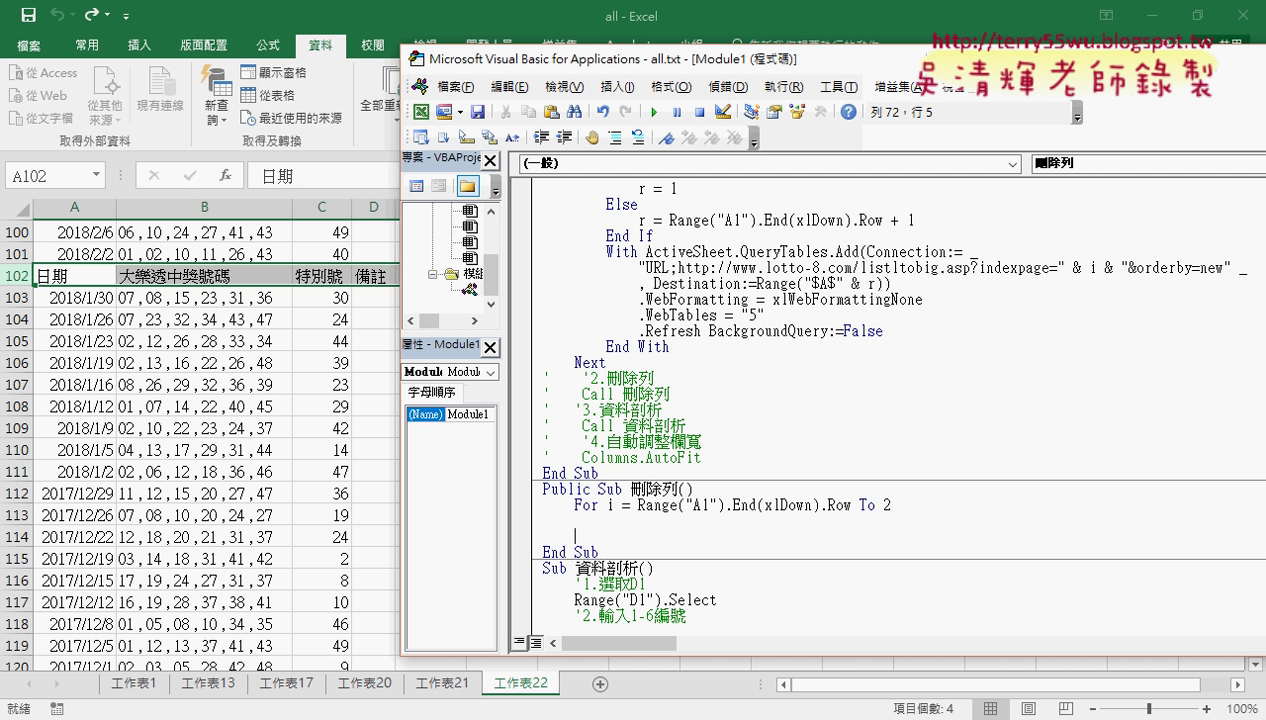
text(next)
key(Up)
key(Tab)
text(i)
text(f c)
text(ells)
text(()
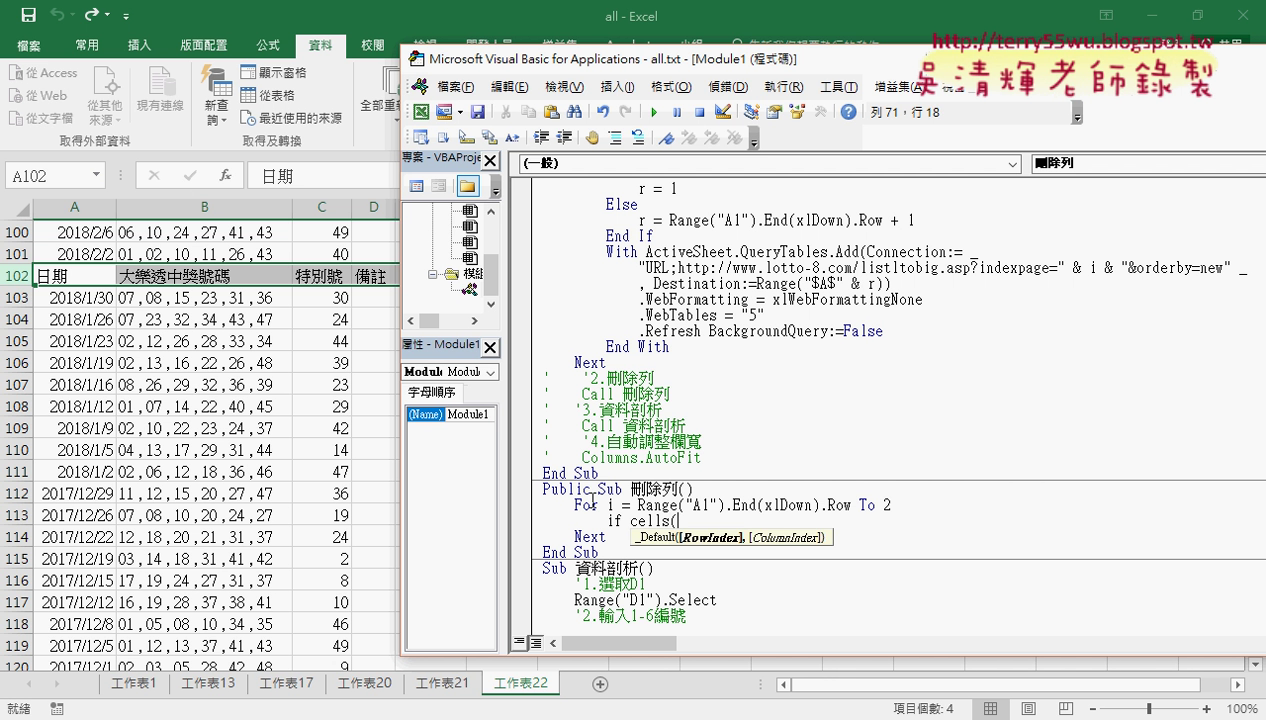
text(i)
text(,")
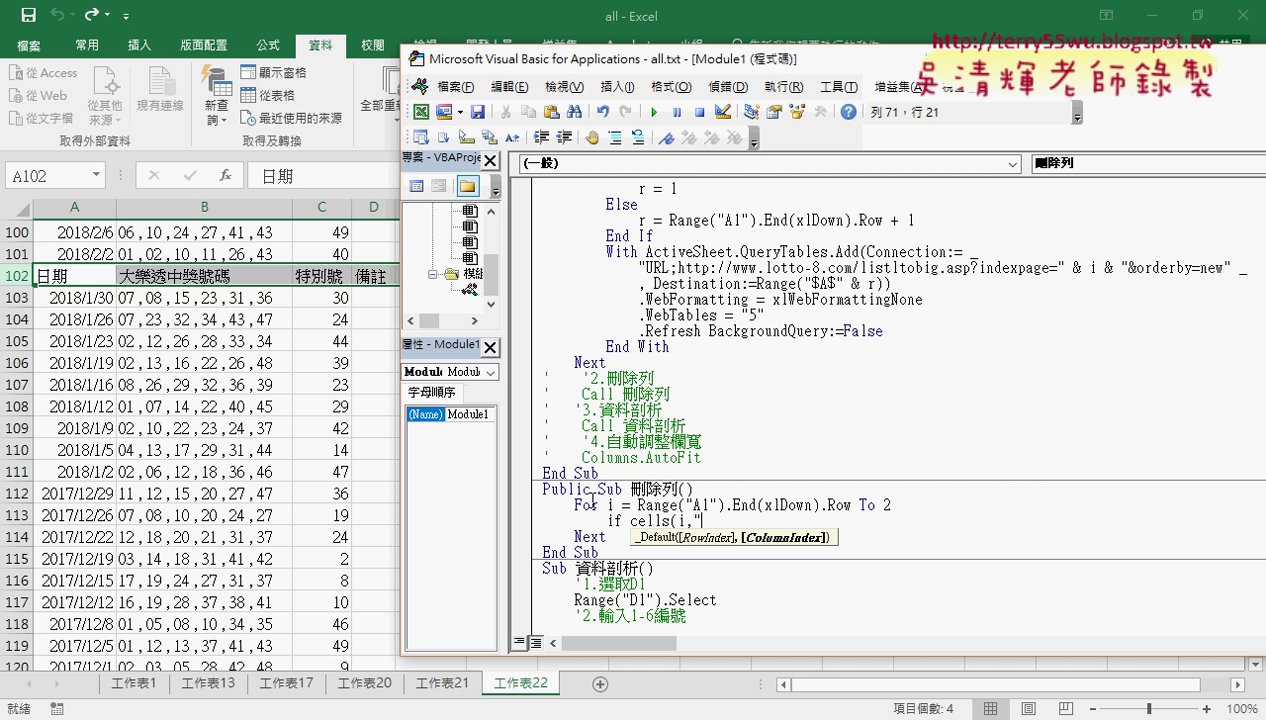
text(A)
text()=)
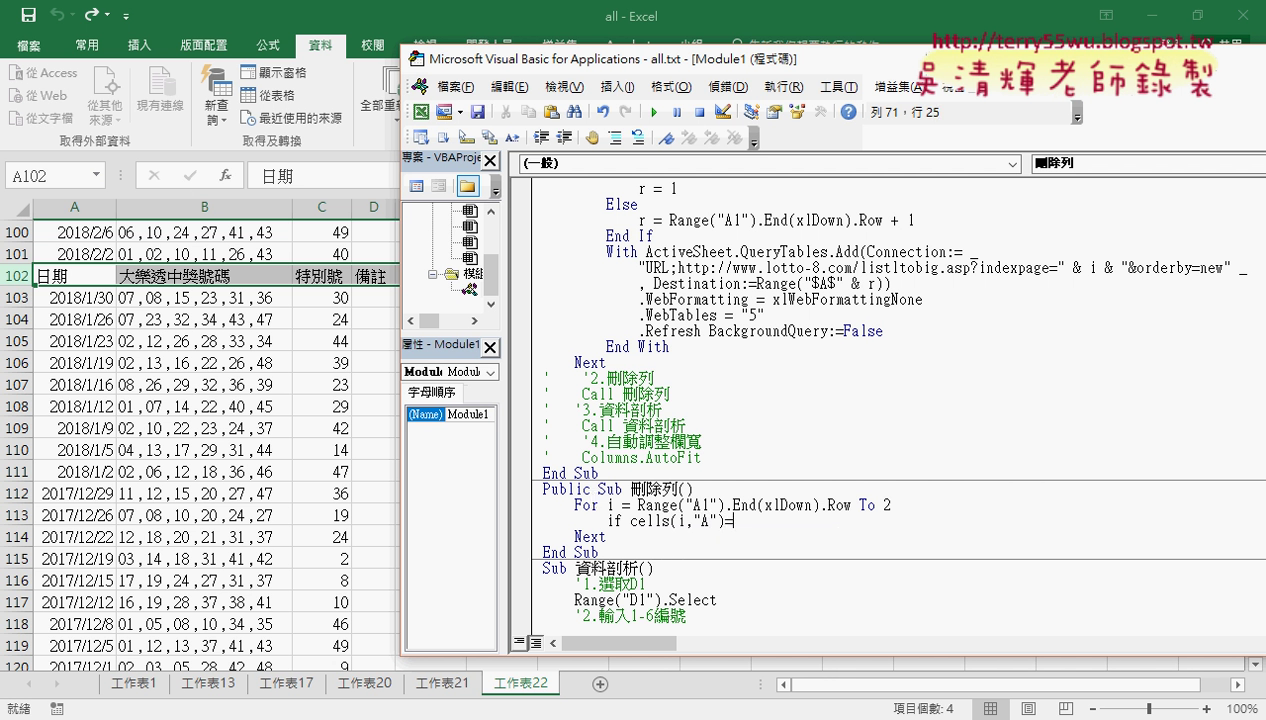
text("")
- Check the 日期 header text in cell A102, then return to the code editor
click(285, 175)
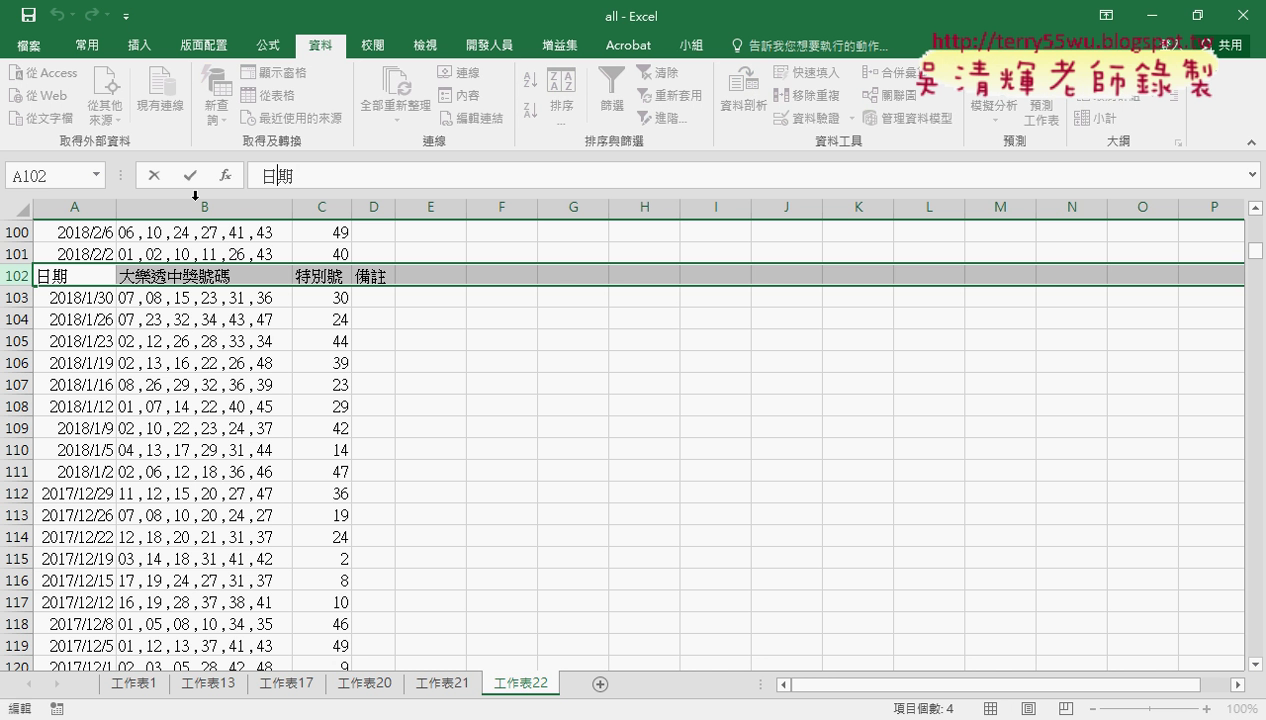
mouse_move(297, 175)
mouse_down()
mouse_move(263, 175)
mouse_move(290, 175)
mouse_up()
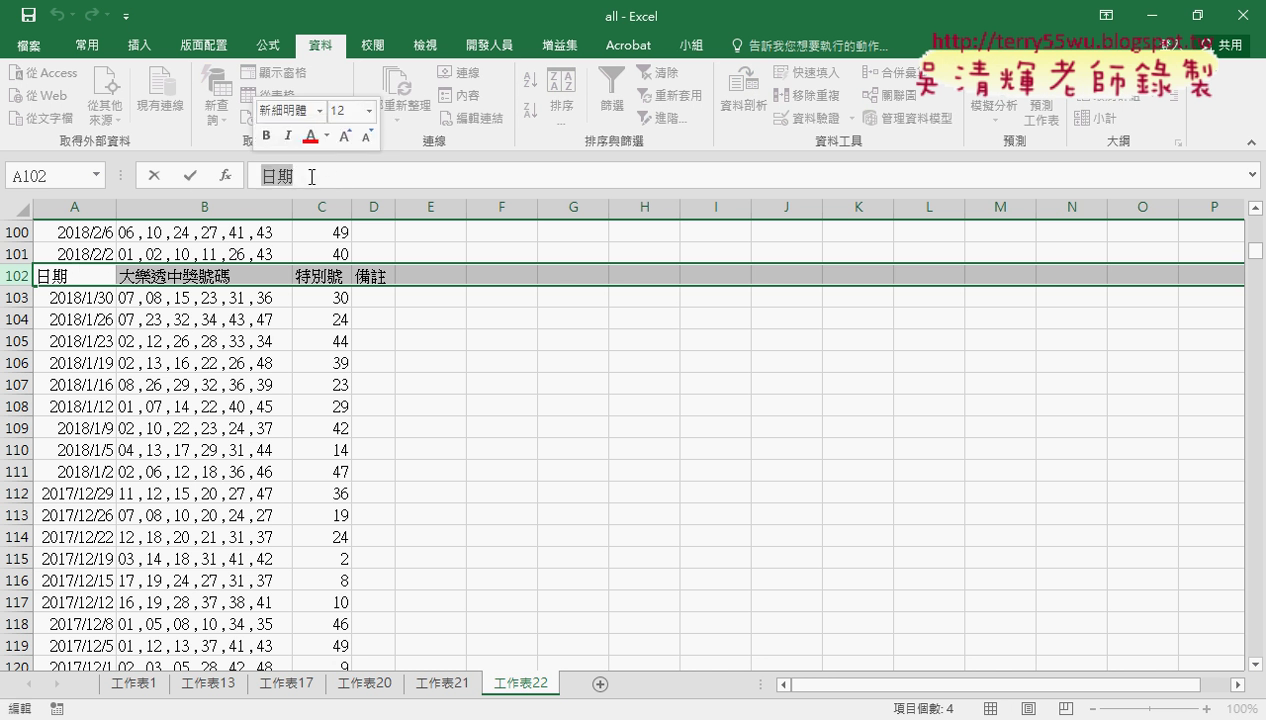
click(190, 175)
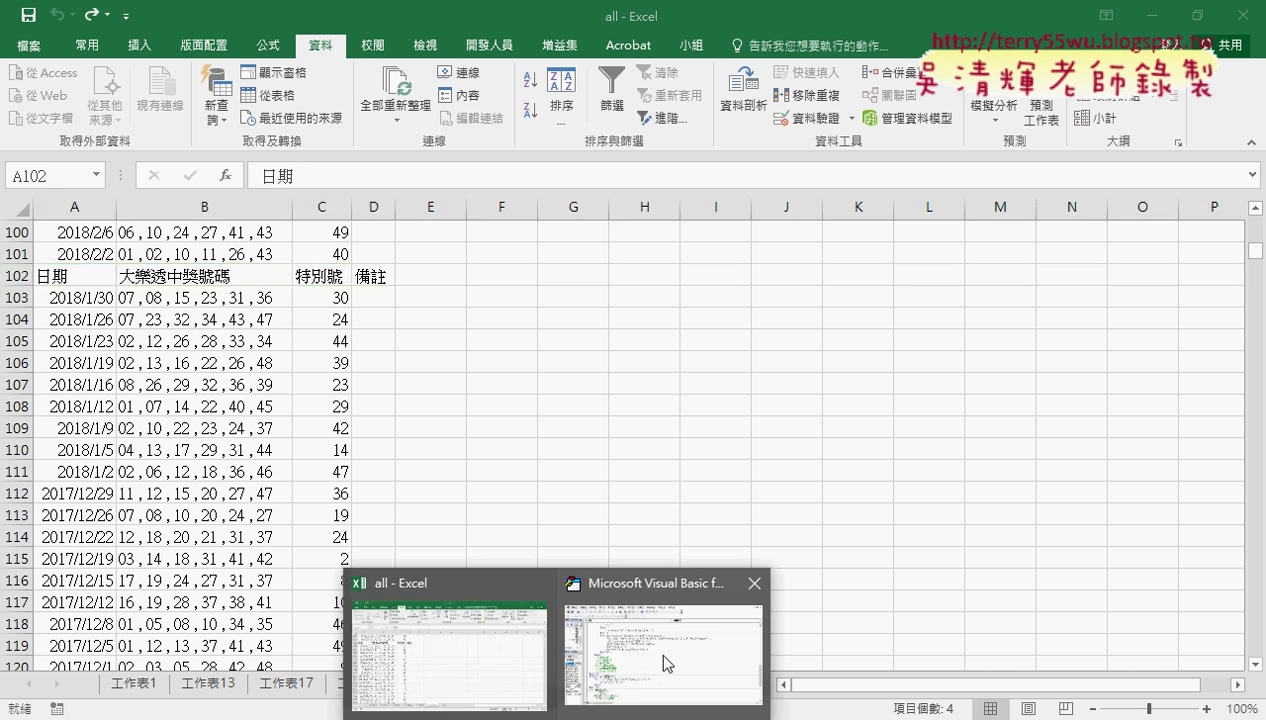
click(656, 648)
- Complete the If Cells(i, "A") = "日期" Then block with Rows(i).Delete and End If
key(BackSpace)
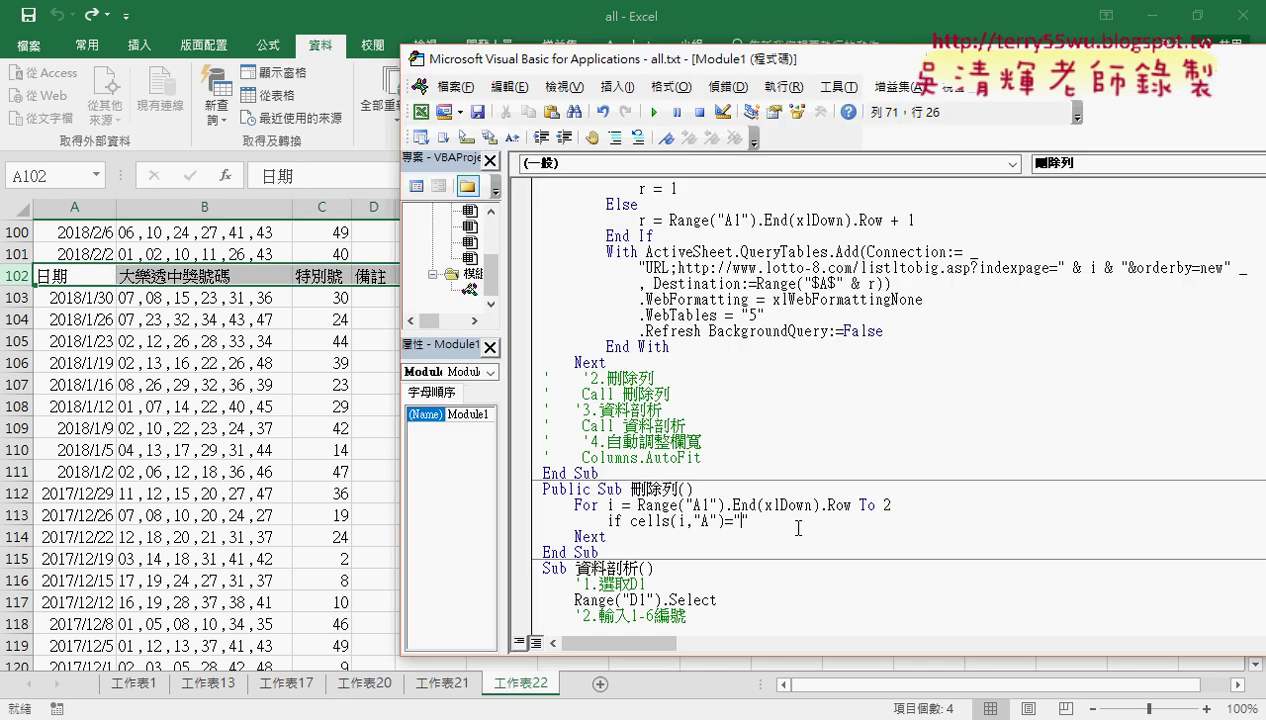
text(日期")
text( th)
text(en)
key(Return)
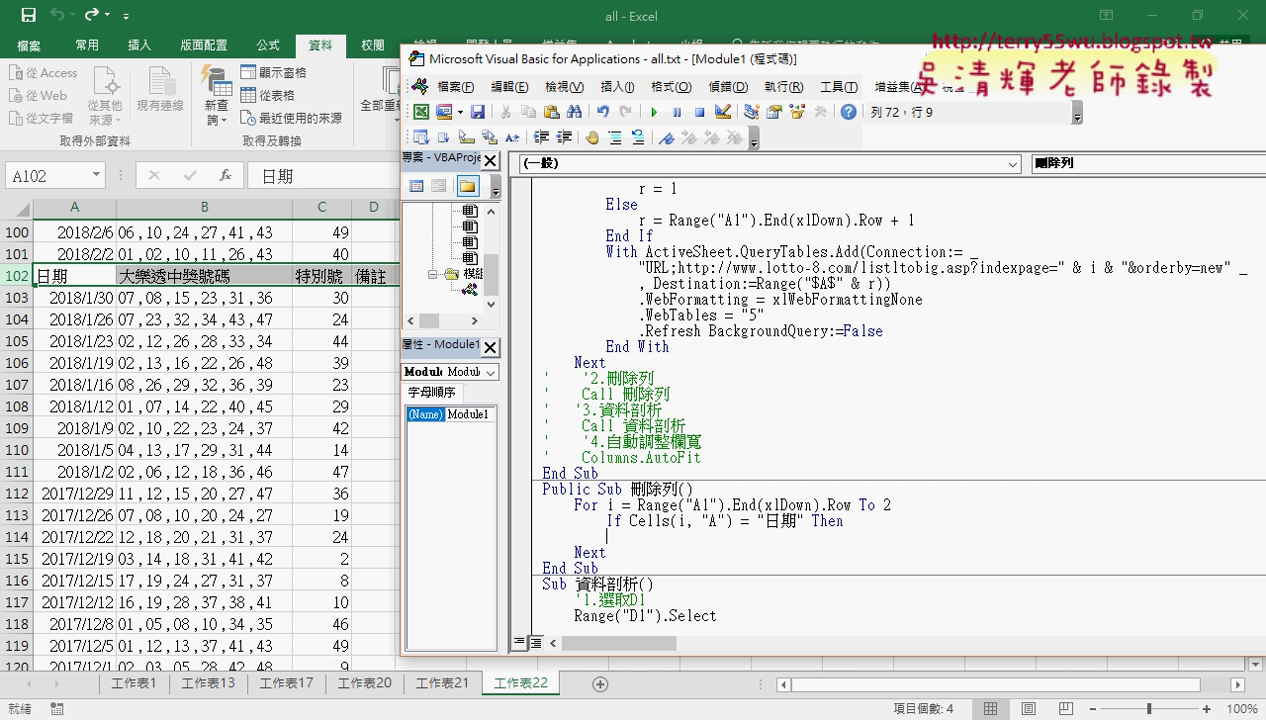
key(Return)
text(en)
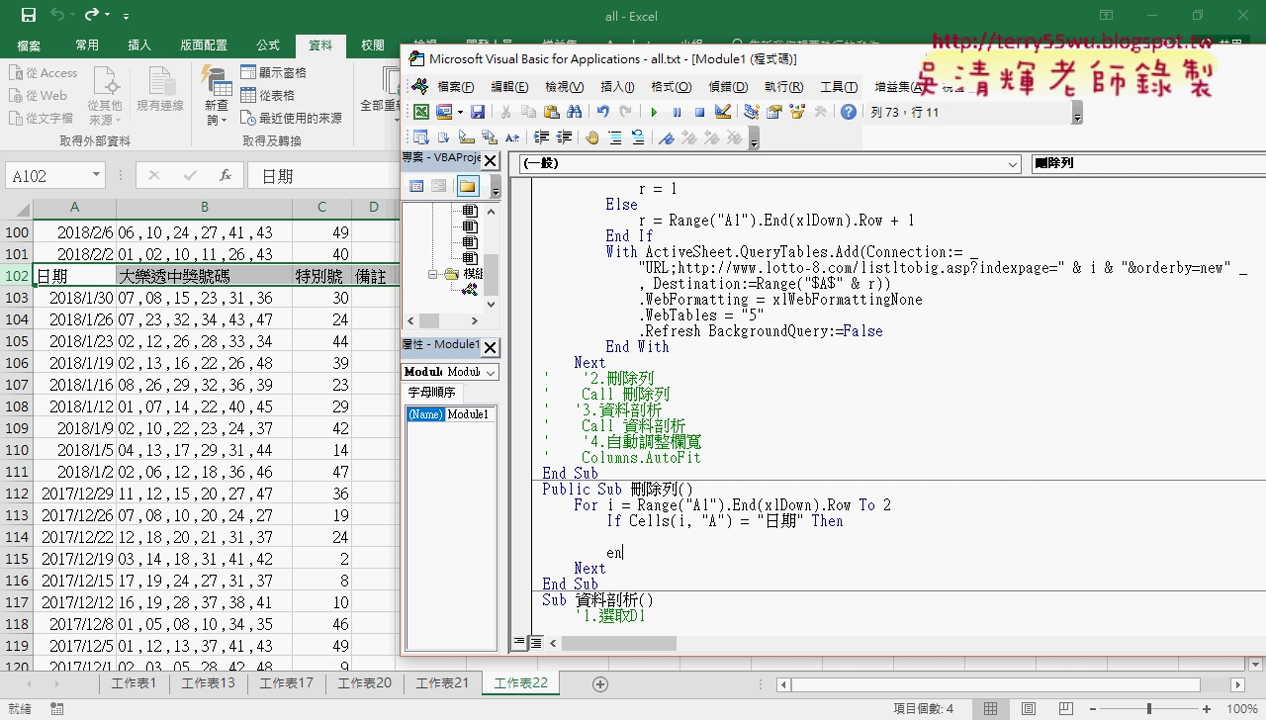
text(d if)
key(Up)
key(Tab)
text(ro)
text(s(i)
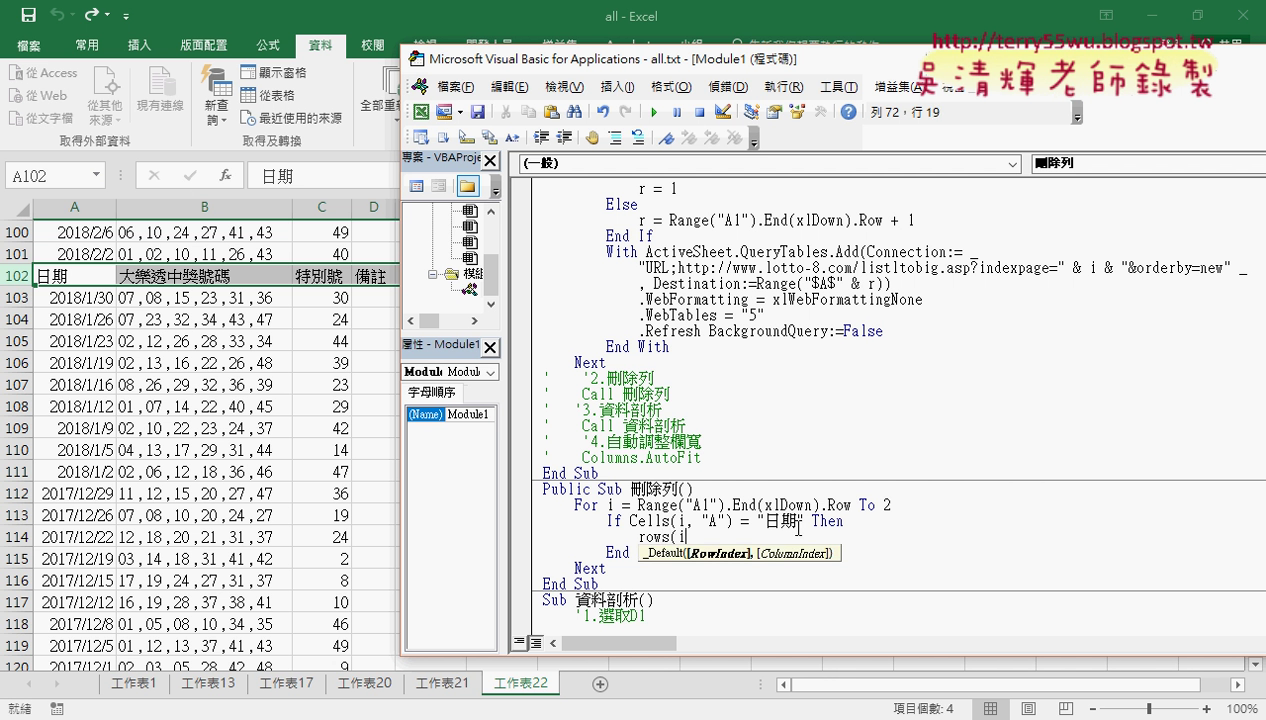
text().d)
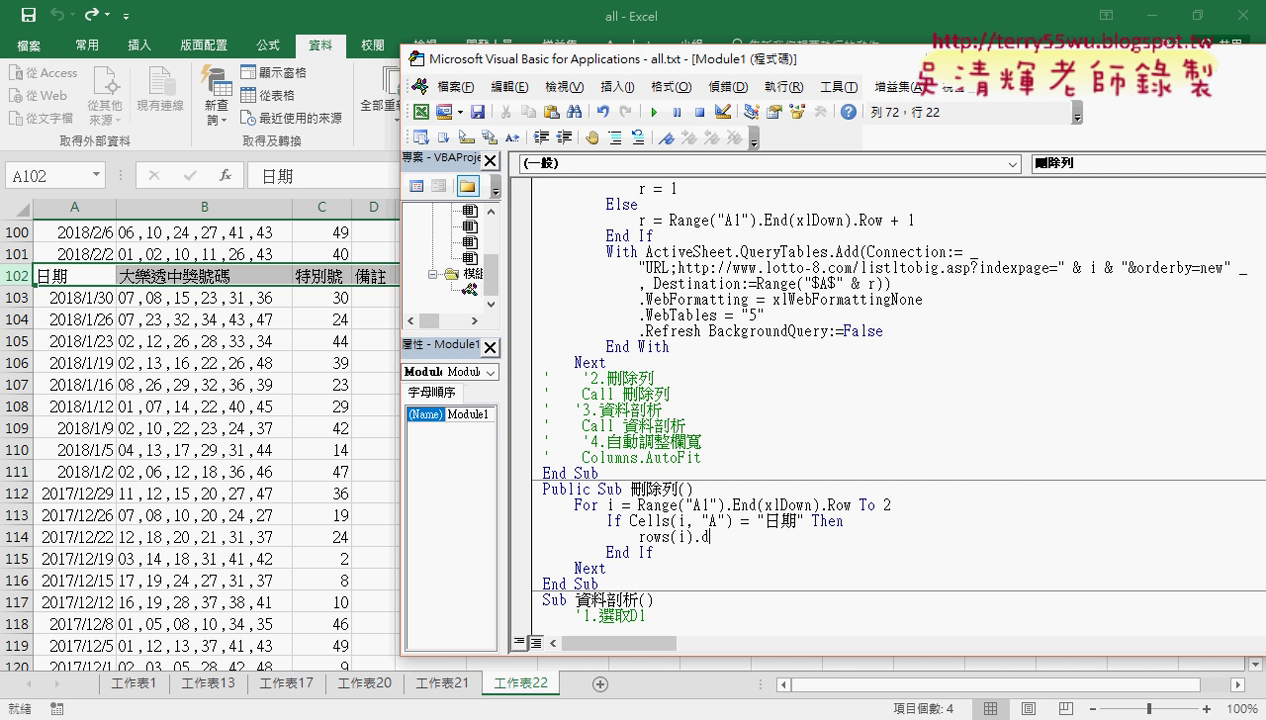
text(elete)
key(Down)
- Review the loop's start expression, end value 2, the 日期 condition and the delete statement
drag(574, 505, 890, 505)
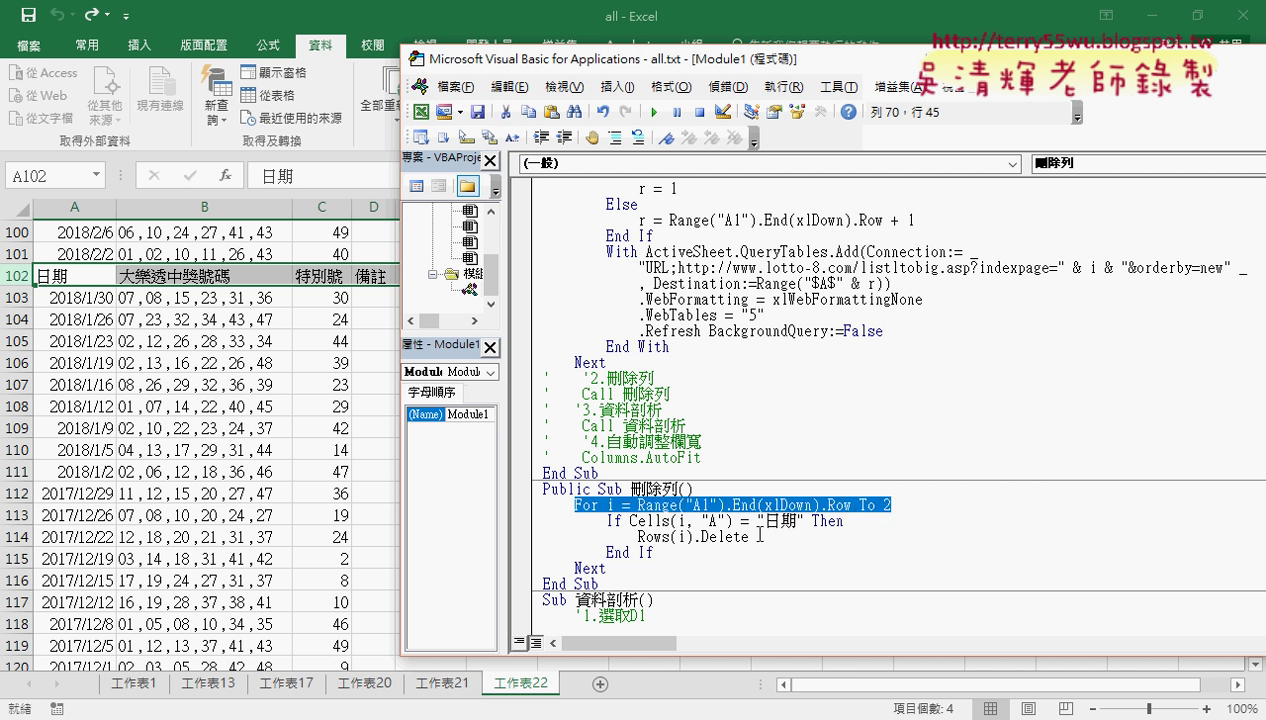
click(728, 520)
double_click(886, 505)
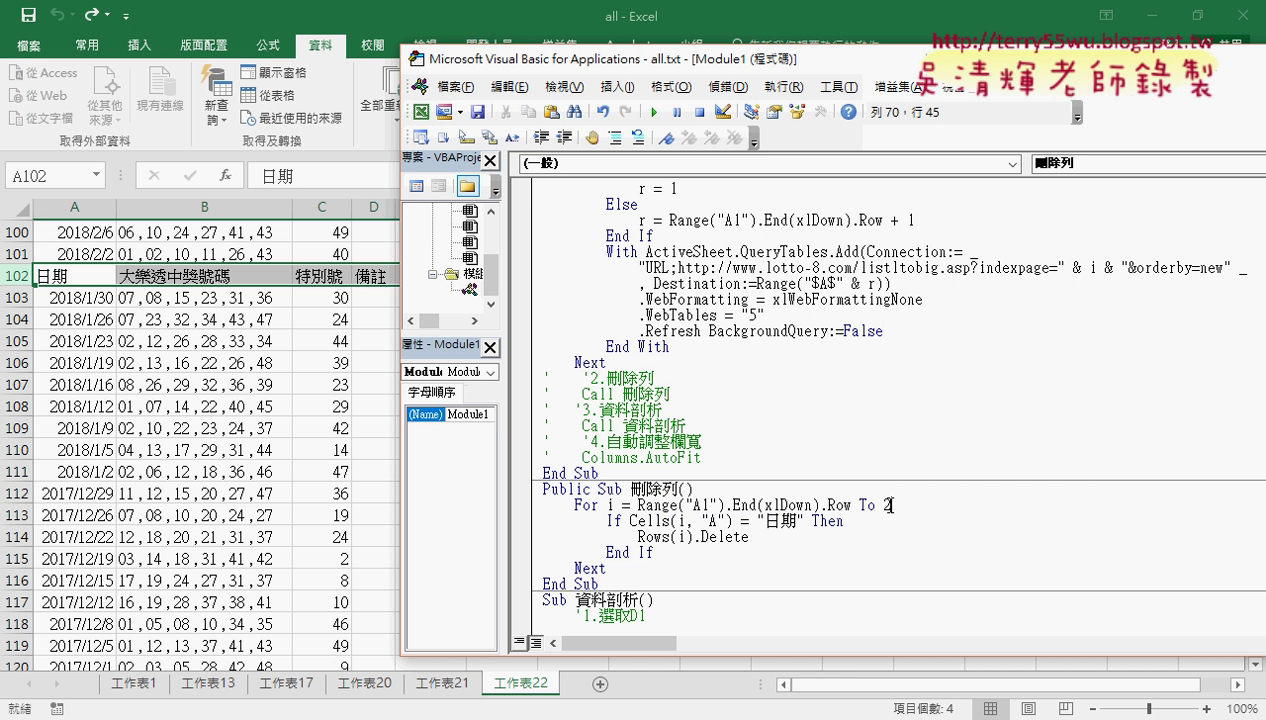
drag(628, 520, 803, 520)
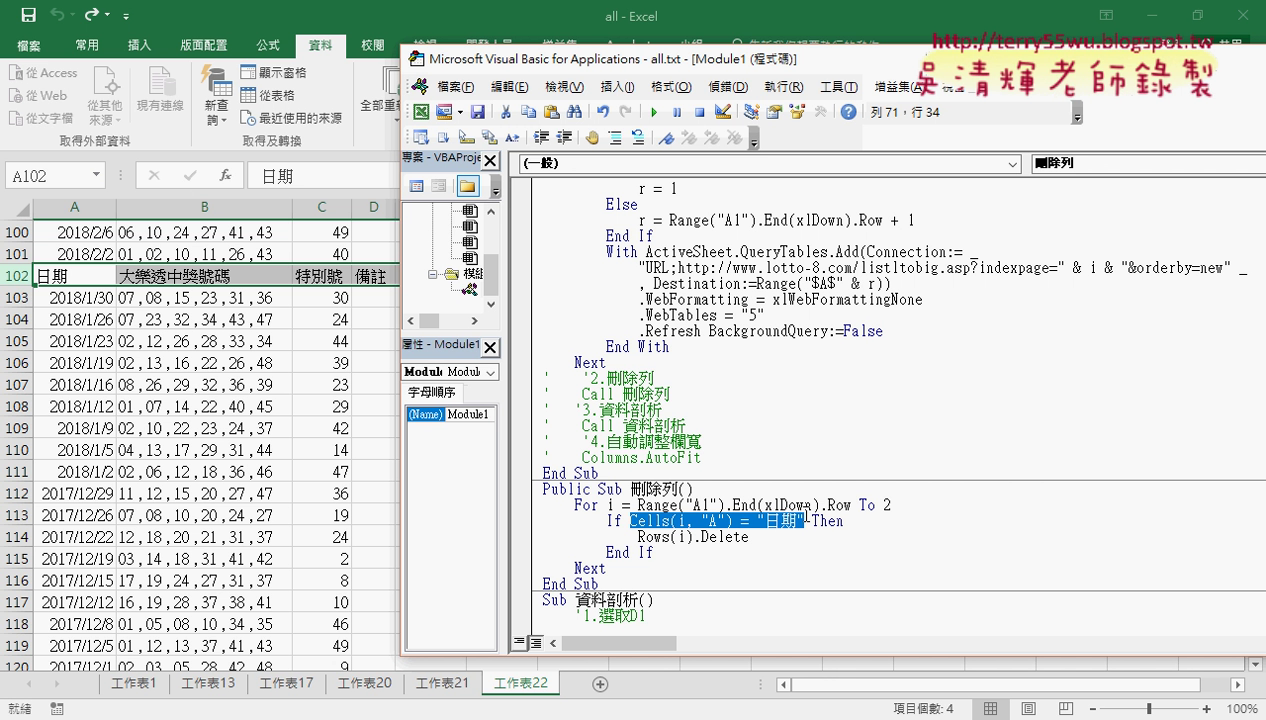
drag(750, 537, 638, 537)
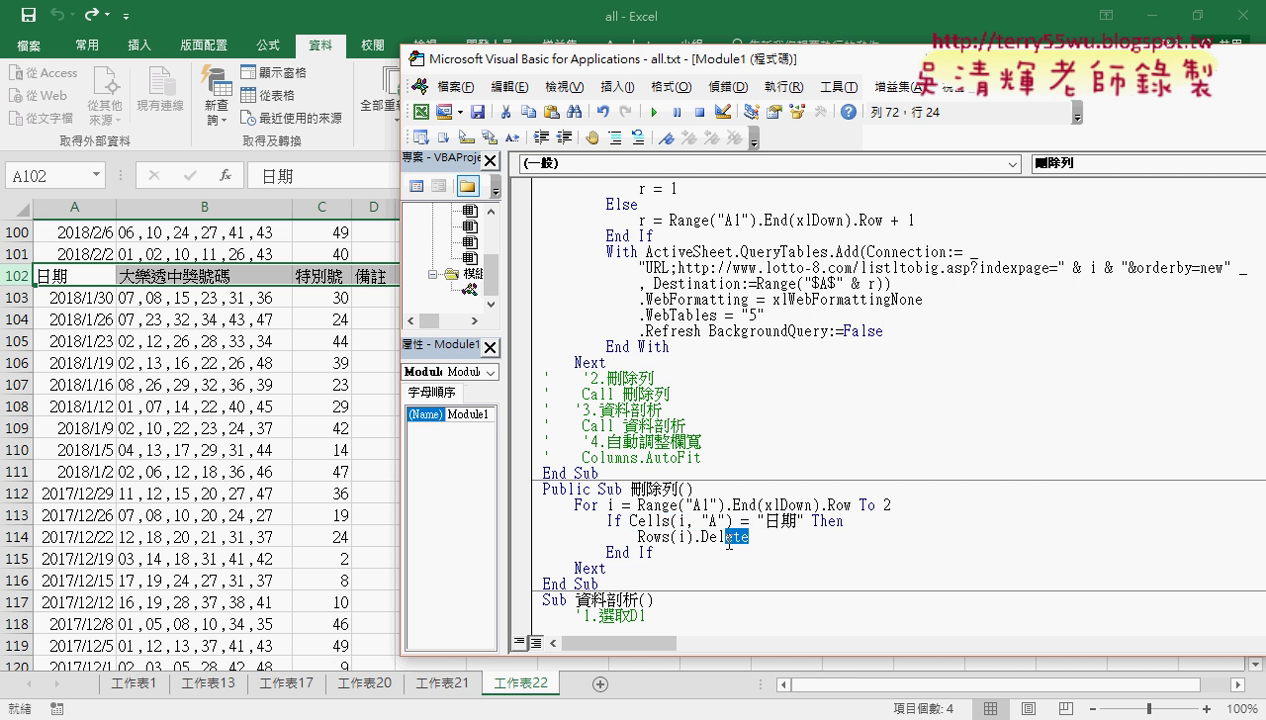
- Set a breakpoint on the Rows(i).Delete line and run the routine
click(520, 537)
click(651, 537)
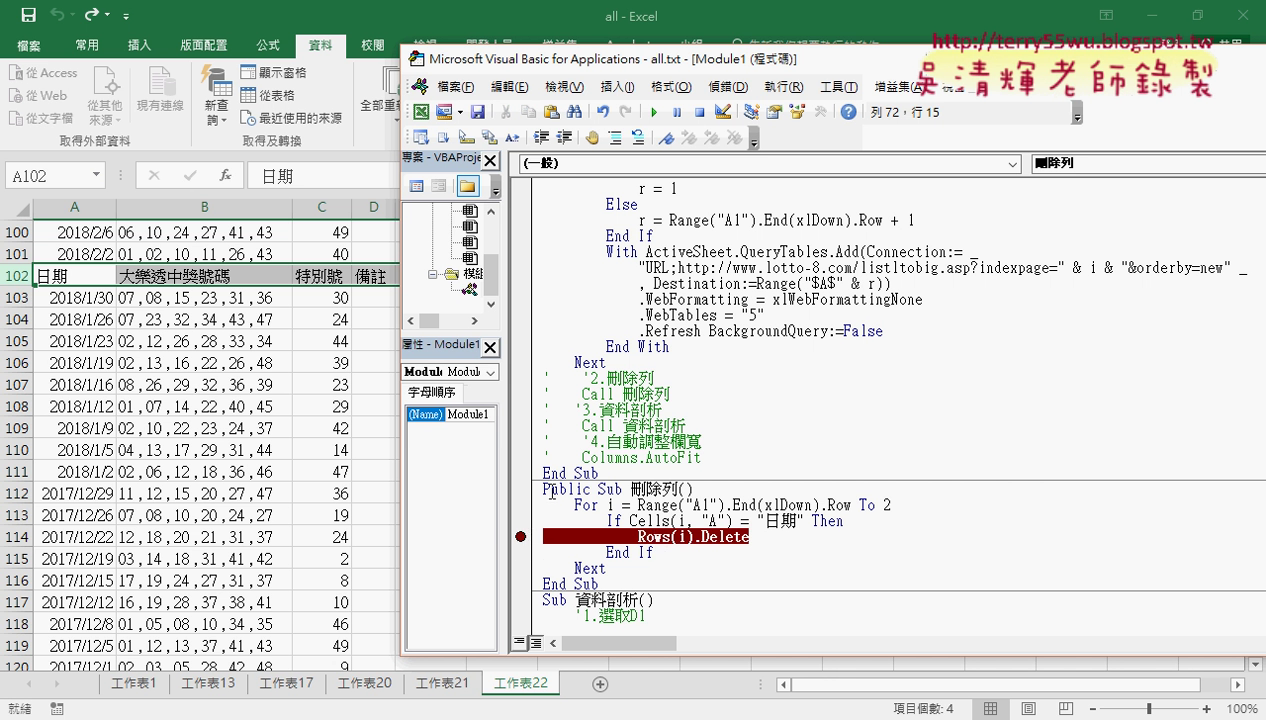
click(655, 114)
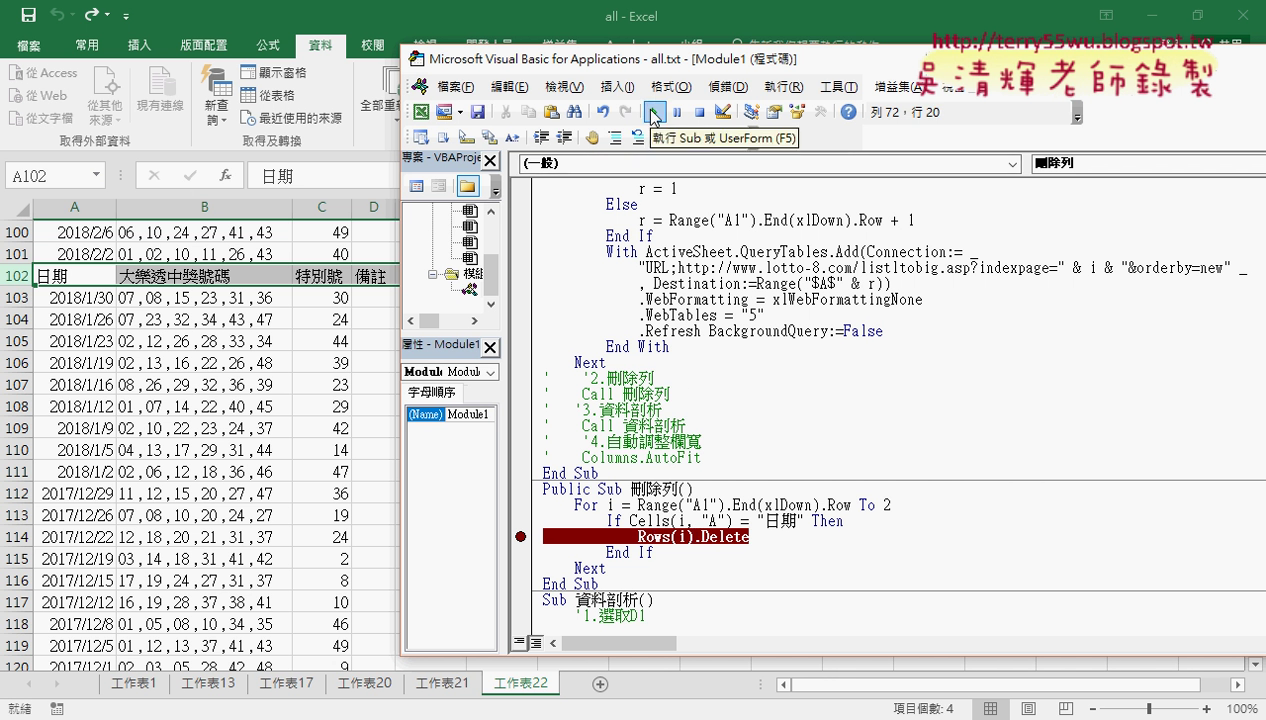
- Check the worksheet, where row 102 still reads 日期
click(806, 521)
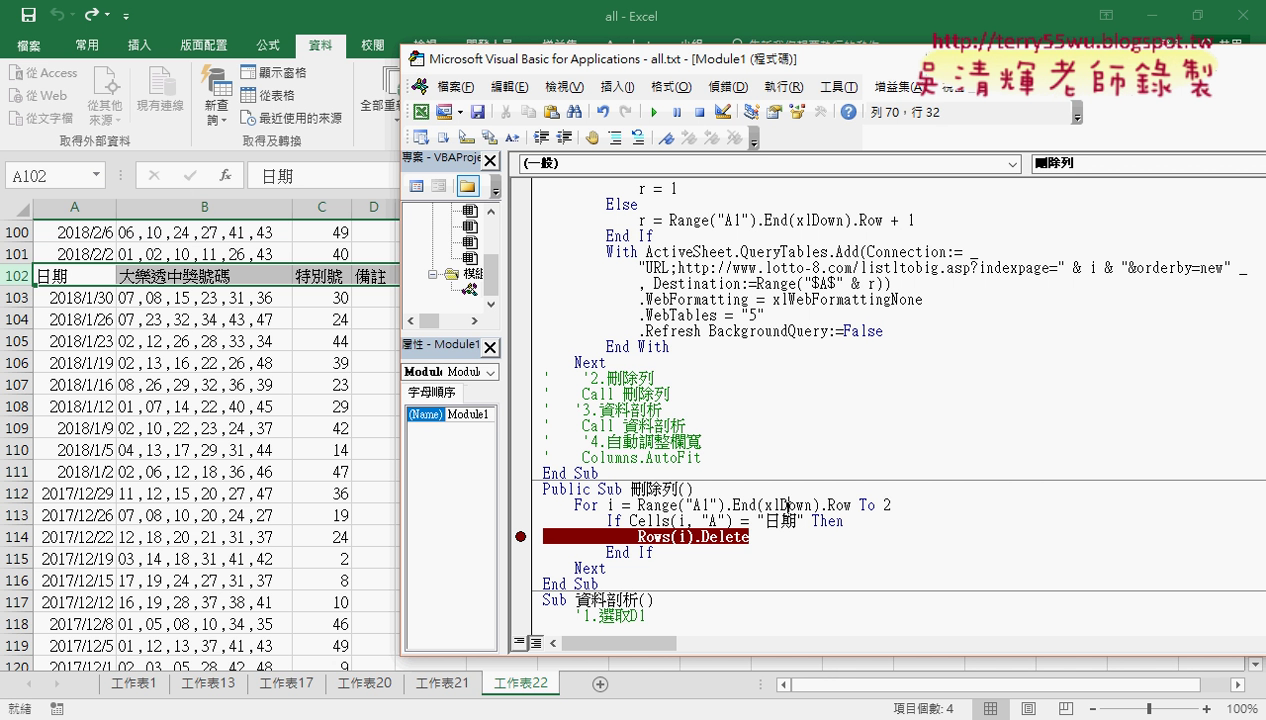
key(Down)
click(255, 463)
scroll(250, 458, up, 3)
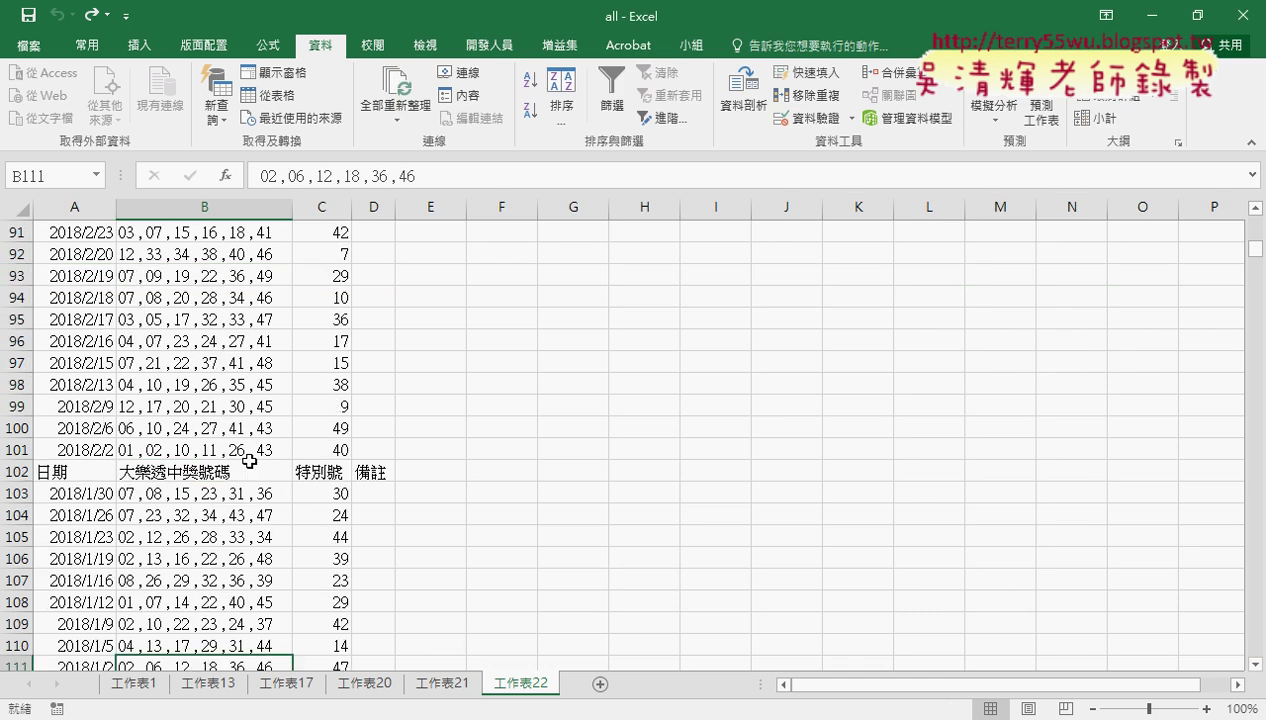
- Append Step -1 to the For line so the loop counts backwards to row 2
mouse_move(636, 712)
click(656, 645)
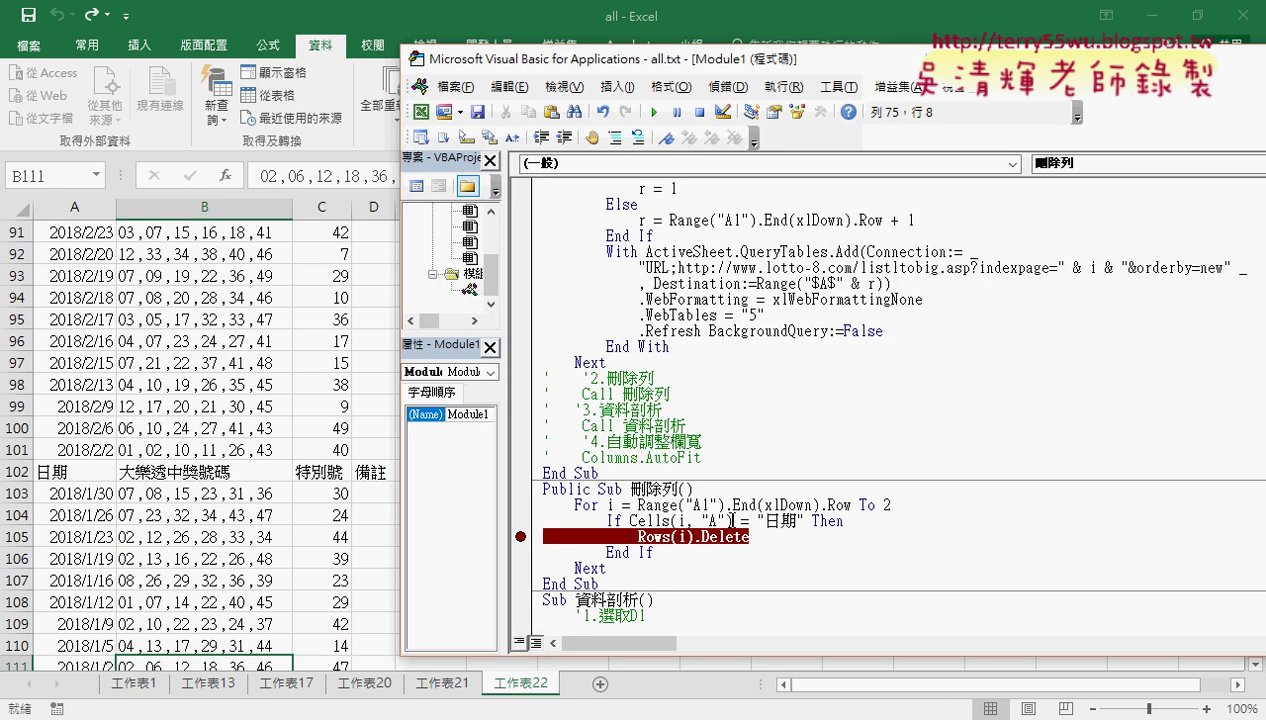
click(520, 537)
click(520, 537)
click(917, 507)
text(ste)
text(p)
text(-1)
drag(851, 498, 637, 505)
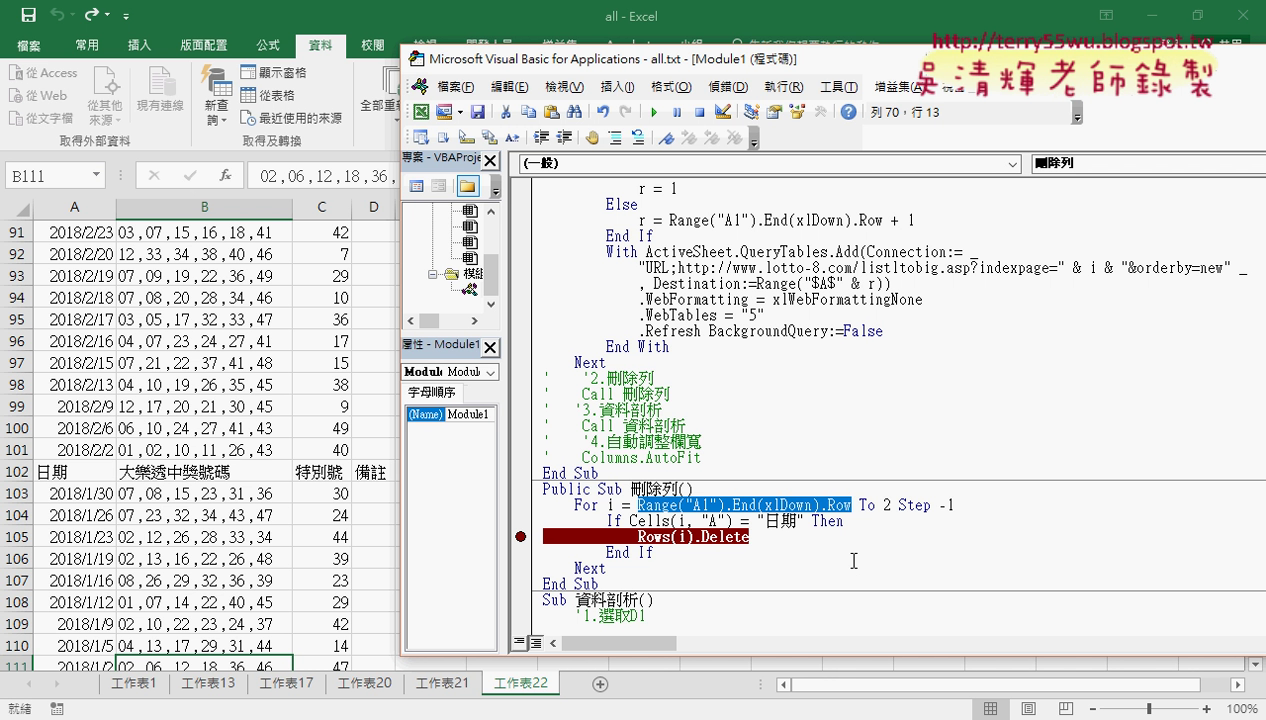
drag(899, 505, 956, 505)
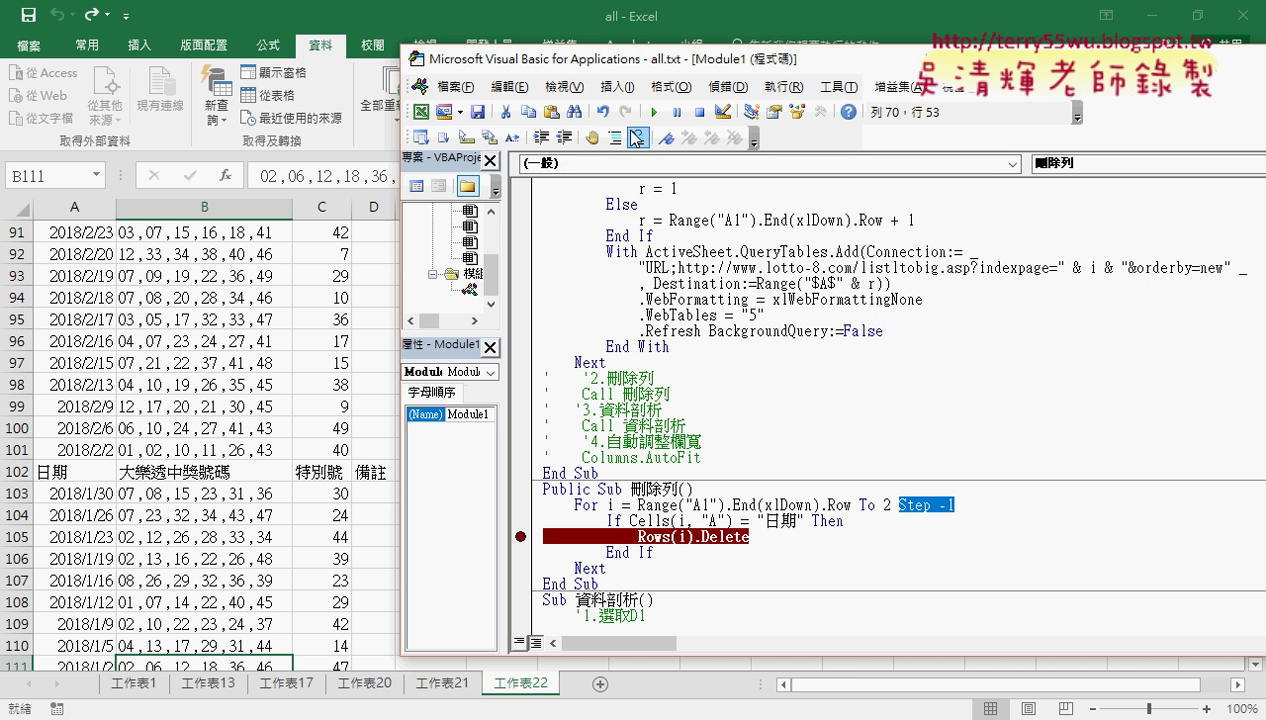
- Run to the breakpoint and inspect the last data rows on the worksheet
click(653, 112)
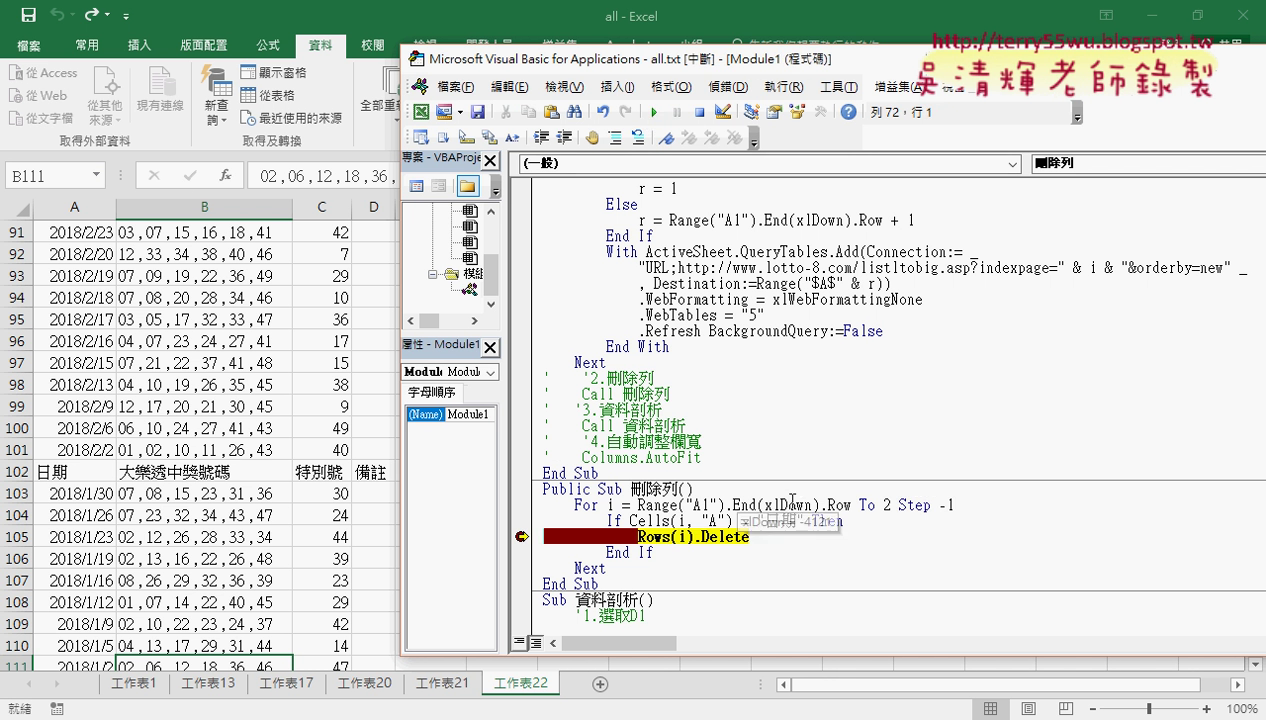
mouse_move(682, 520)
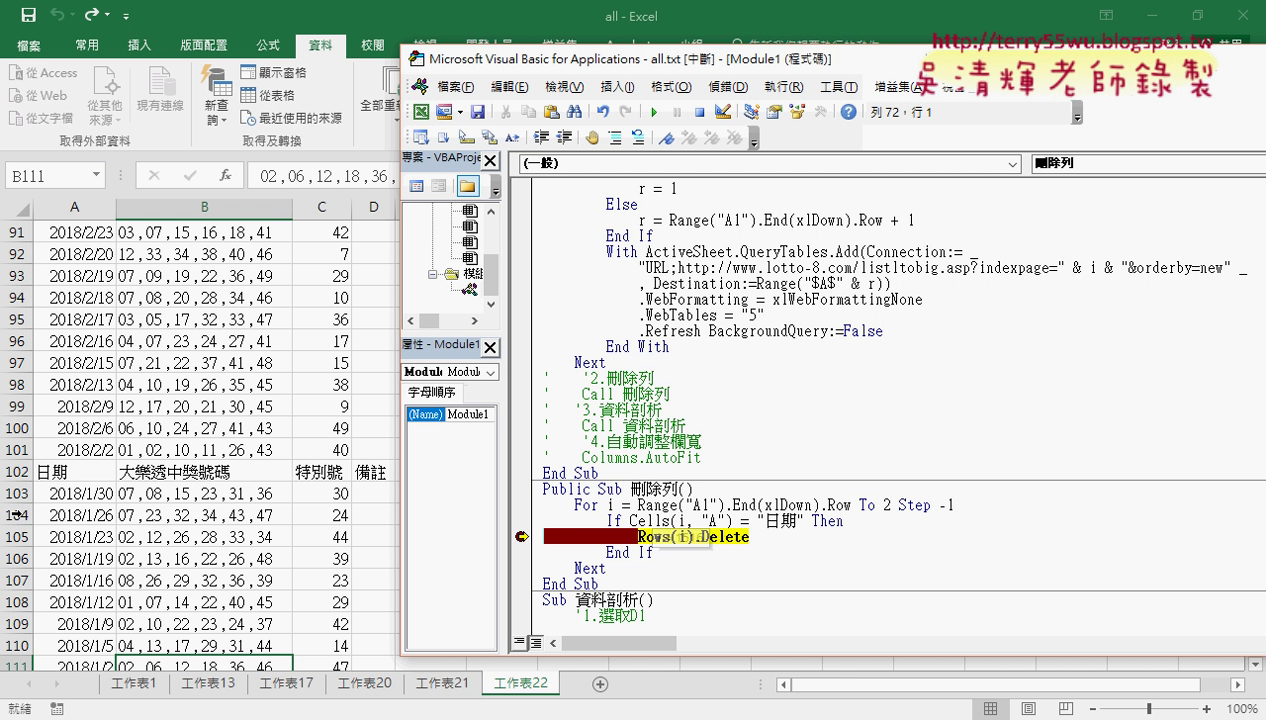
click(62, 474)
key(ctrl+Down)
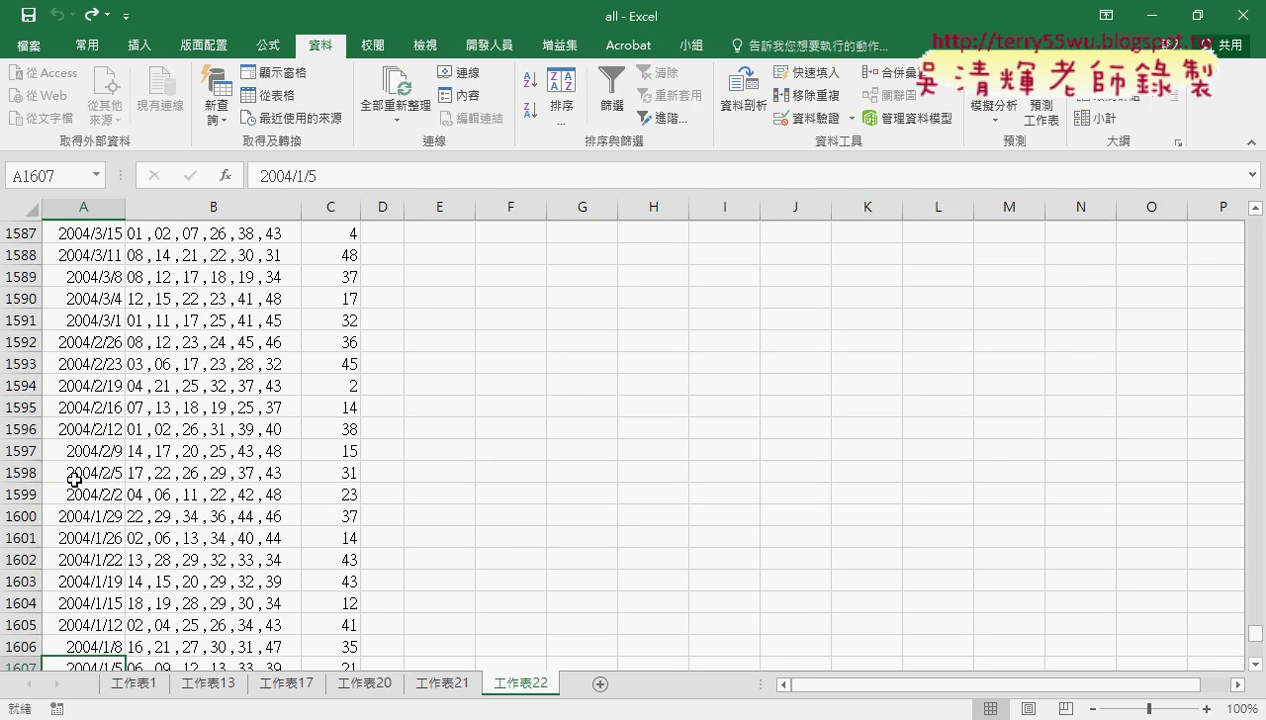
key(Up)
key(Up)
key(Up)
key(Up)
key(Up)
key(Up)
key(Up)
key(Up)
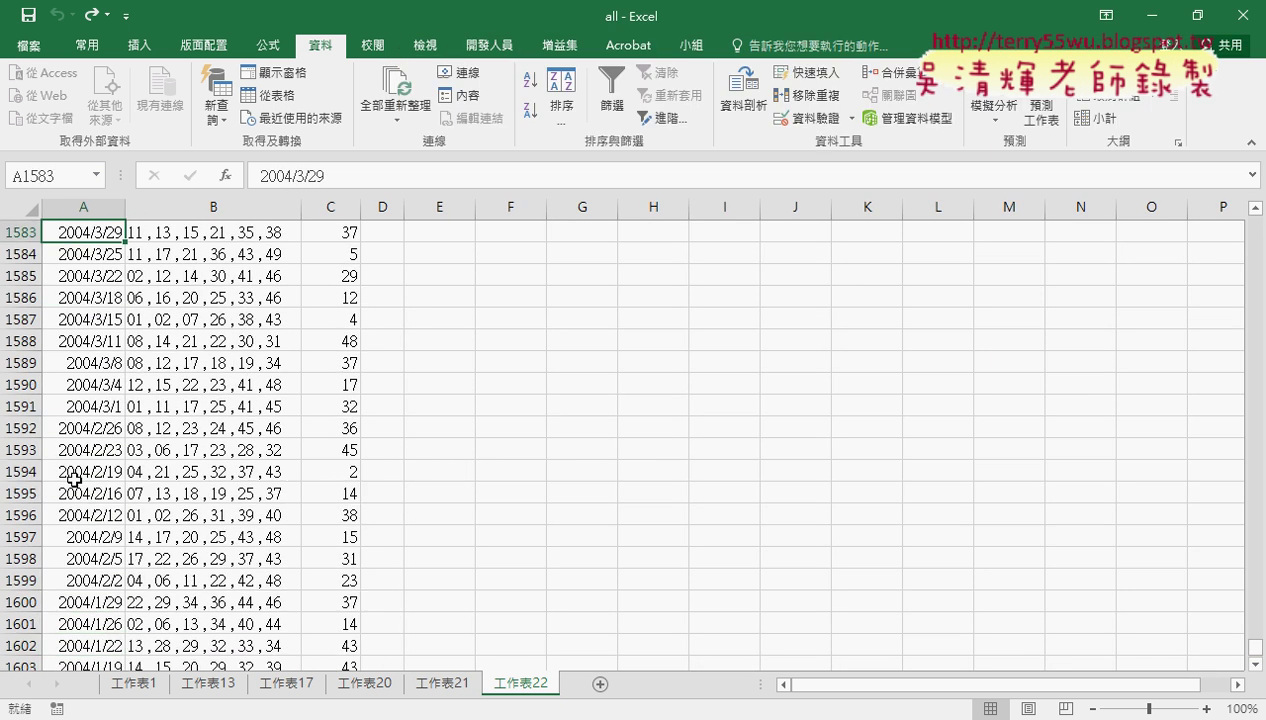
scroll(200, 479, up, 9)
scroll(200, 479, up, 8)
scroll(205, 440, up, 5)
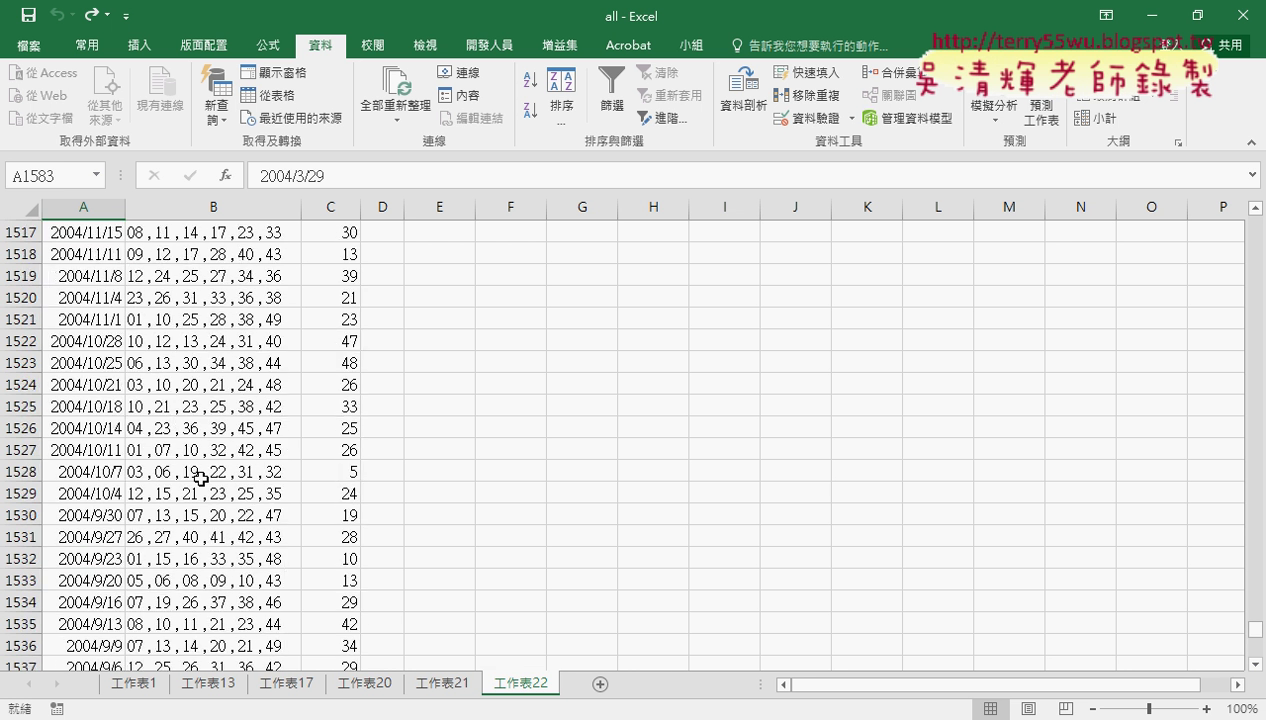
scroll(230, 400, up, 3)
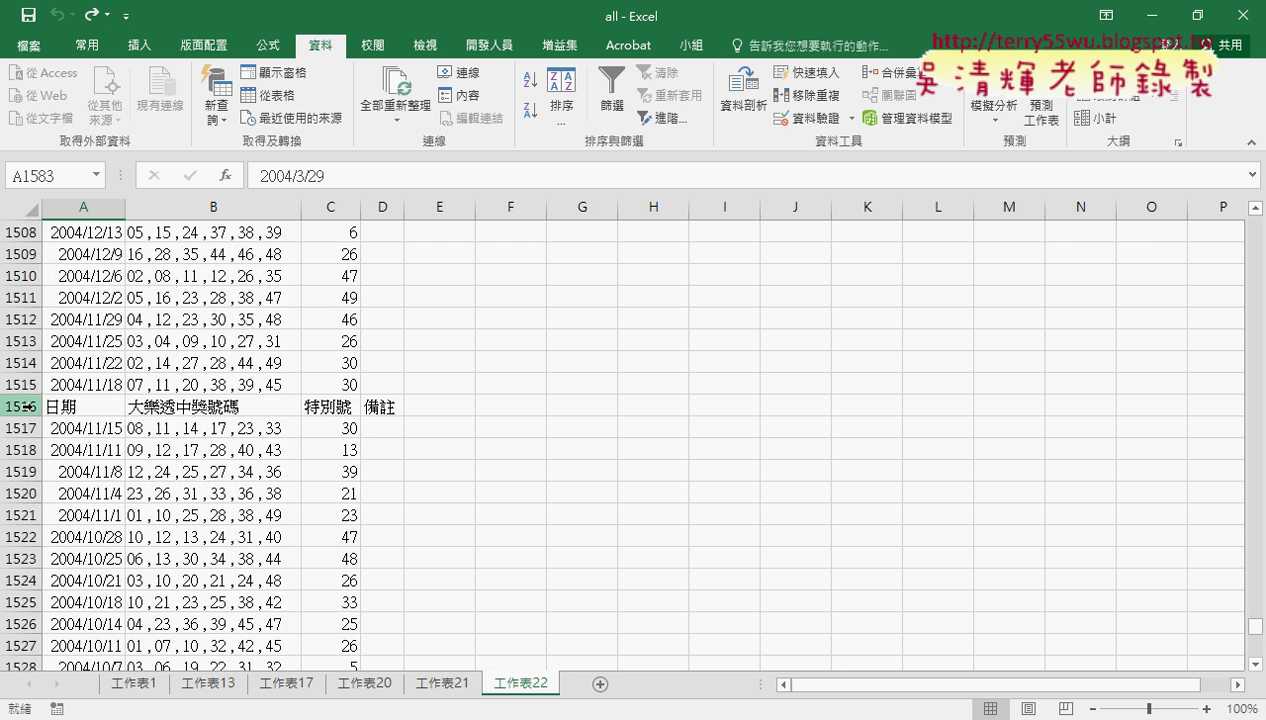
click(678, 690)
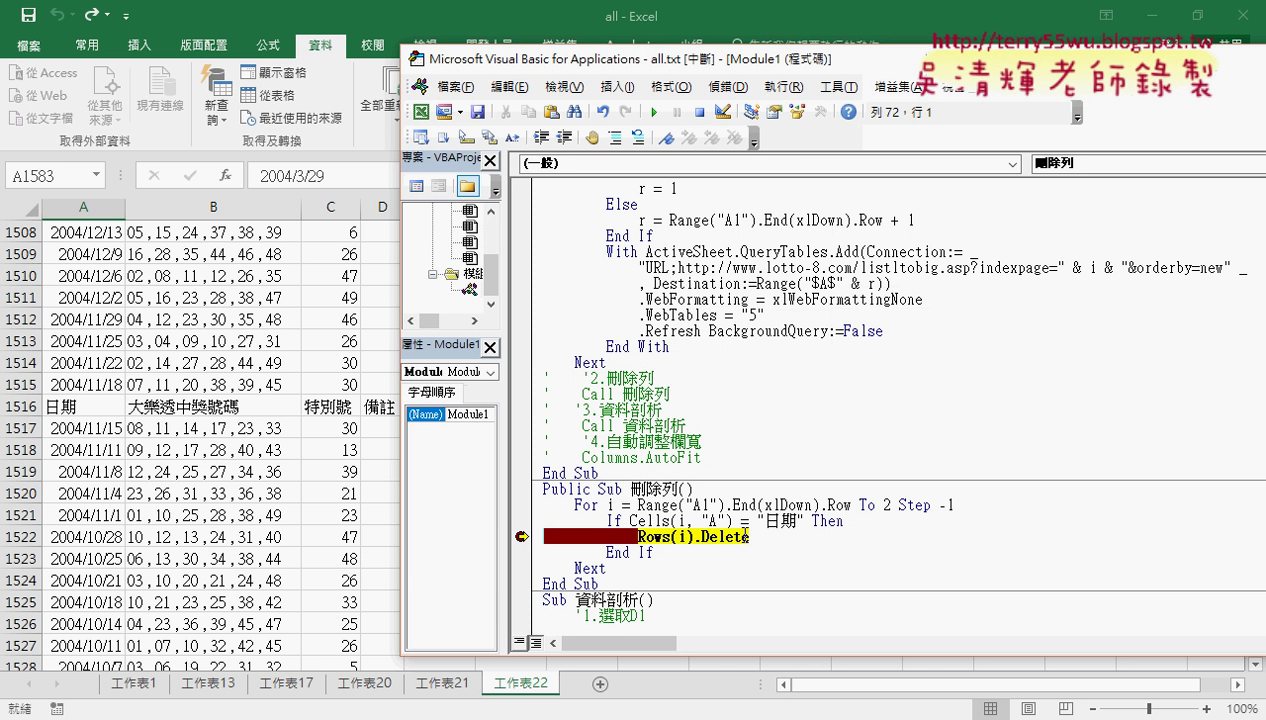
mouse_move(826, 500)
mouse_move(679, 535)
- Step through deleting header row 1516 and locate the next 日期 header on the sheet
key(F8)
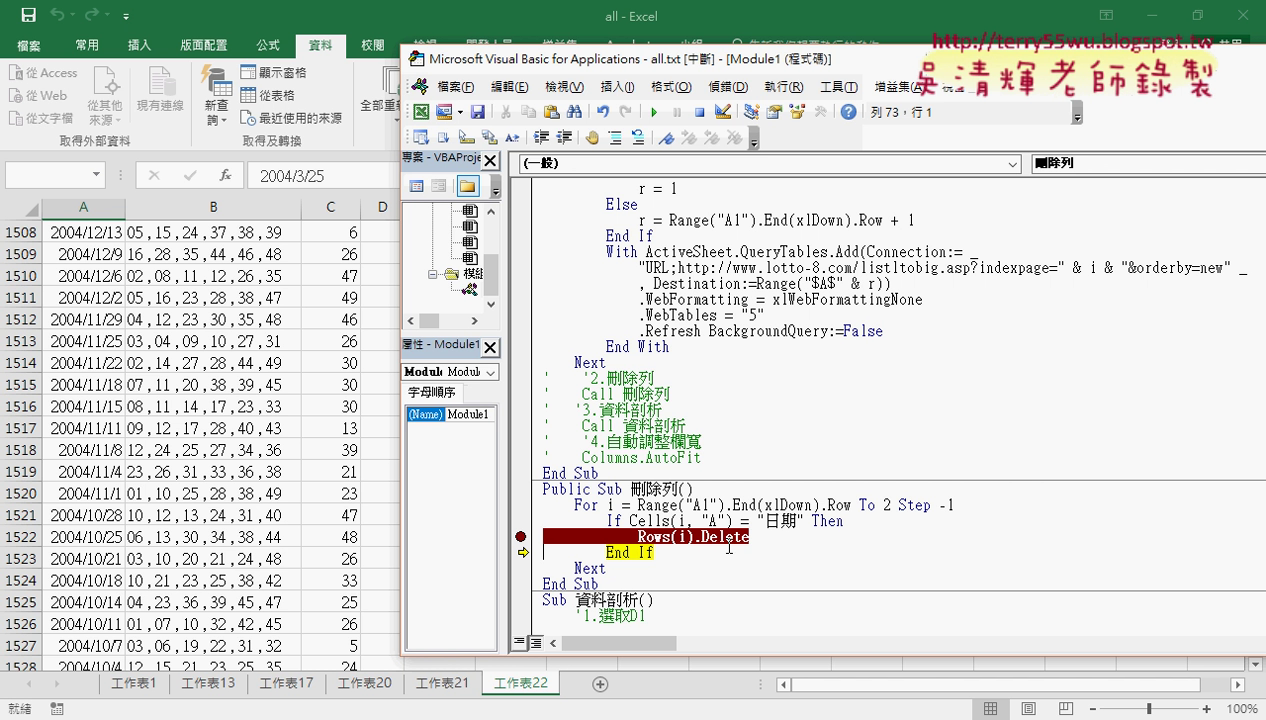
click(654, 112)
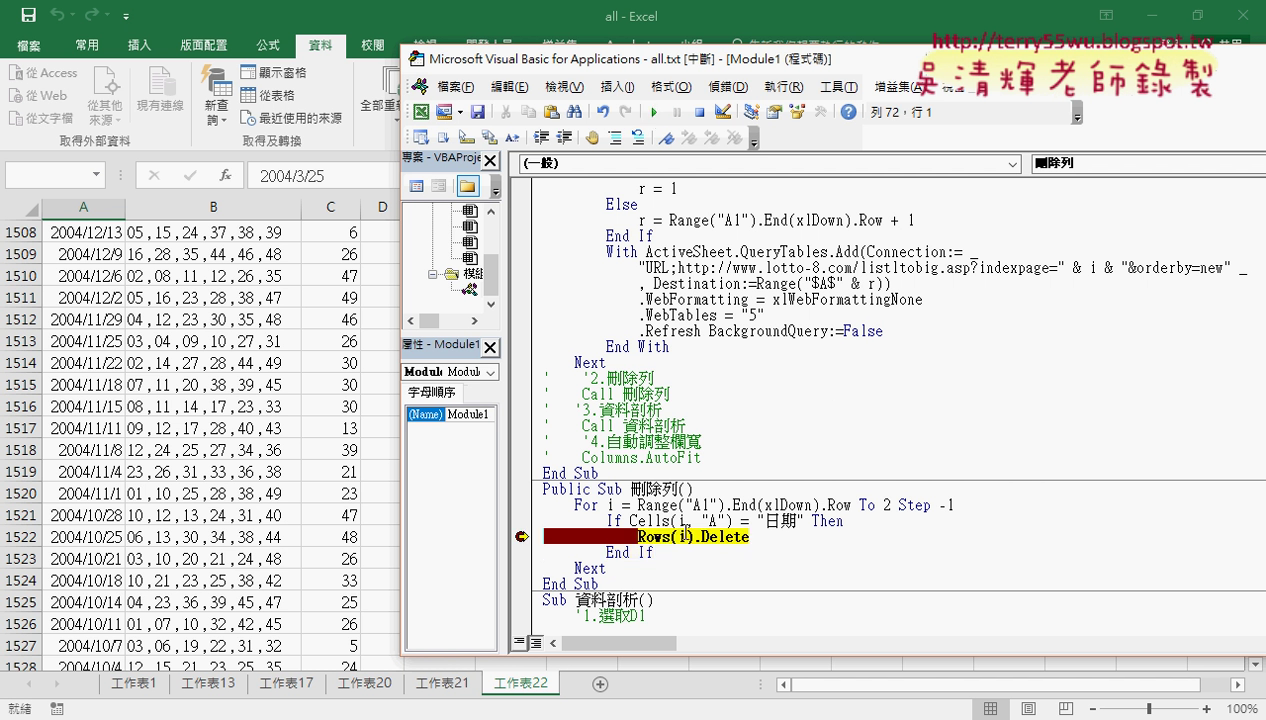
key(alt+F11)
scroll(168, 460, up, 4)
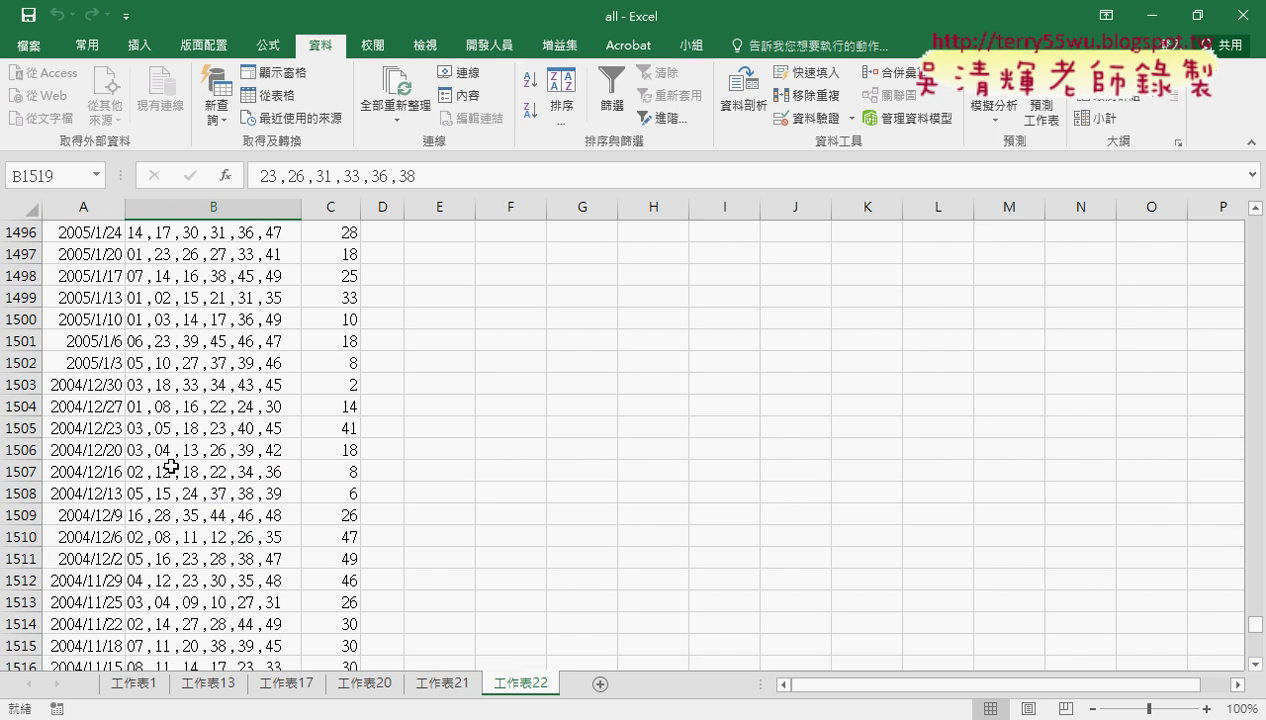
scroll(484, 345, up, 4)
scroll(484, 345, up, 10)
scroll(484, 345, up, 9)
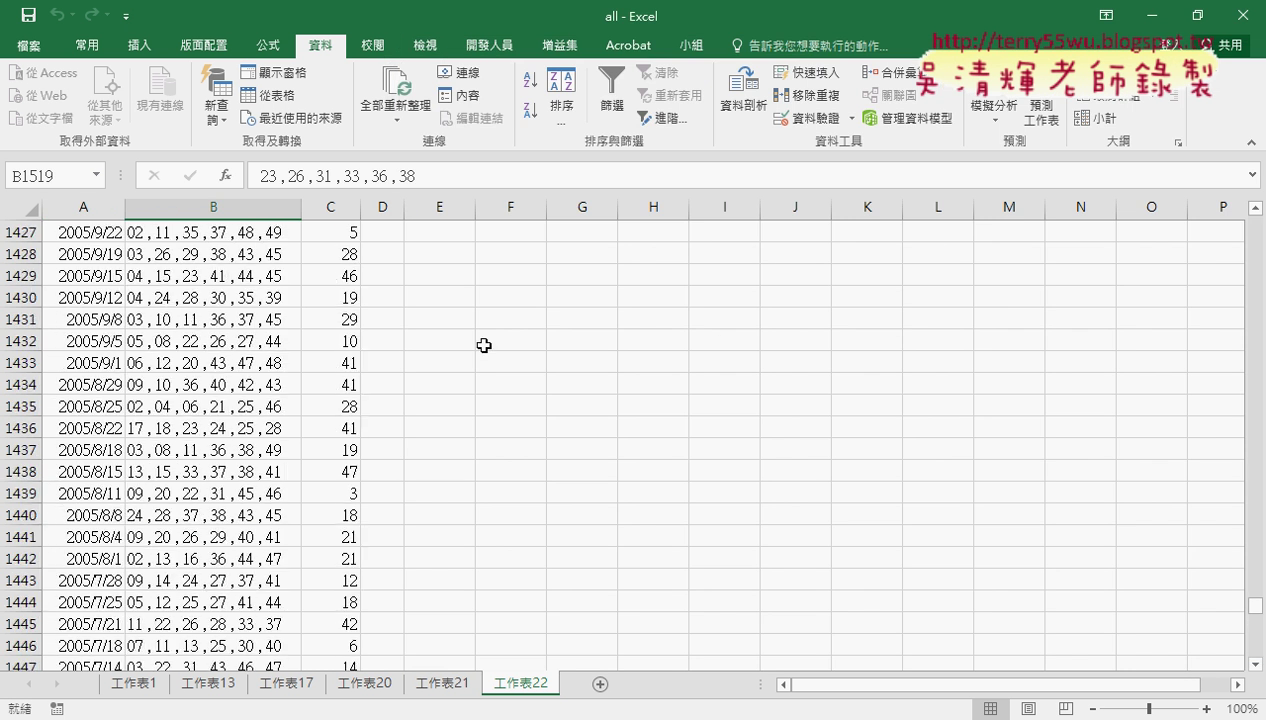
scroll(484, 345, up, 4)
scroll(484, 345, up, 1)
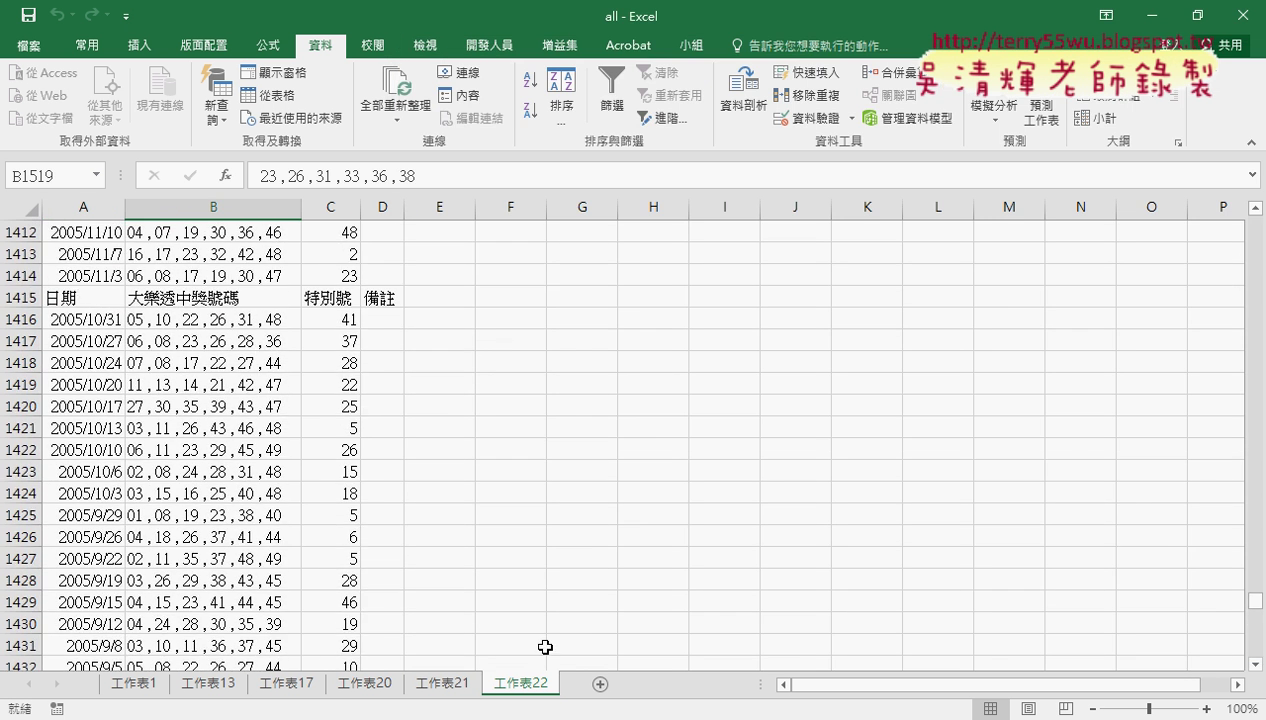
- Delete header row 1415, remove the breakpoint and run the routine to completion
click(655, 698)
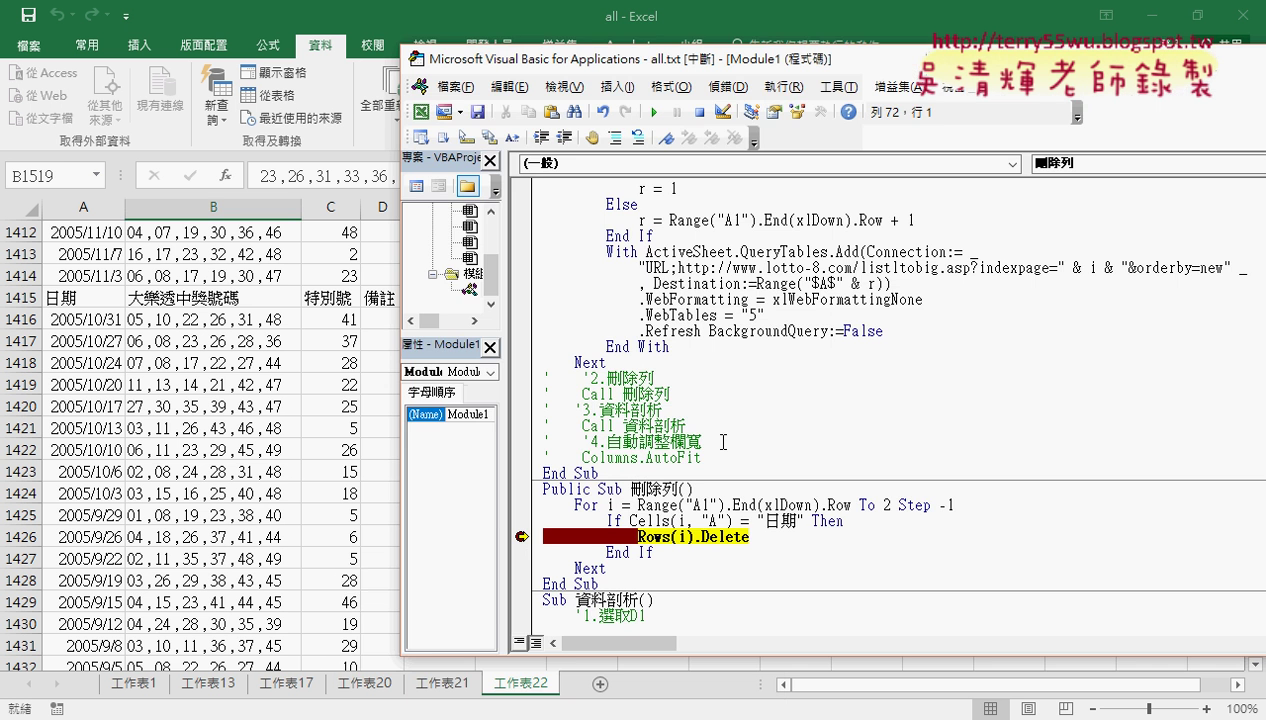
key(F8)
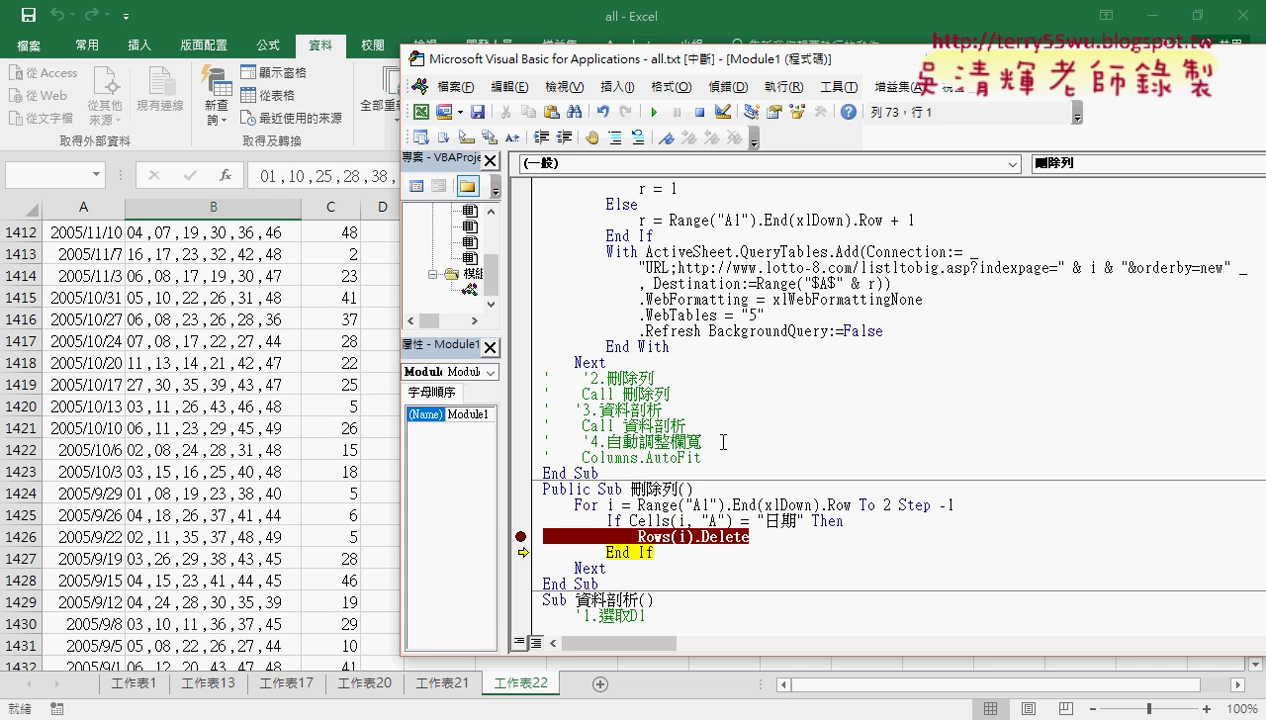
click(521, 536)
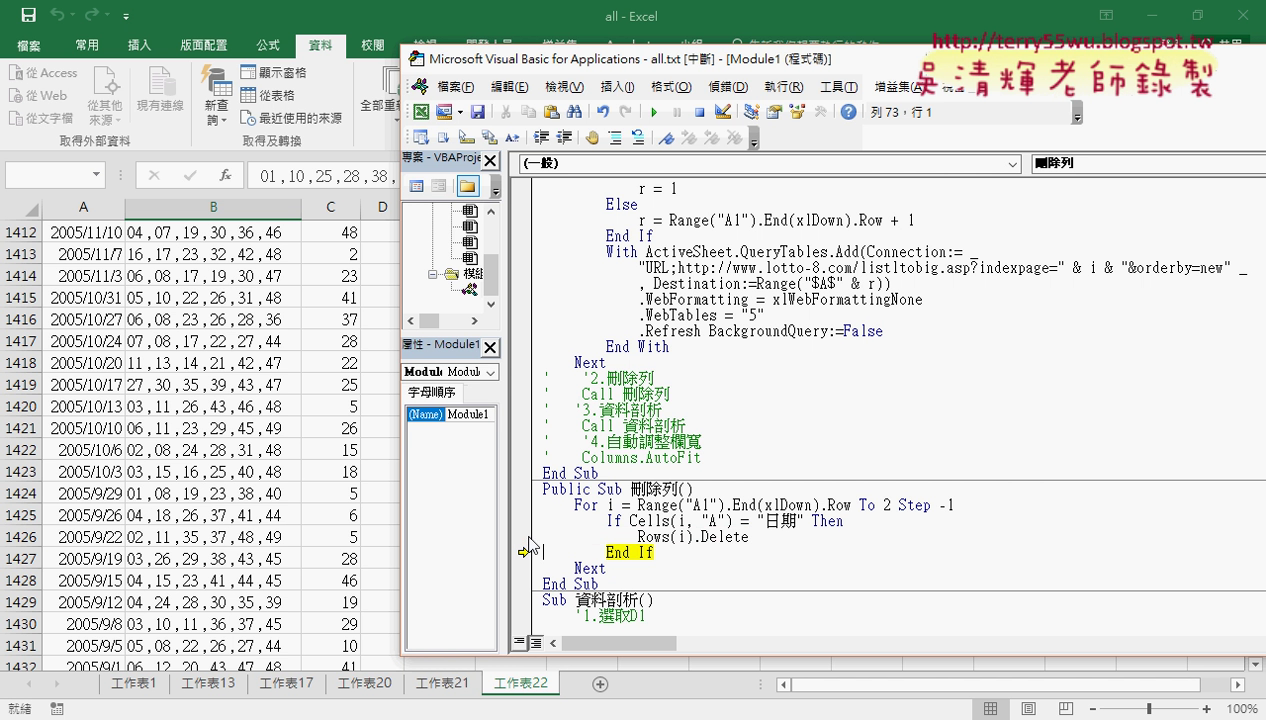
click(656, 112)
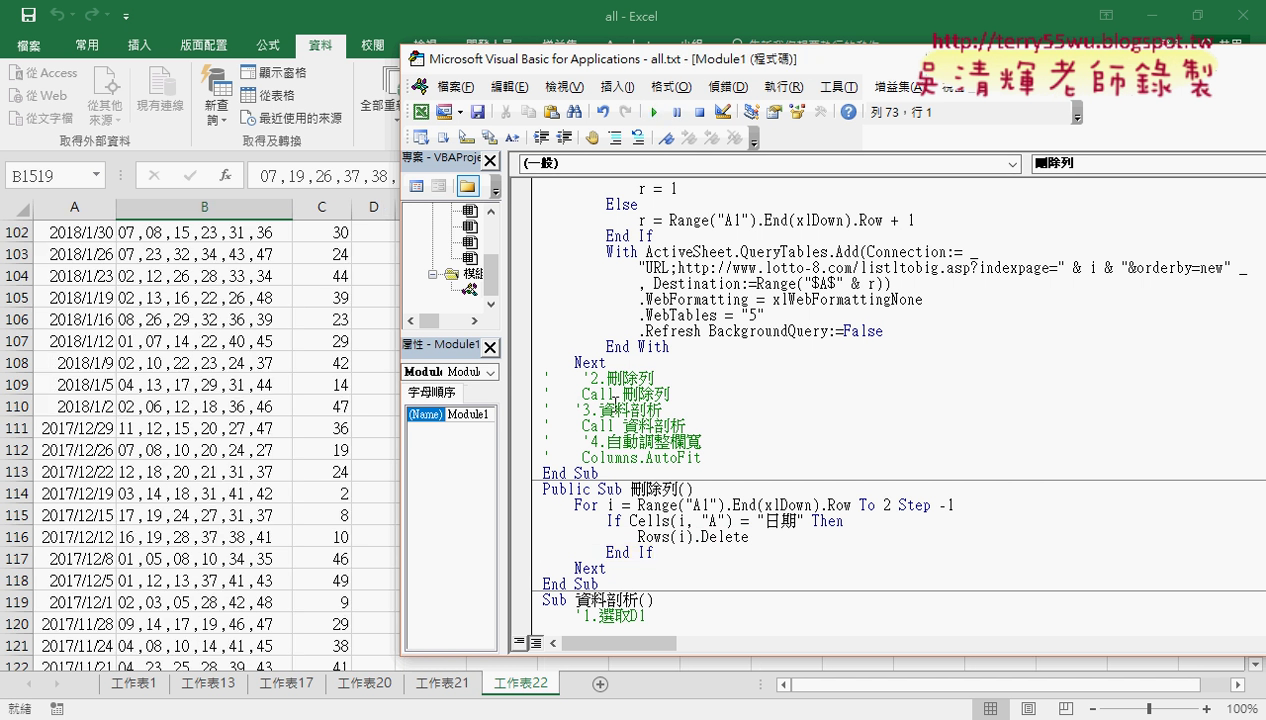
- Uncomment the Call 刪除列 line in the download macro and bring Excel back in front
scroll(626, 388, up, 2)
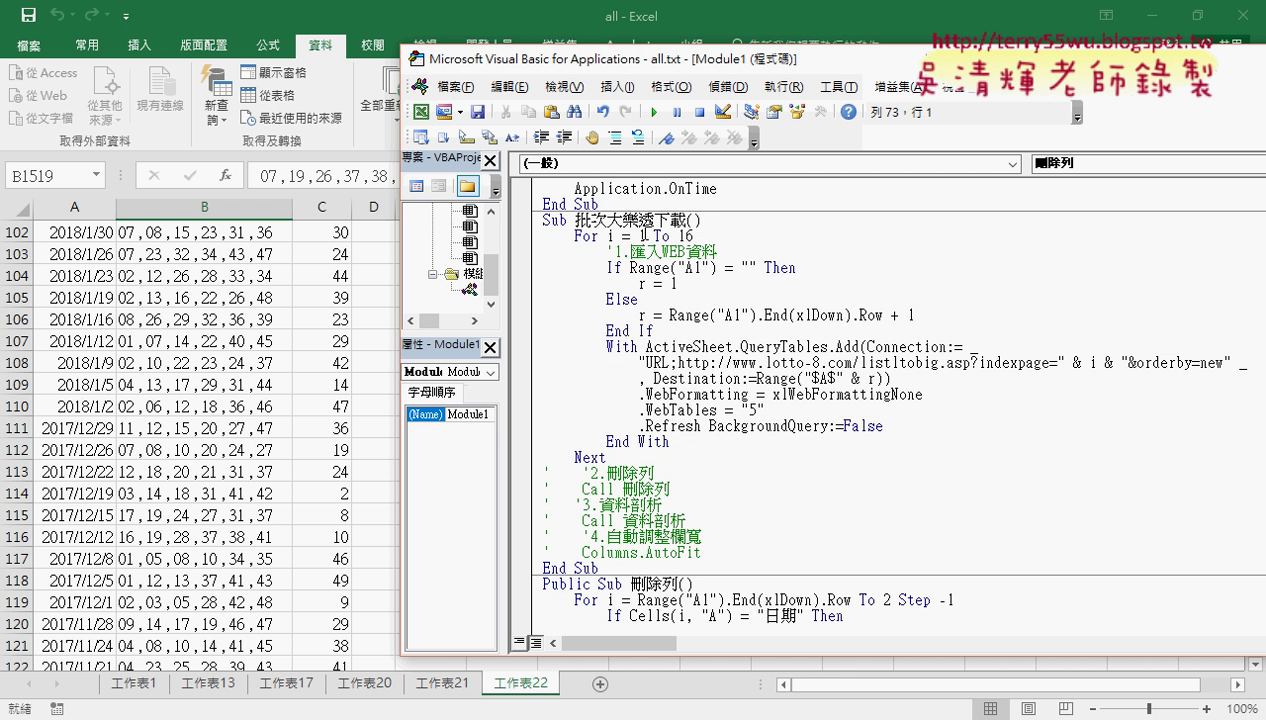
drag(551, 489, 543, 489)
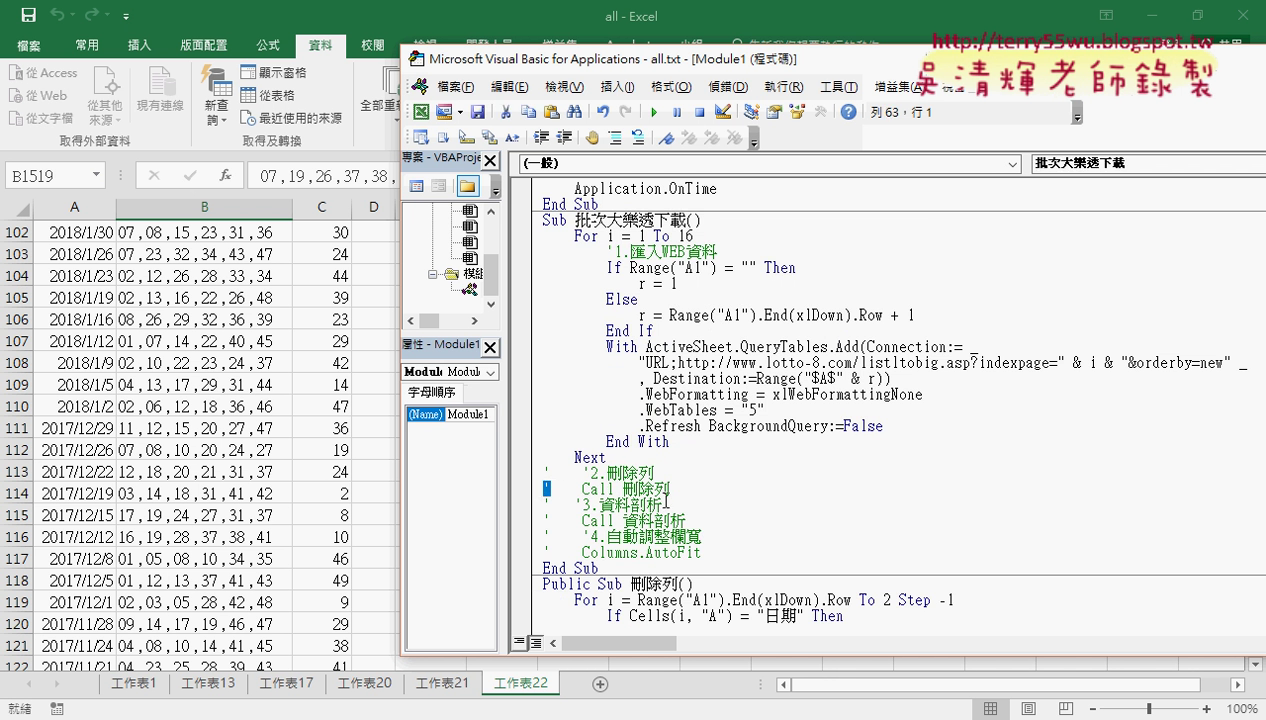
key(Delete)
key(Right)
key(Right)
key(Right)
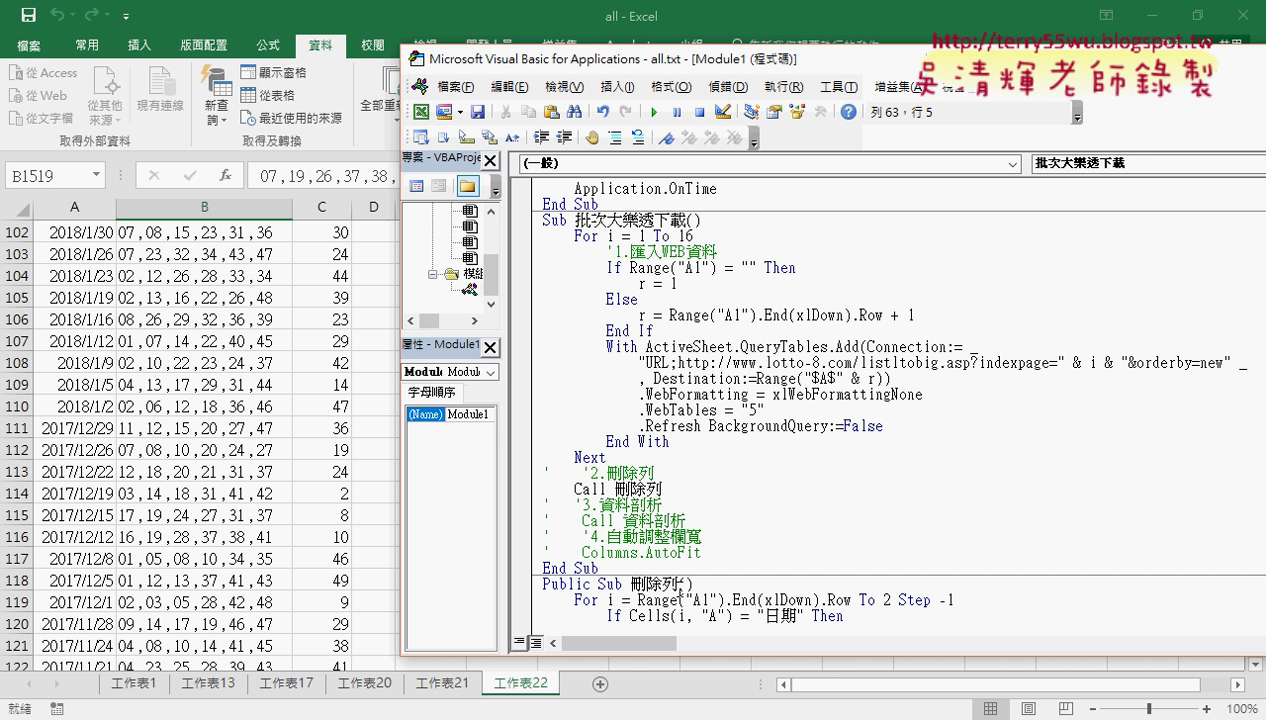
double_click(641, 585)
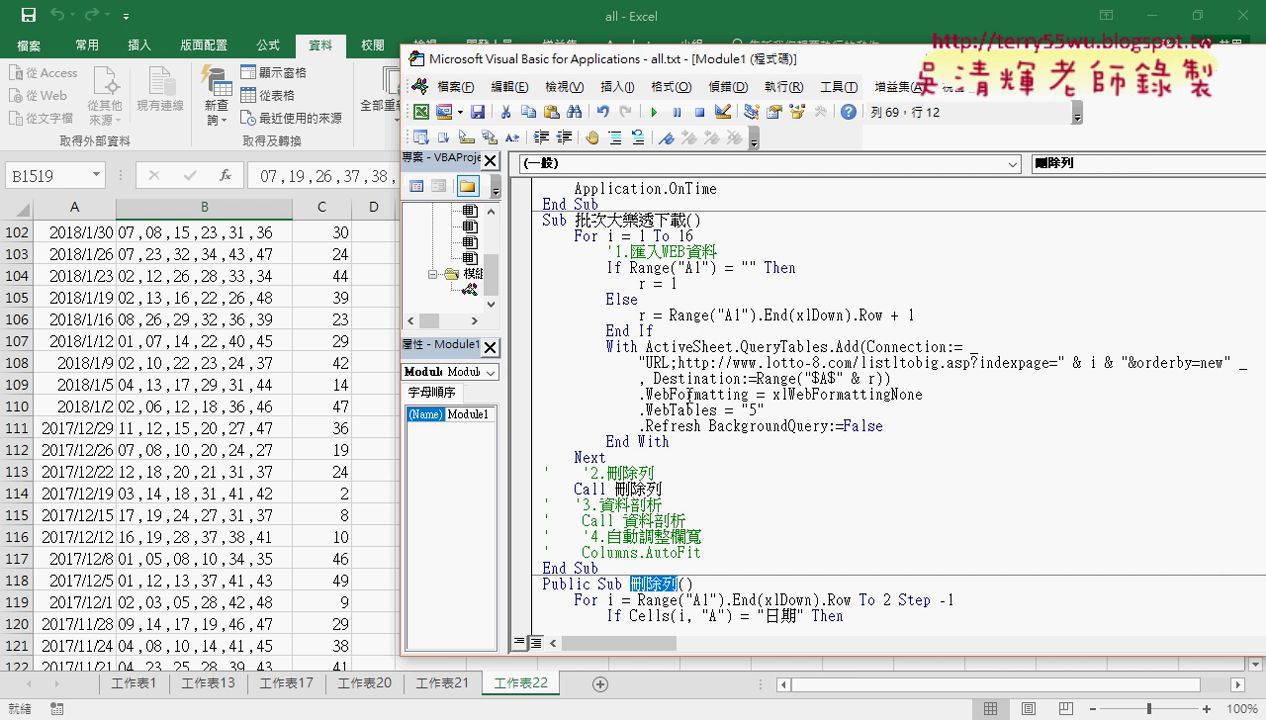
drag(670, 491, 575, 494)
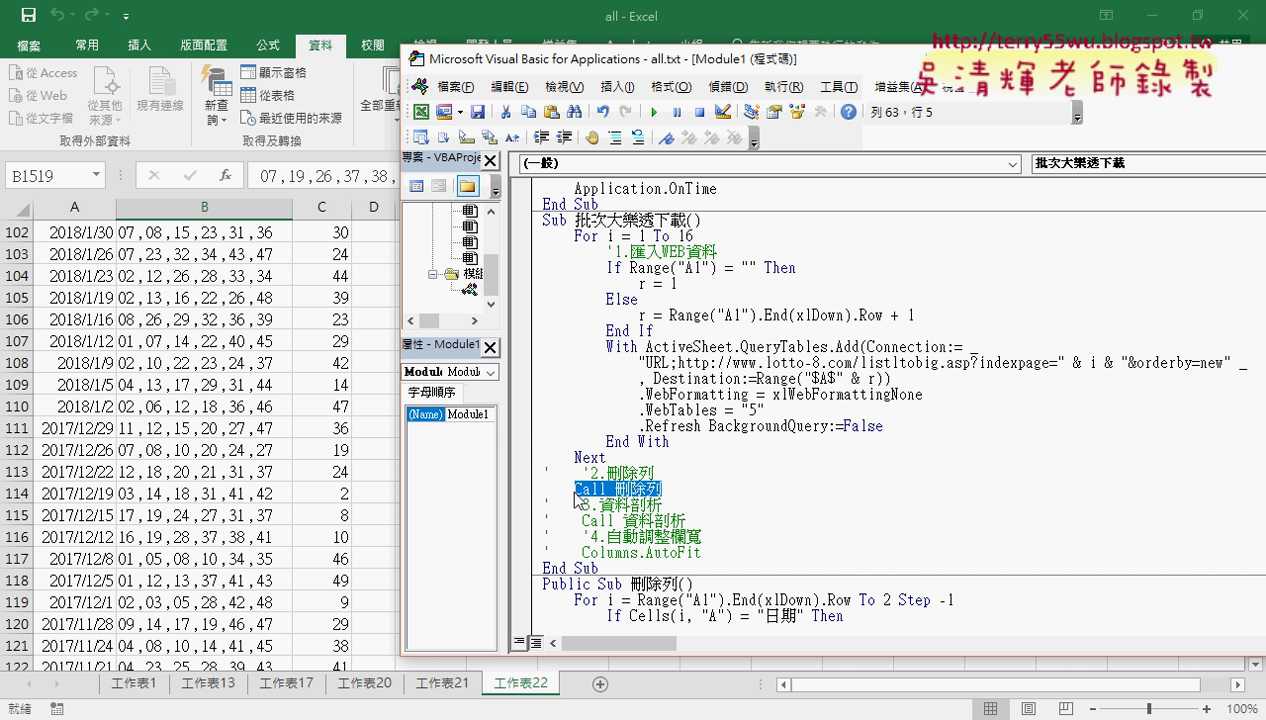
click(180, 371)
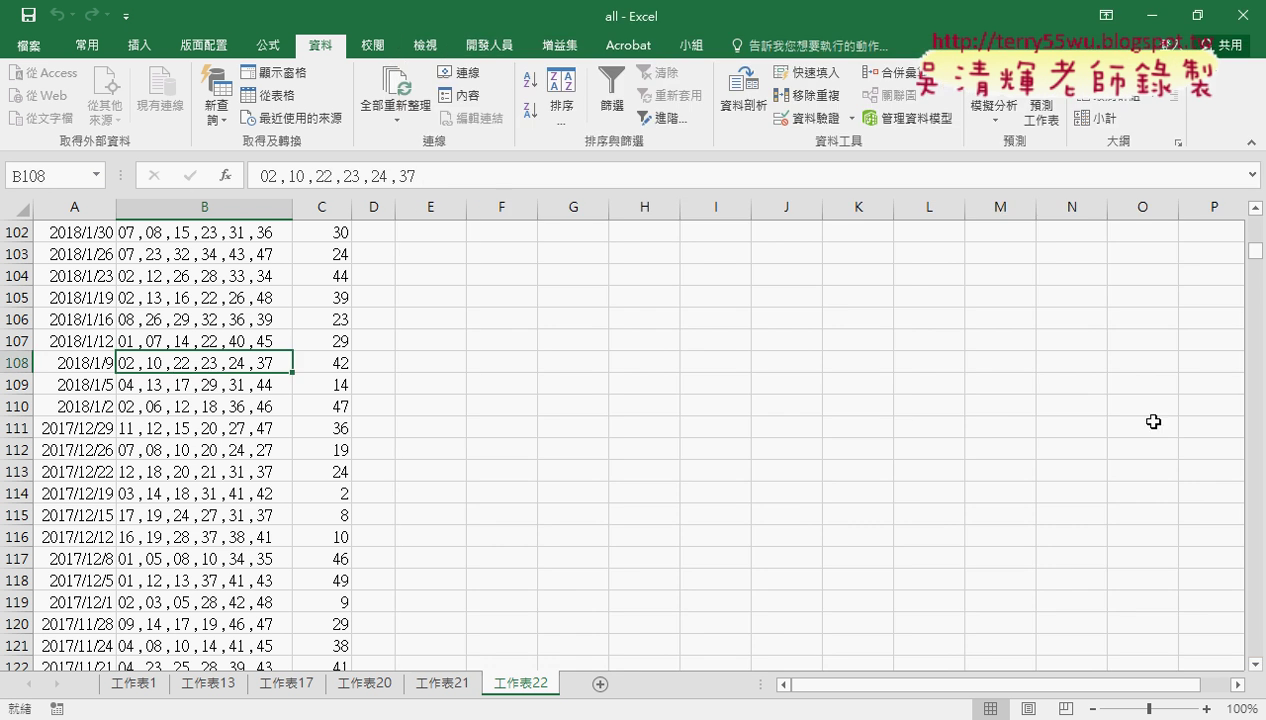
- Scroll back to row 1, select the 備註 header cell D1, and switch to Google Docs
drag(1257, 250, 1257, 226)
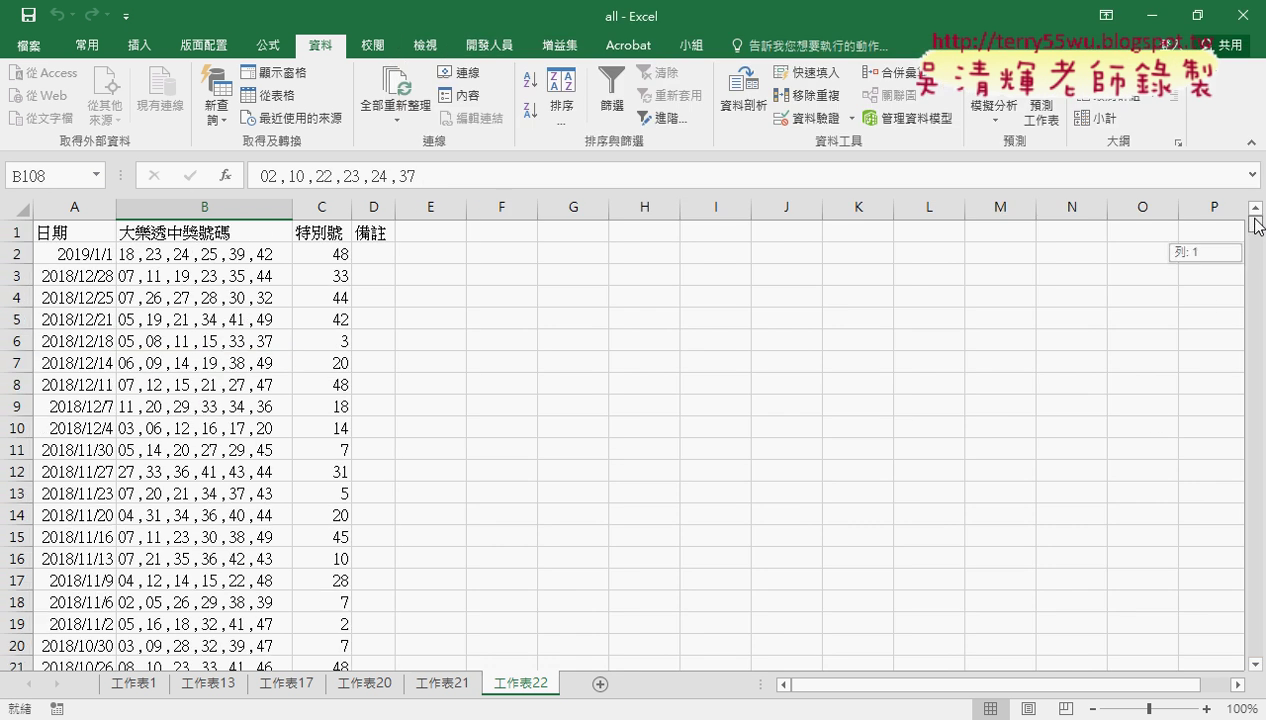
click(370, 233)
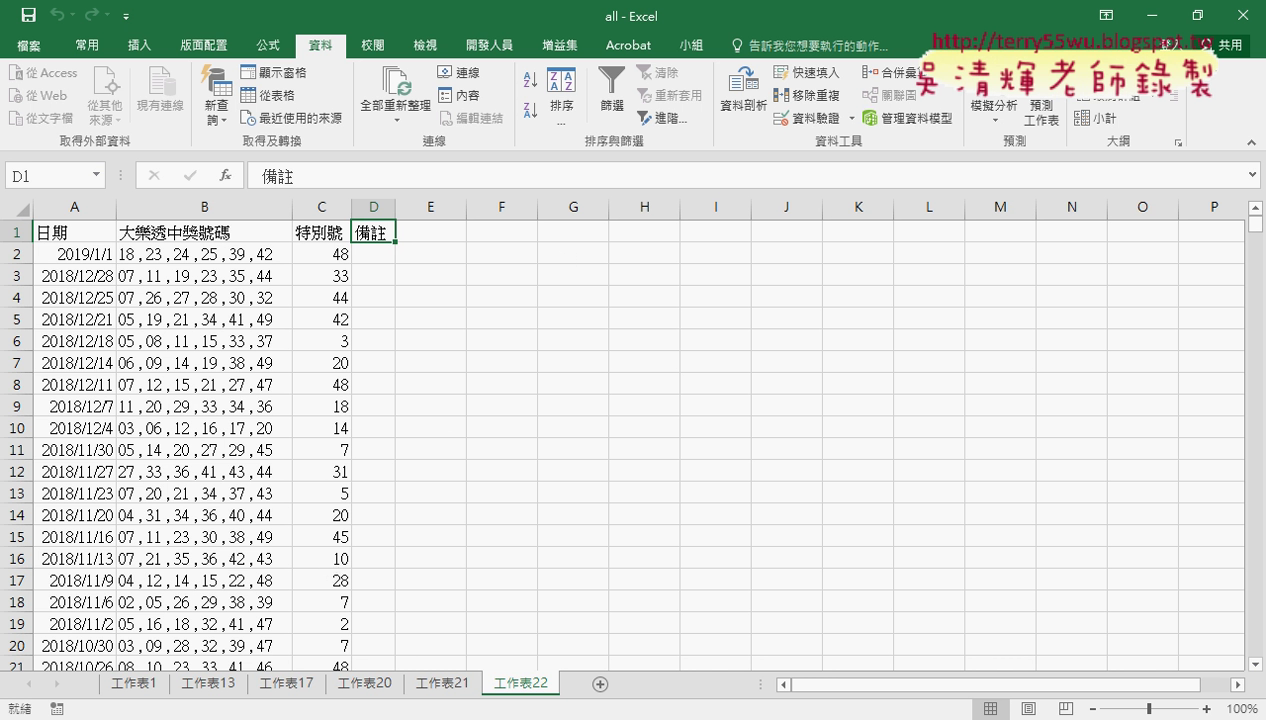
key(alt+Tab)
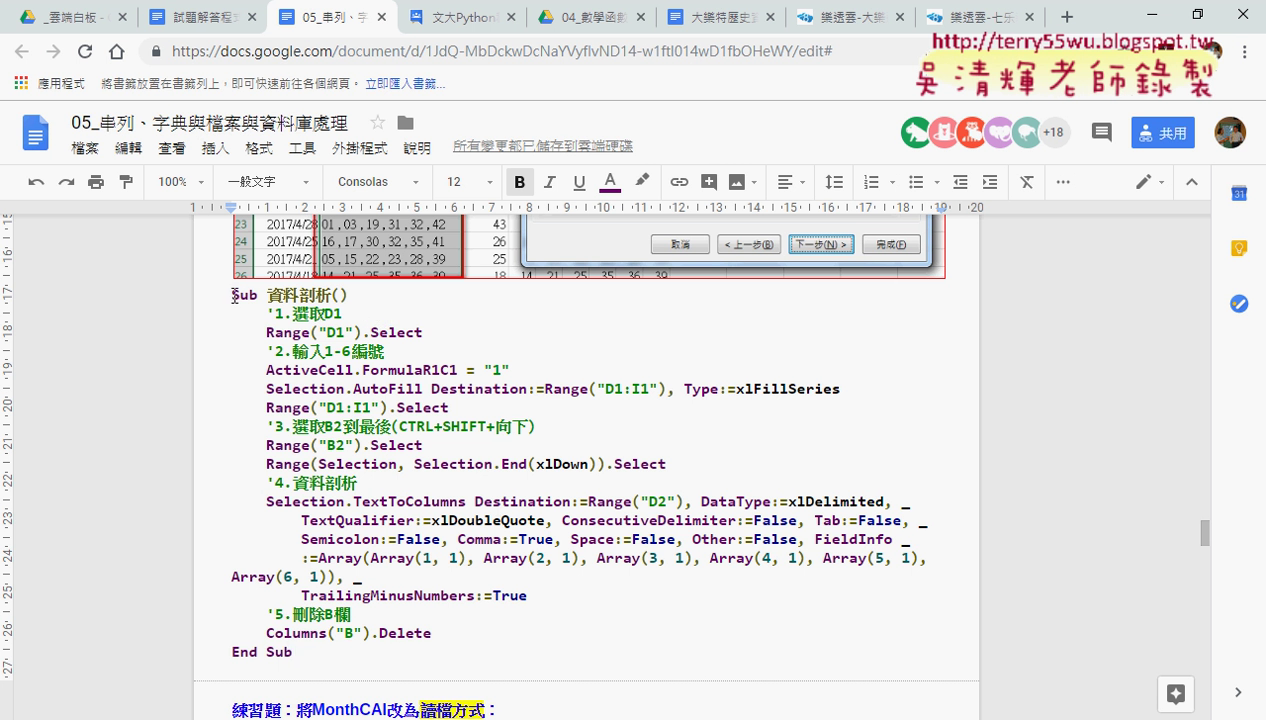
- Highlight the 1-6編號 column-numbering comment, then return to the 'all - Excel' workbook
mouse_move(231, 295)
mouse_down()
mouse_move(356, 295)
mouse_move(321, 314)
mouse_move(392, 351)
mouse_up()
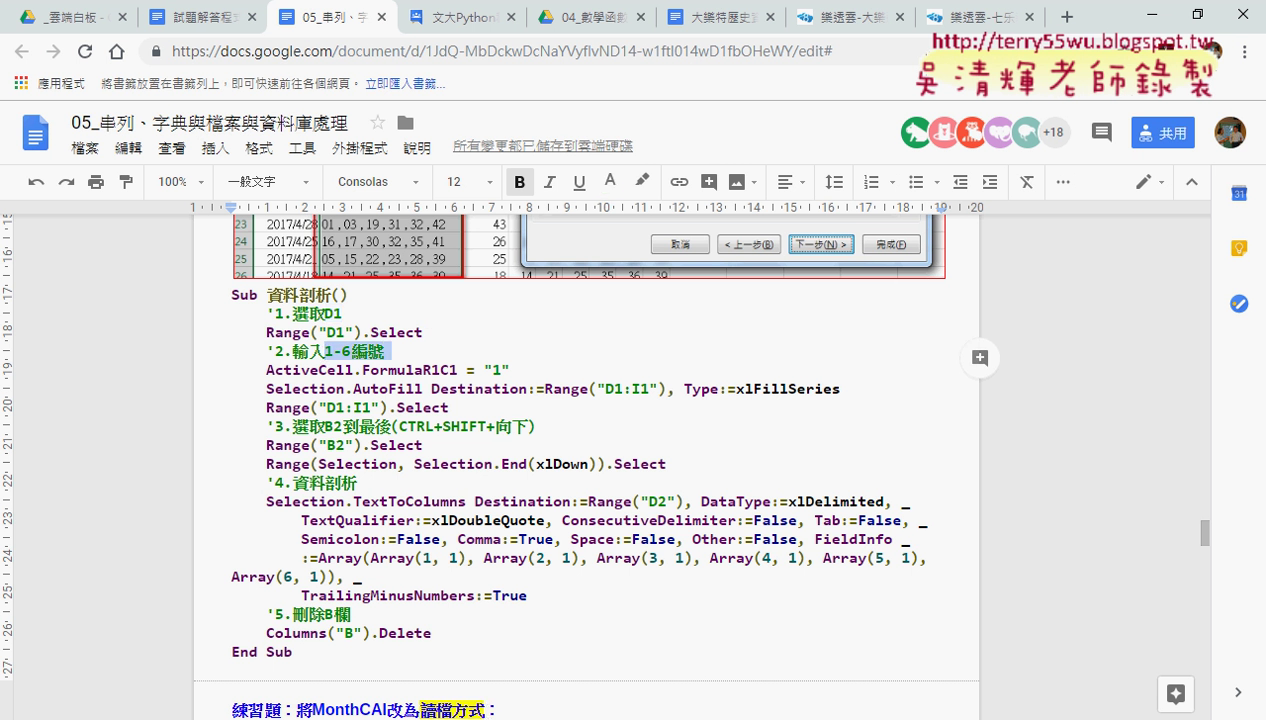
click(555, 719)
click(478, 667)
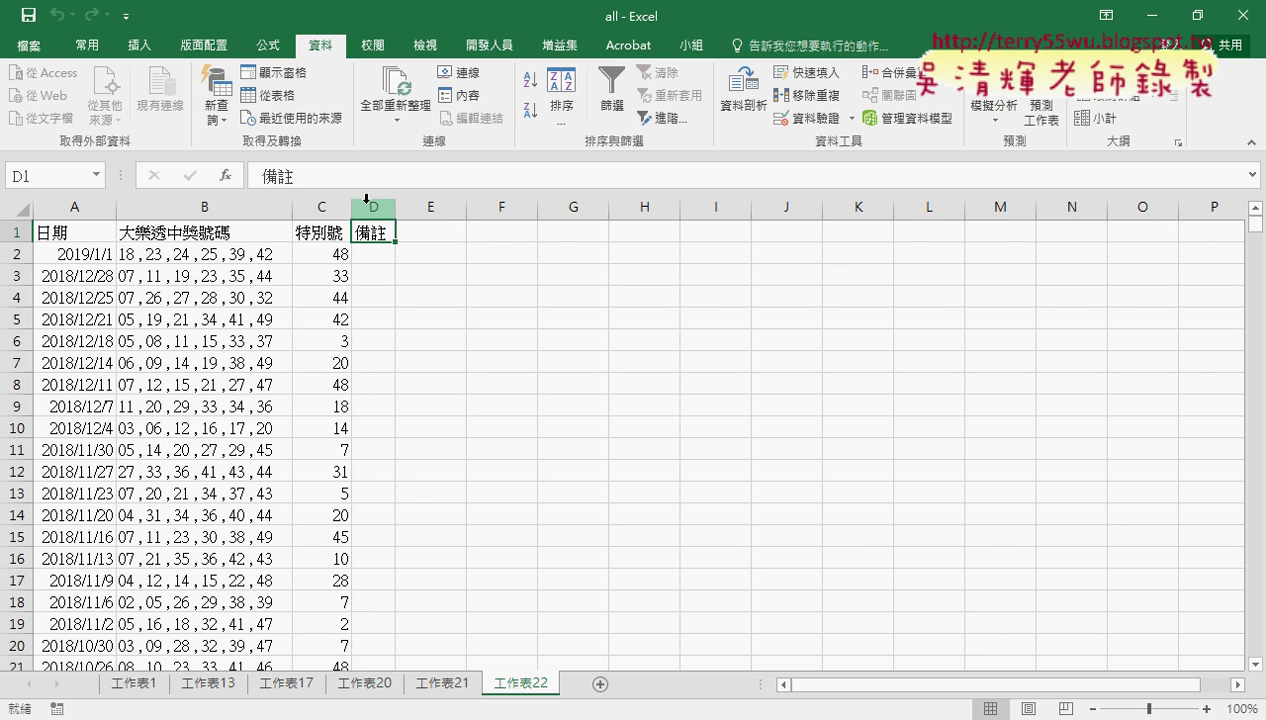
- Fill D1:I1 with the series 1 to 6, select B2, and return to the Docs code
click(540, 360)
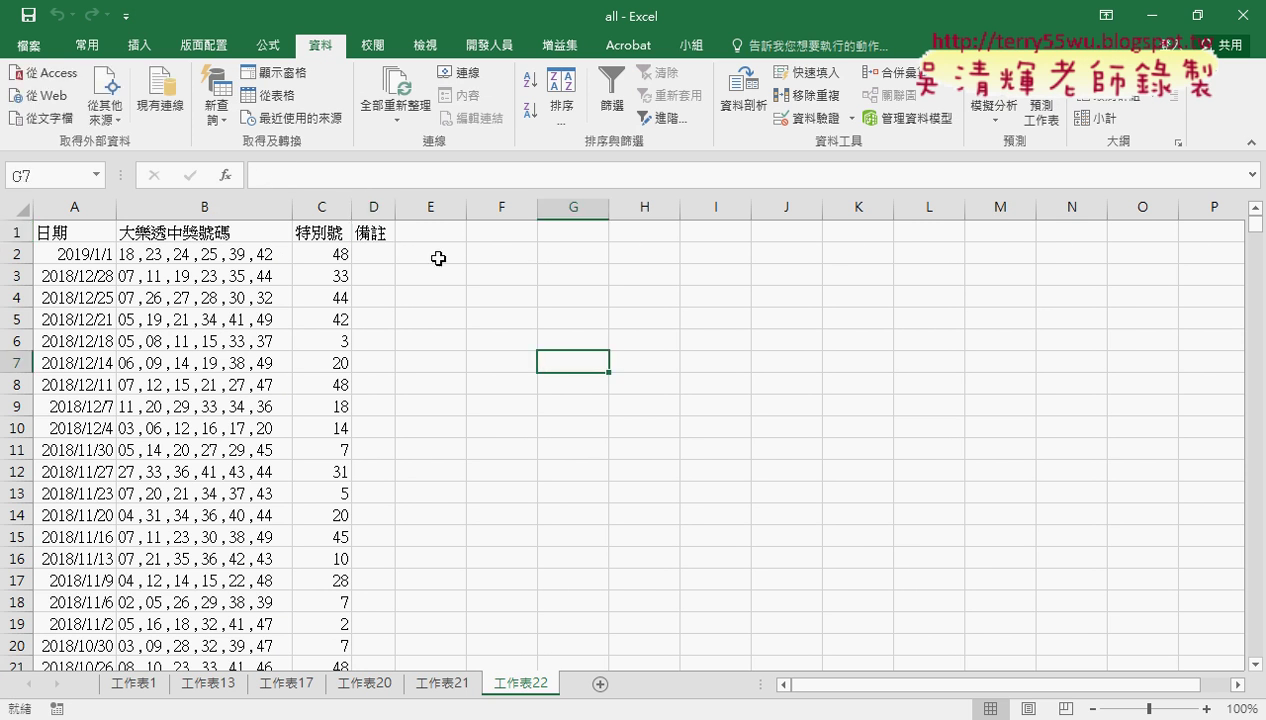
click(377, 232)
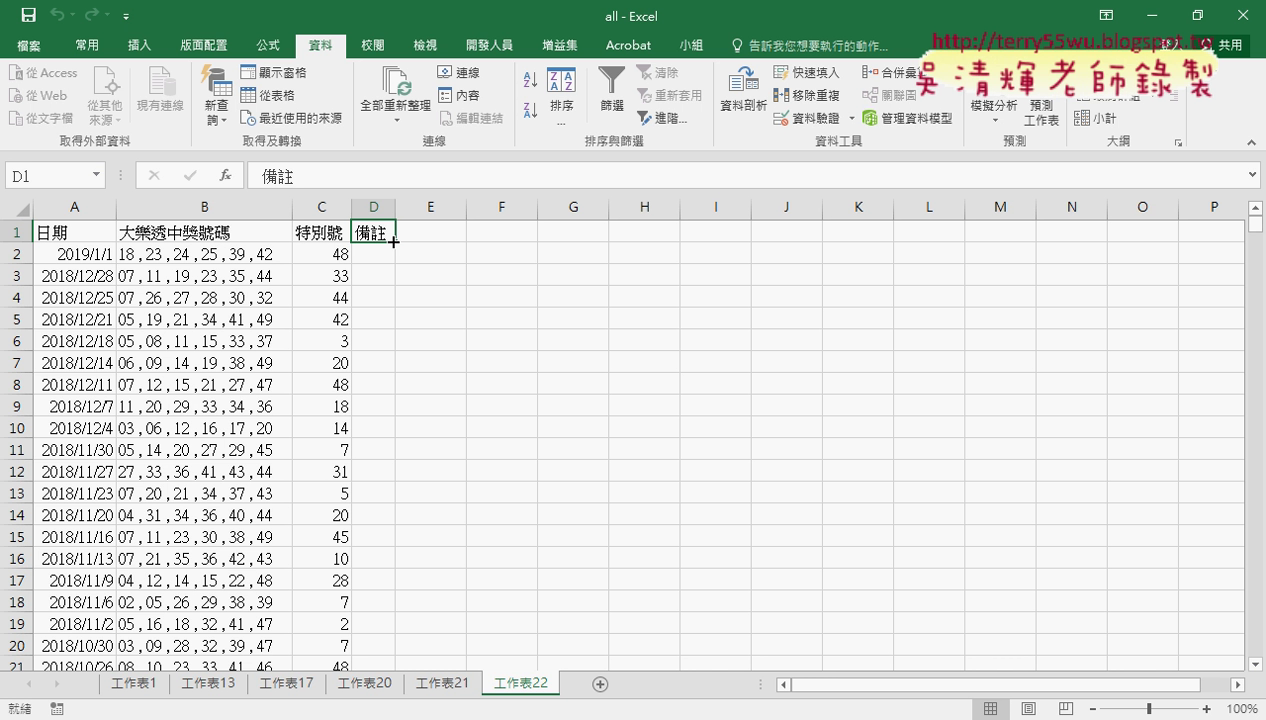
text(1)
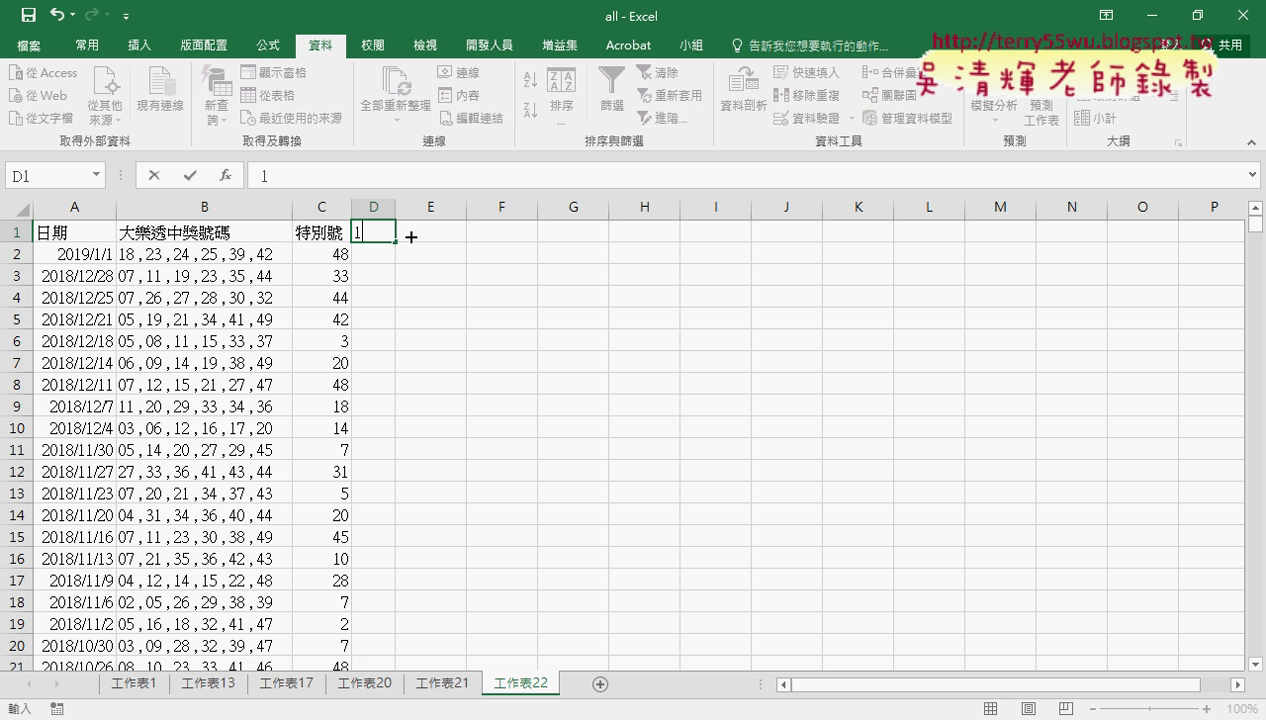
drag(395, 245, 780, 243)
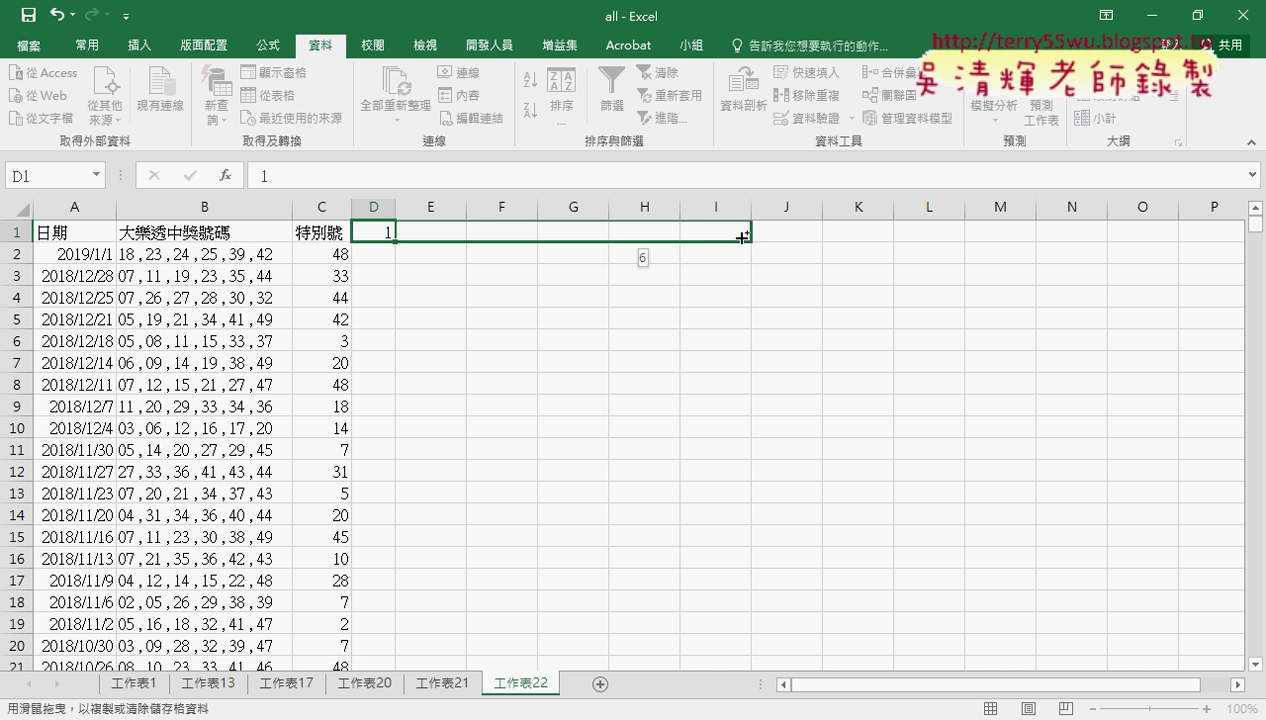
drag(780, 243, 745, 236)
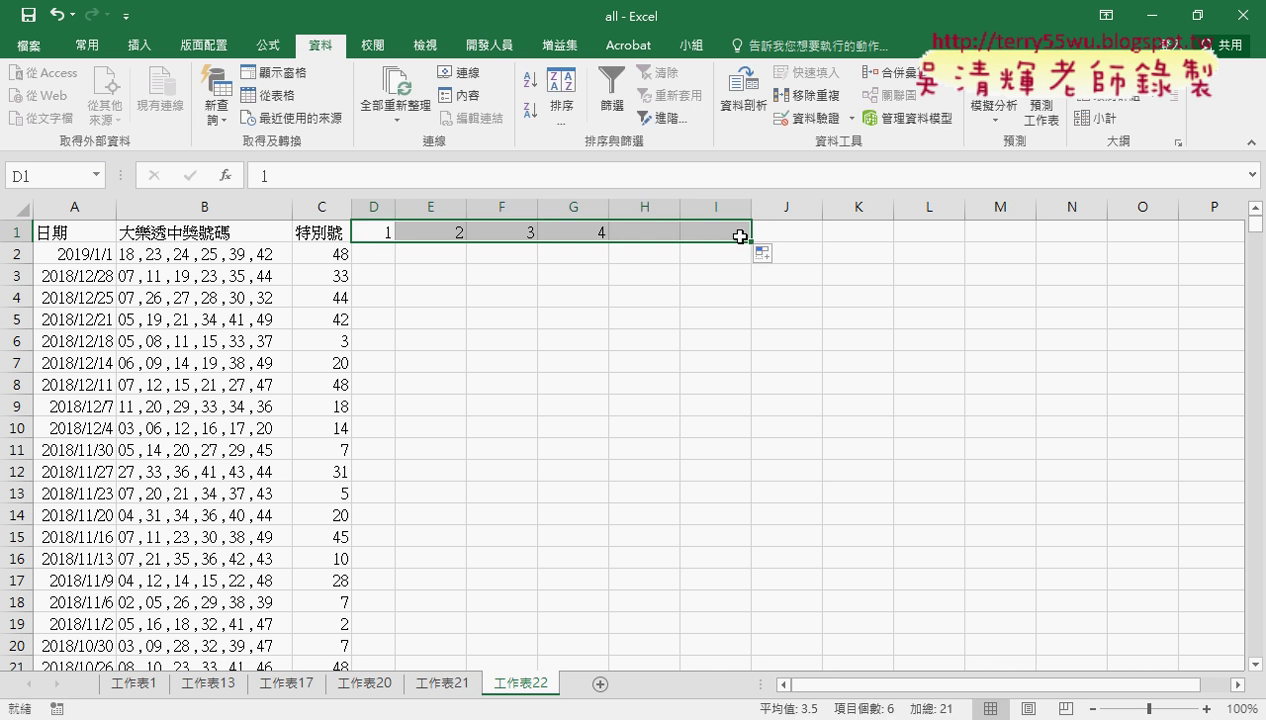
click(218, 251)
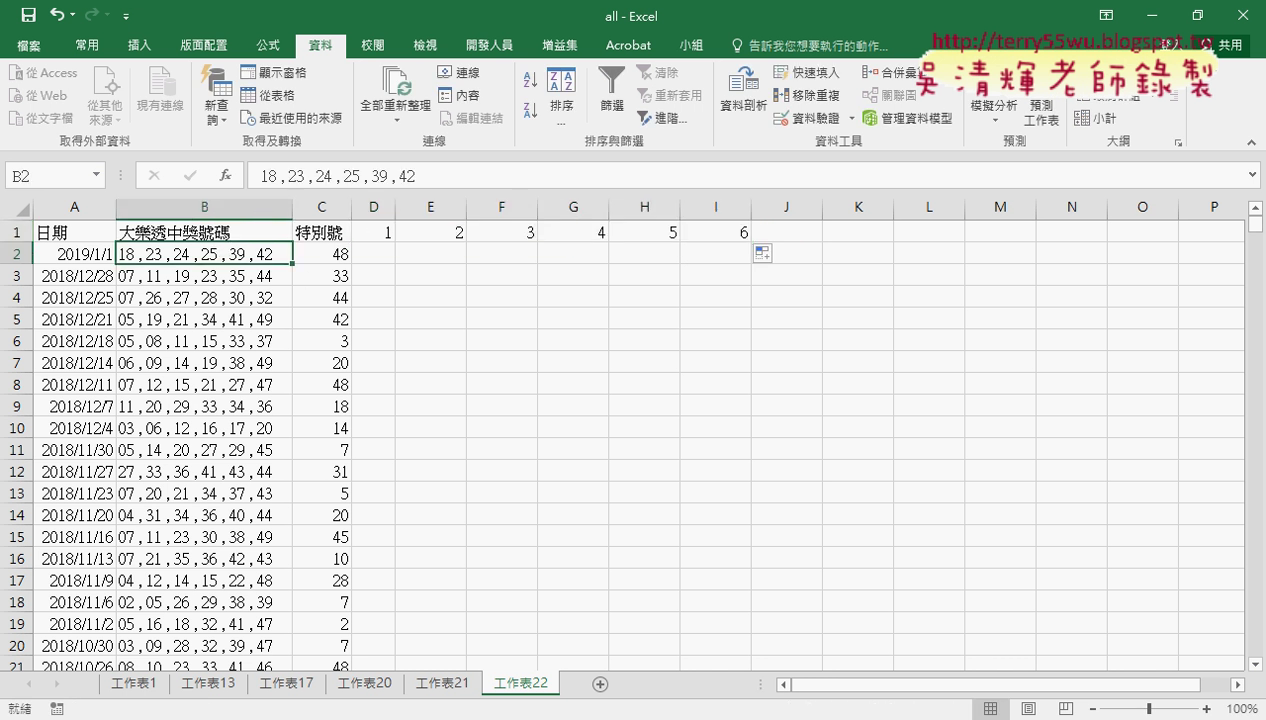
click(1150, 15)
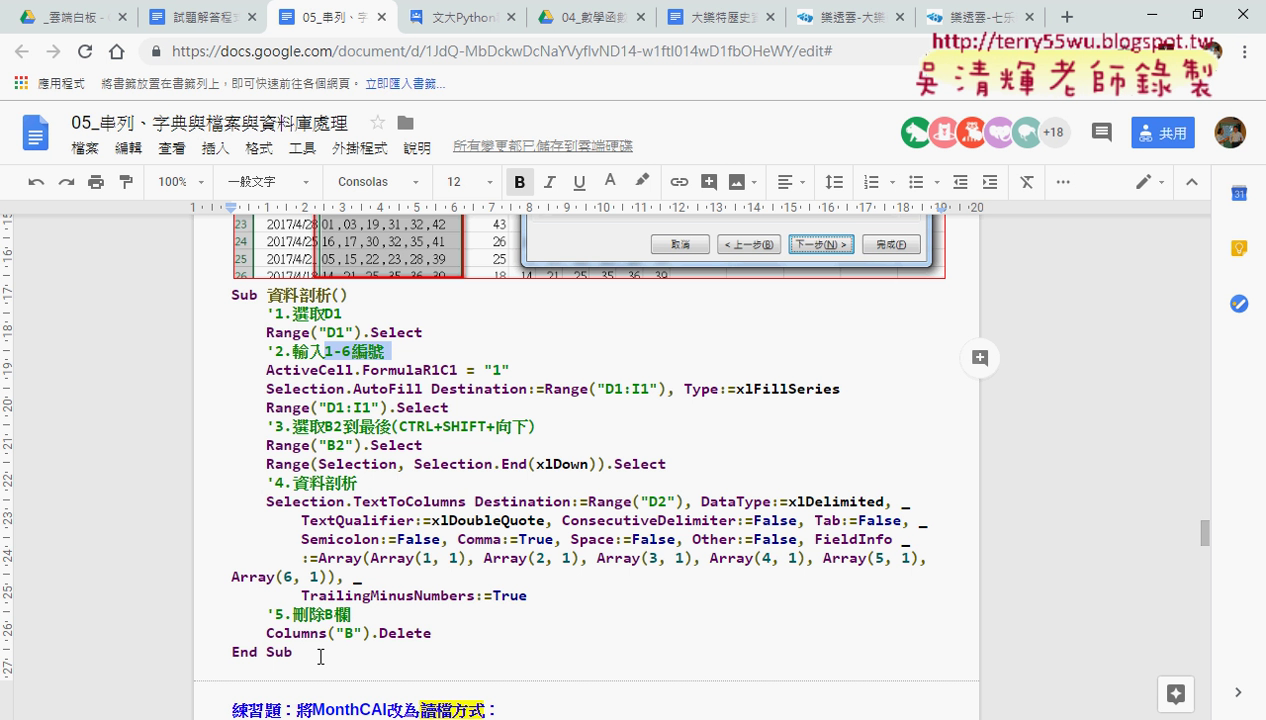
- Paste the Sub 資料剖析 procedure from Google Docs into Module1 below 刪除列
mouse_move(317, 650)
mouse_down()
mouse_move(209, 327)
mouse_move(218, 295)
mouse_up()
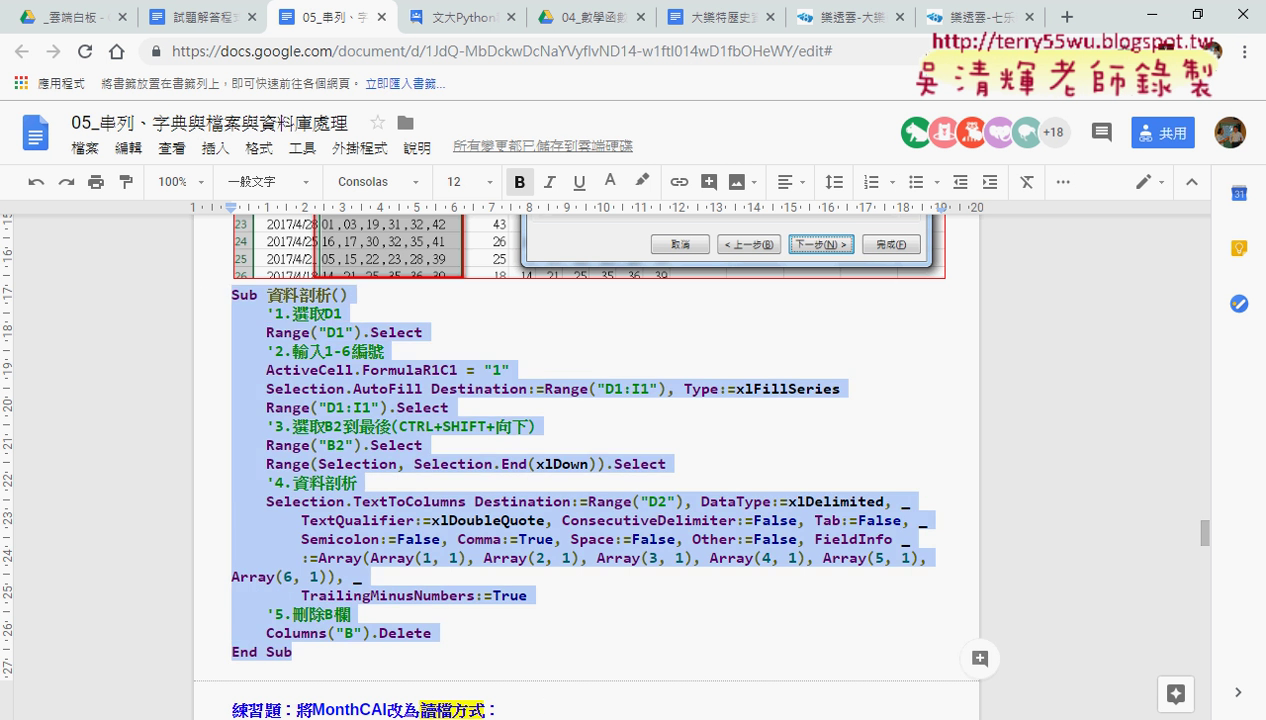
click(648, 658)
key(ctrl+v)
scroll(636, 540, down, 3)
scroll(636, 540, down, 2)
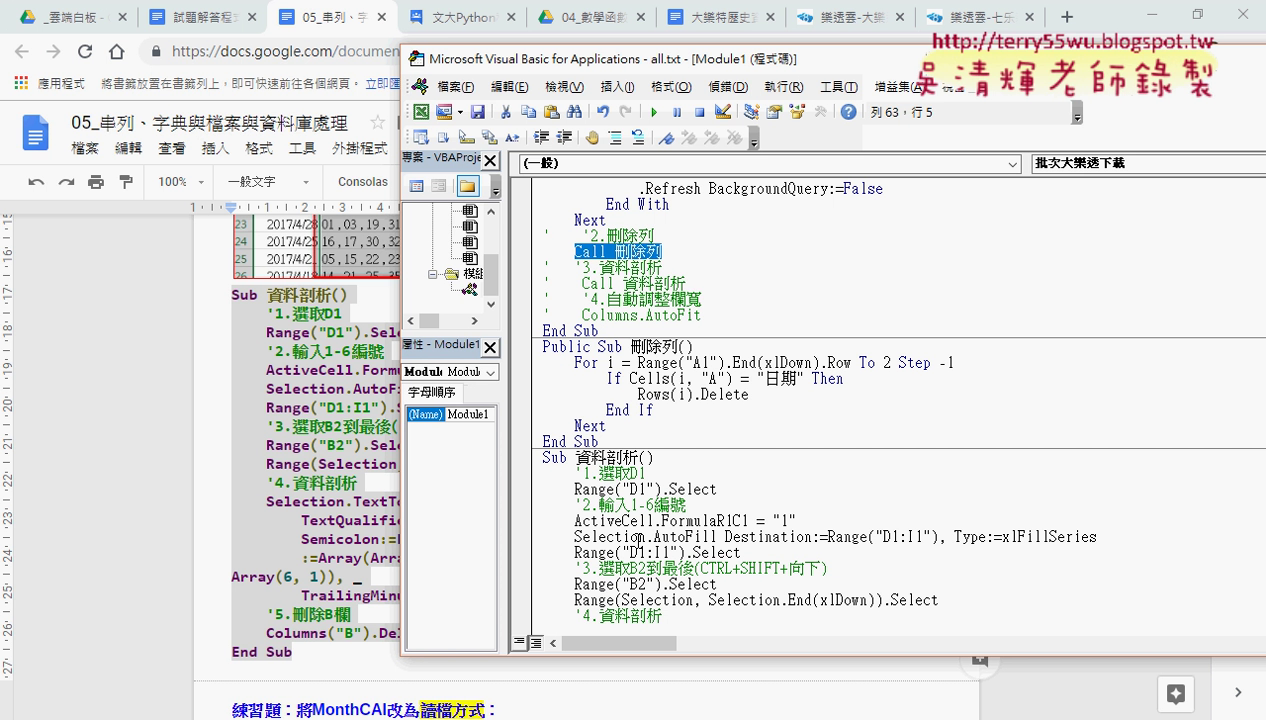
- Remove the comment marks before Call 資料剖析 and Columns.AutoFit
scroll(636, 540, down, 2)
scroll(636, 540, up, 2)
drag(552, 284, 543, 284)
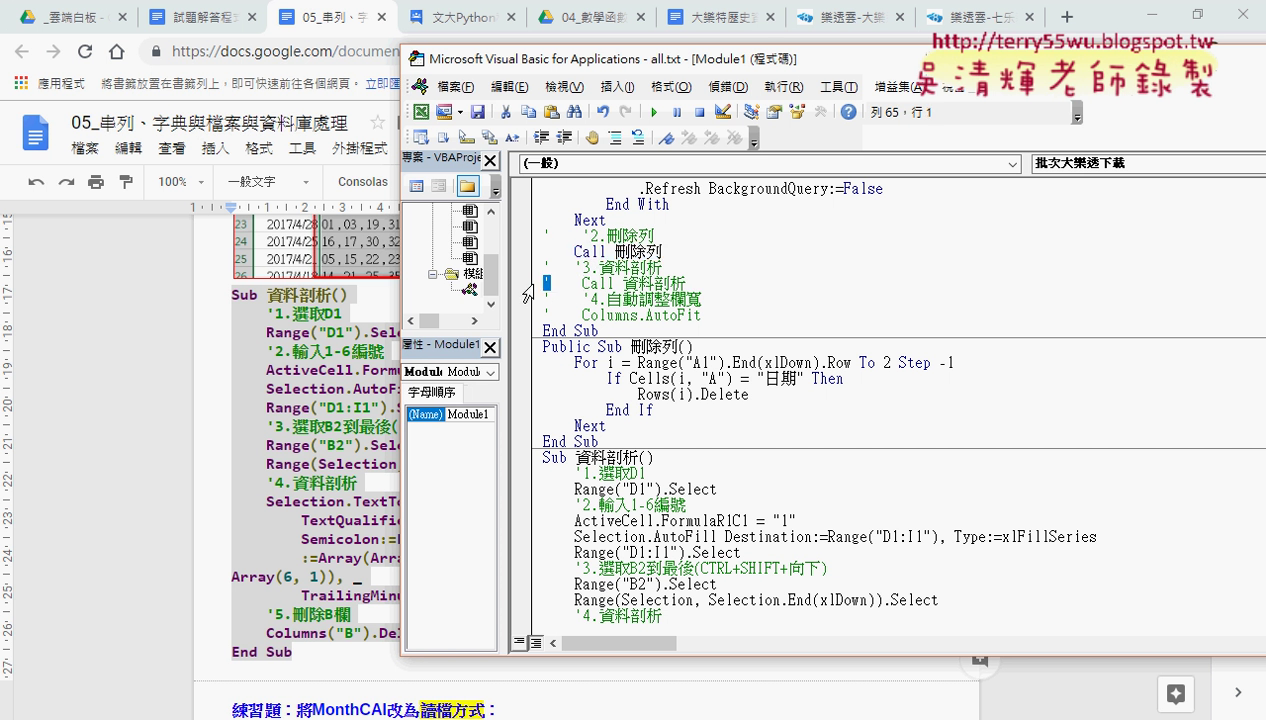
key(Delete)
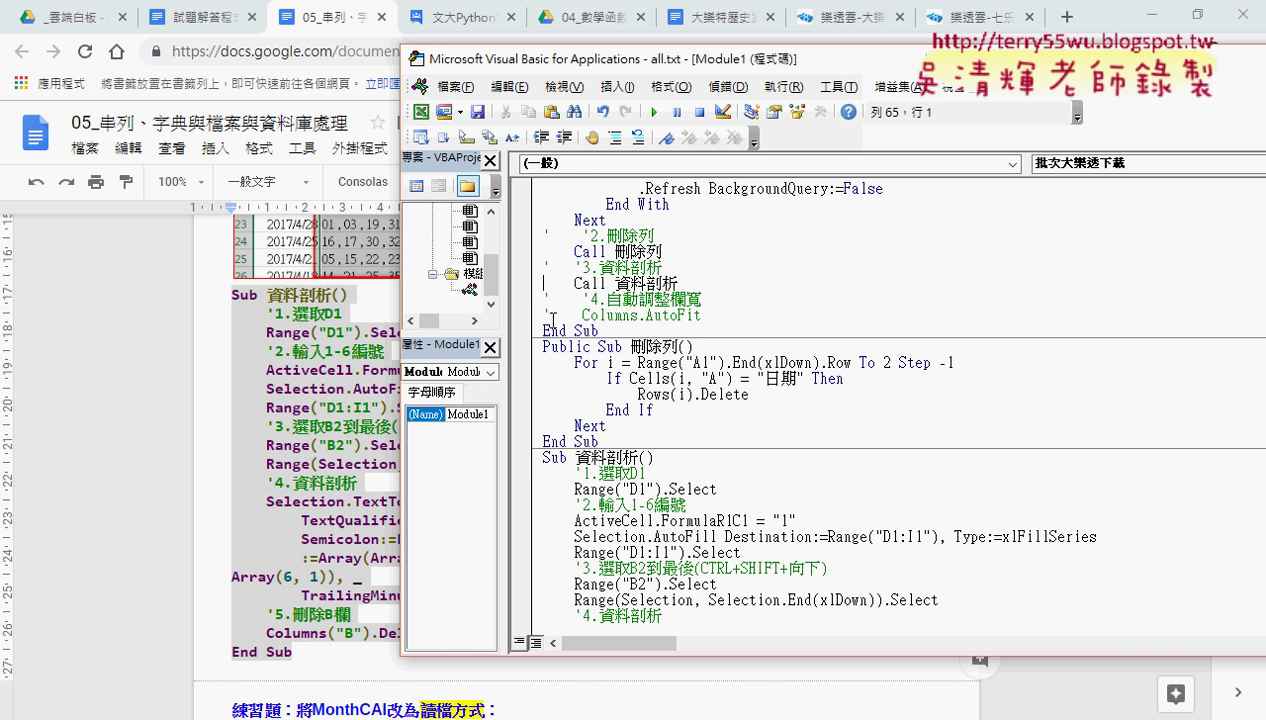
drag(553, 315, 543, 315)
key(Delete)
- Retype the statement as columns.AutoFit via autocomplete and minimise the Google Docs window
key(End)
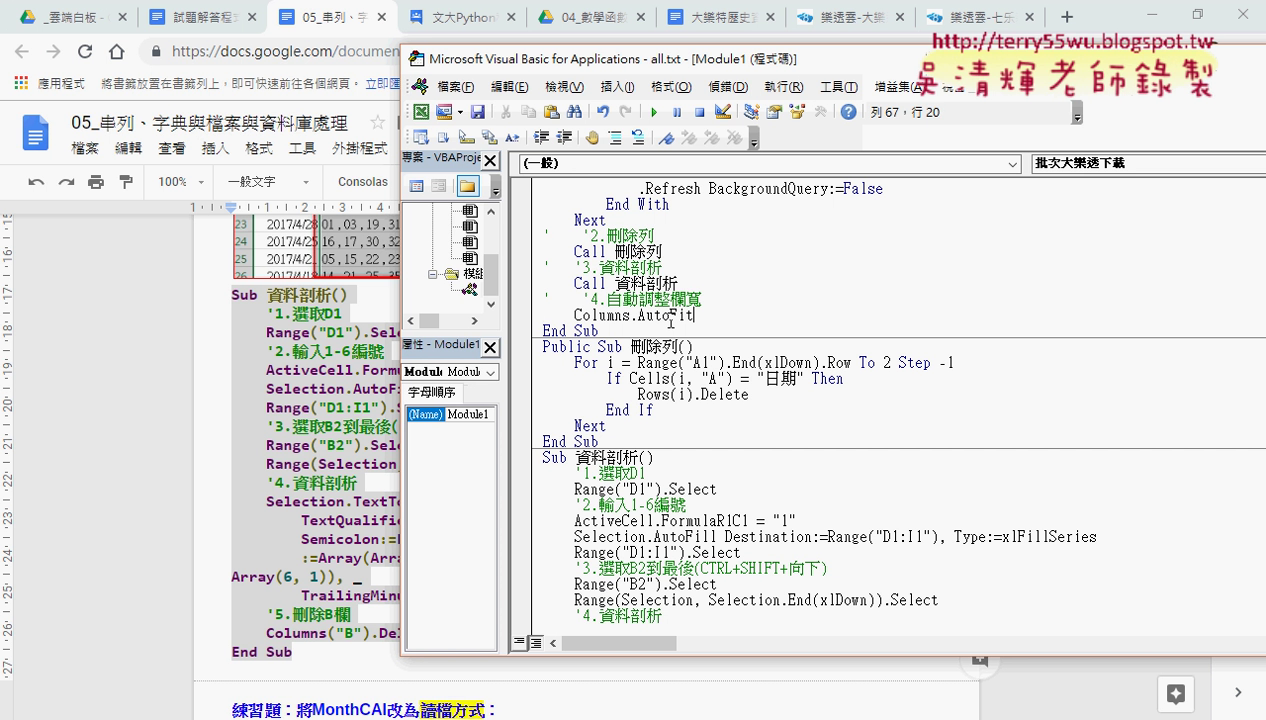
key(Home)
key(shift+Right)
key(shift+Right)
key(shift+Right)
key(shift+Right)
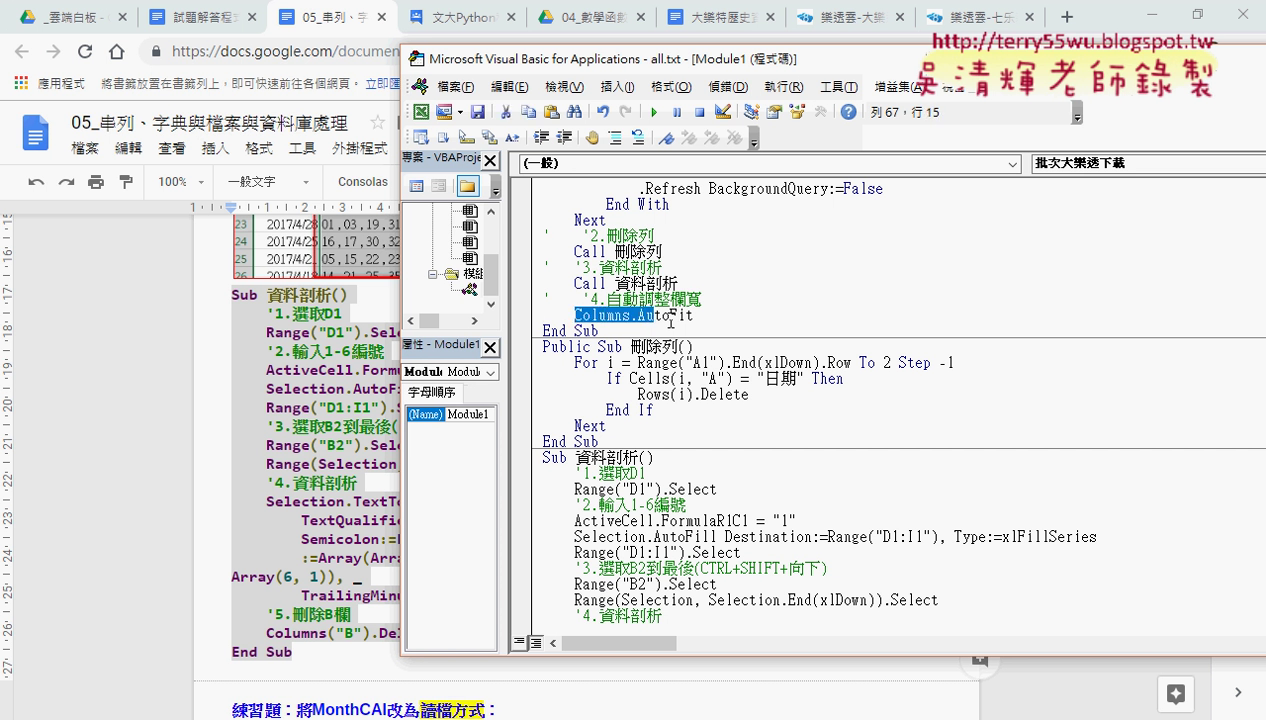
key(shift+Right)
key(shift+Right)
key(shift+Right)
key(shift+Right)
key(shift+Right)
key(Delete)
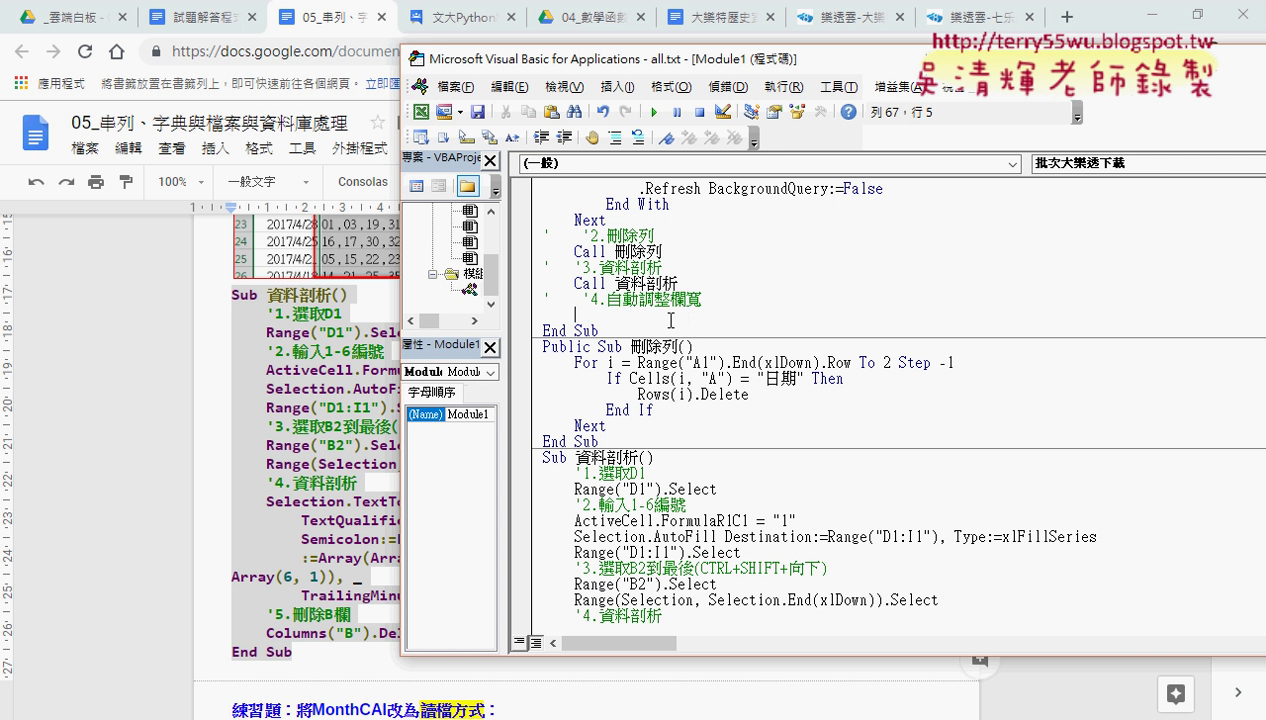
text(co)
text(lu)
text(mn)
text(s)
text(.)
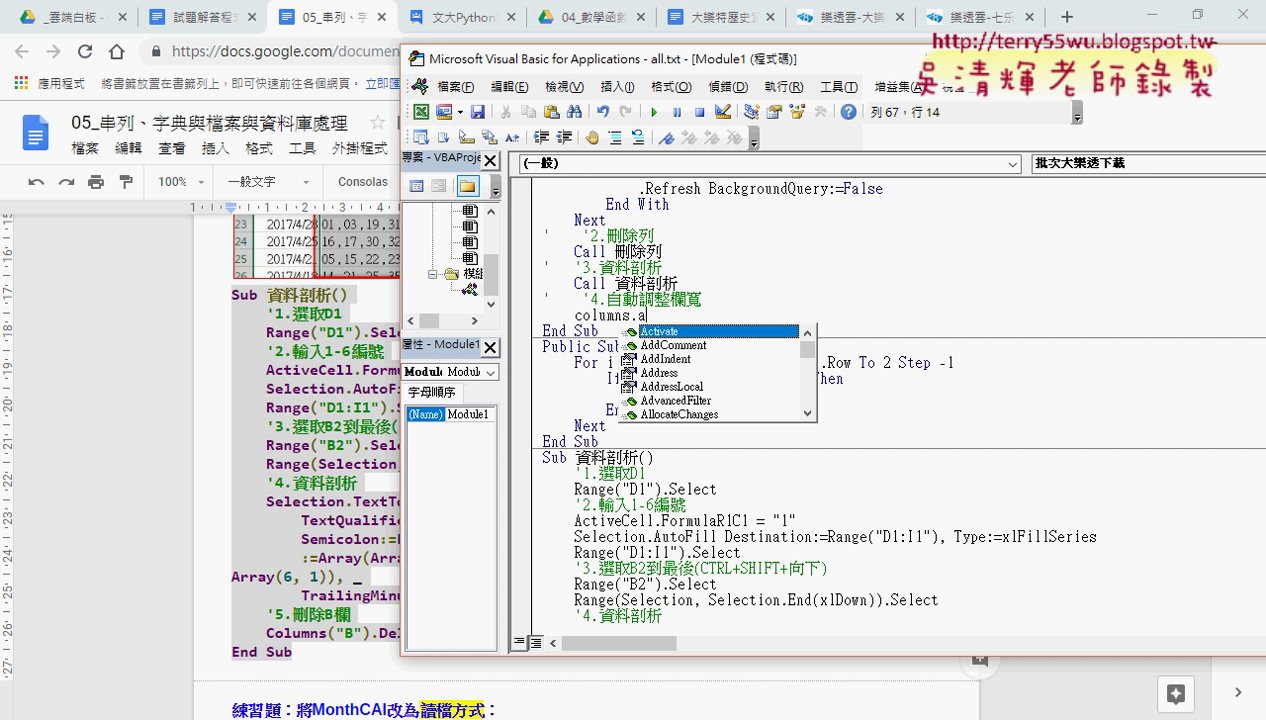
text(auto)
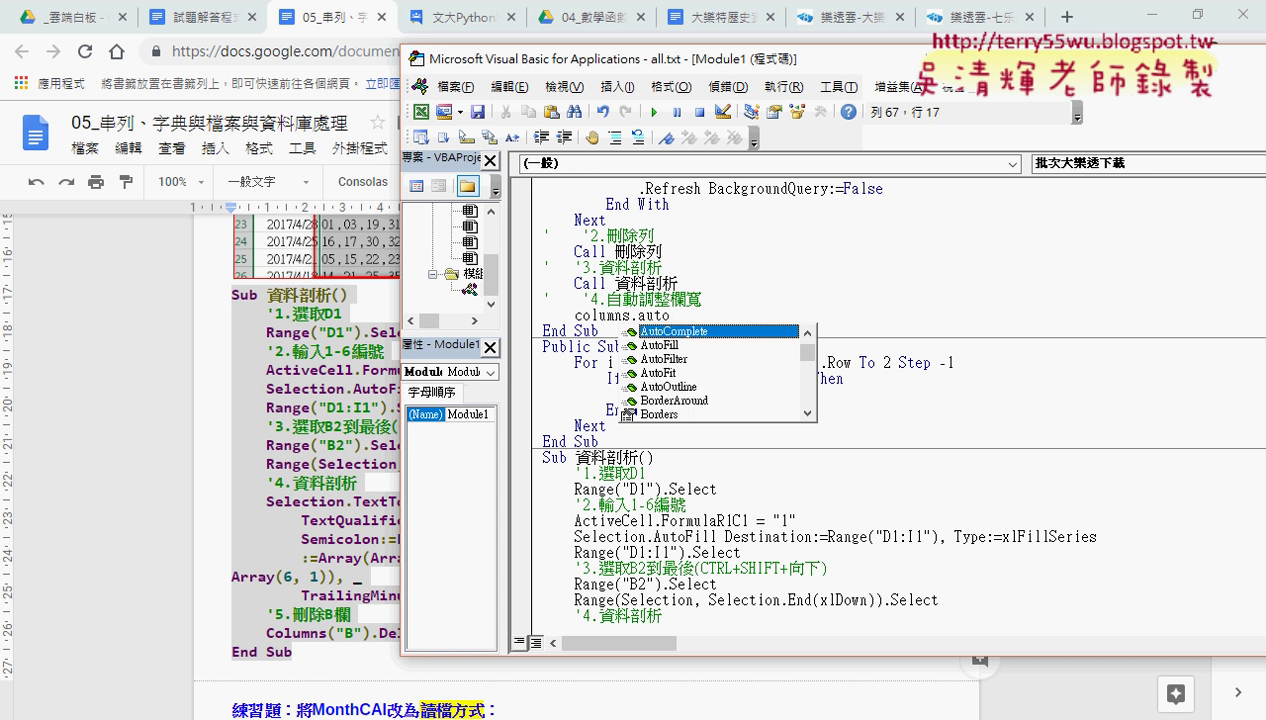
key(Down)
key(Down)
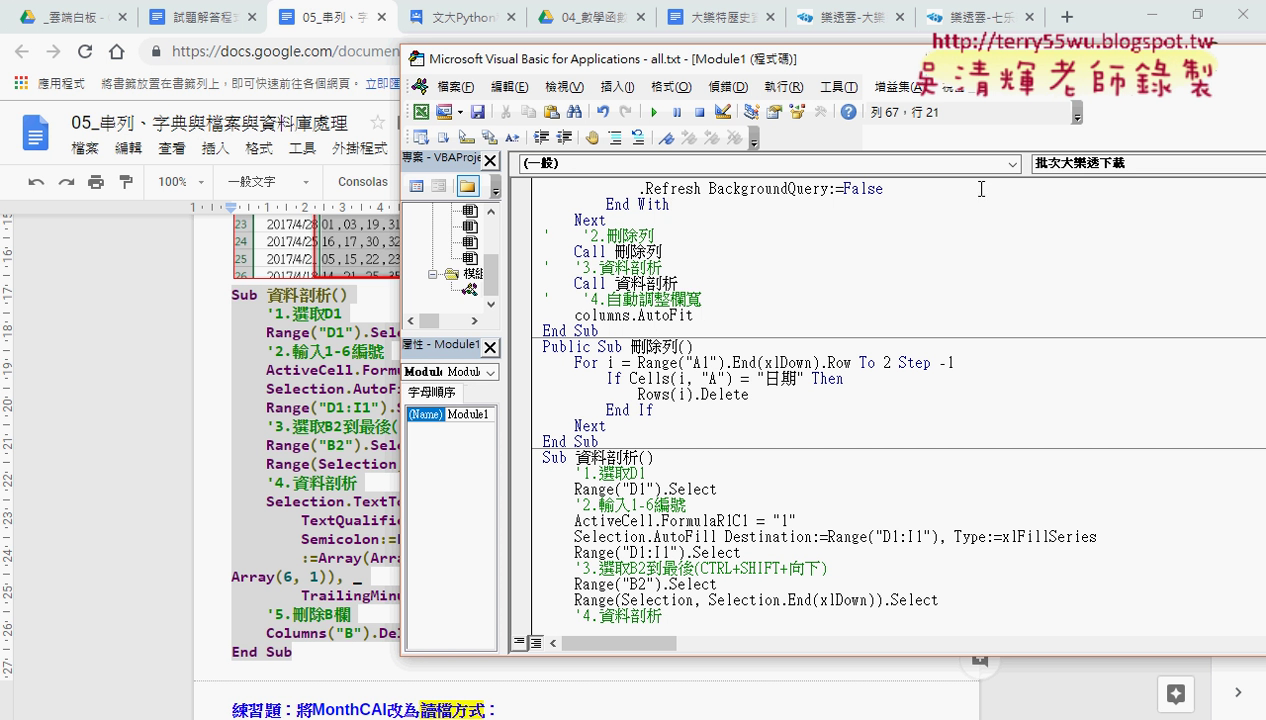
click(1140, 15)
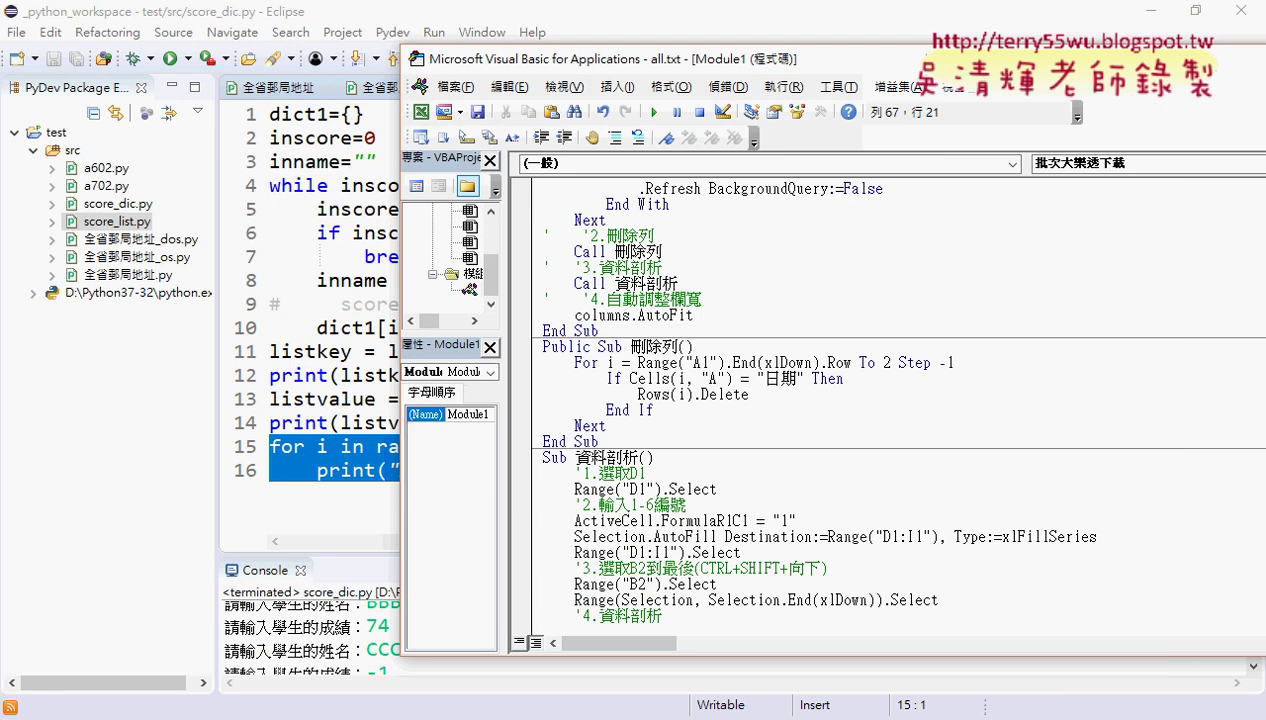
- Insert the new blank sheet 工作表23 and bring the VBA editor back in front
mouse_move(600, 710)
click(461, 667)
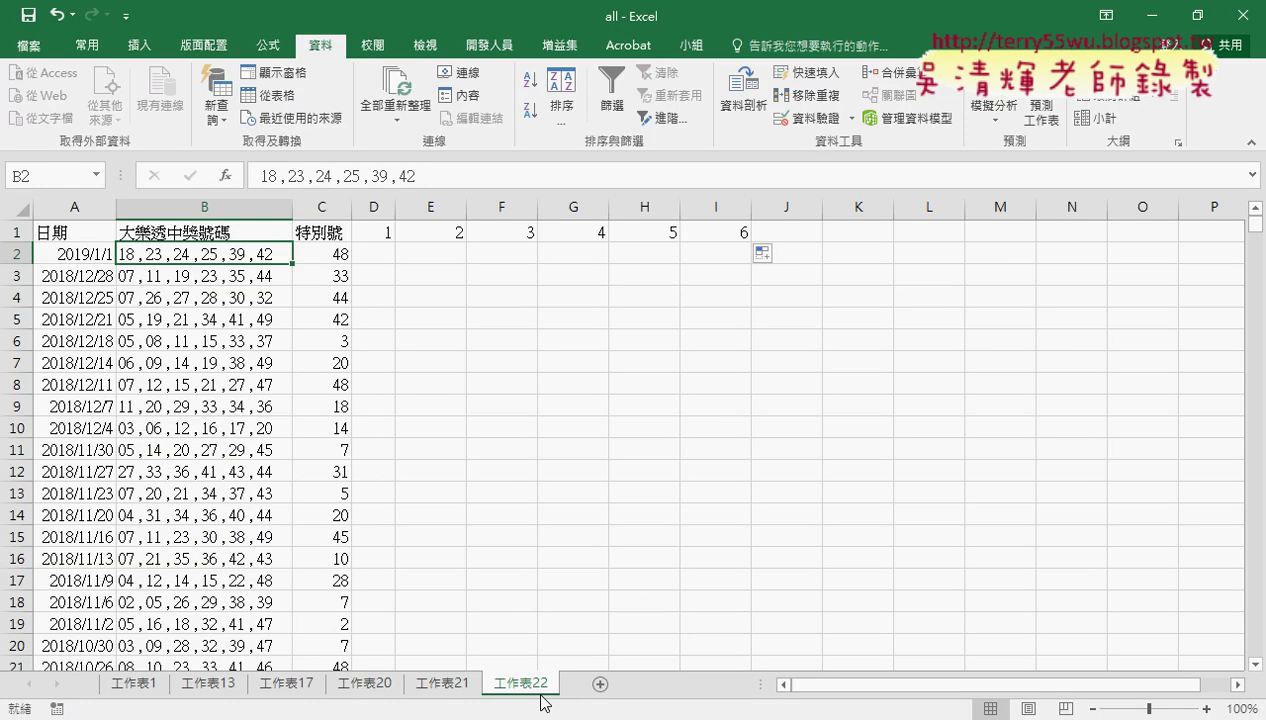
click(598, 682)
mouse_move(540, 712)
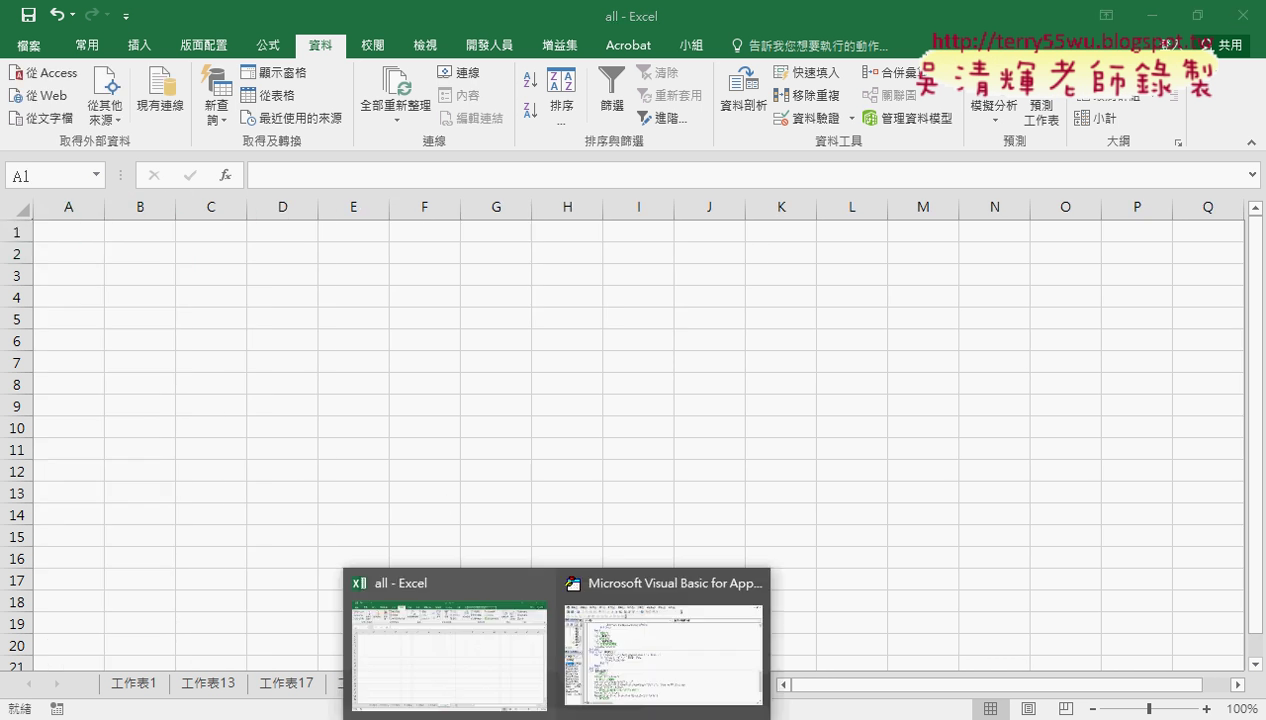
click(632, 639)
scroll(658, 400, up, 3)
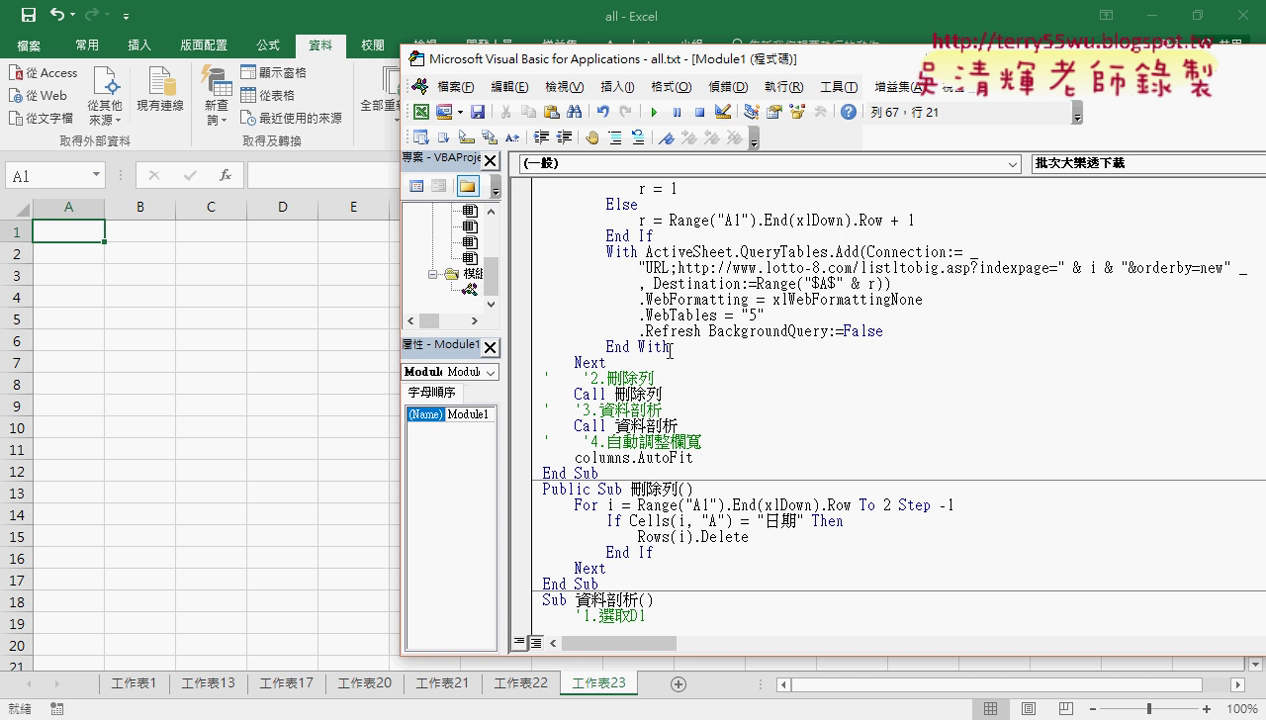
- Run the 批次大樂透下載 macro from inside its code to fill 工作表23 with lottery draws
click(678, 218)
click(654, 112)
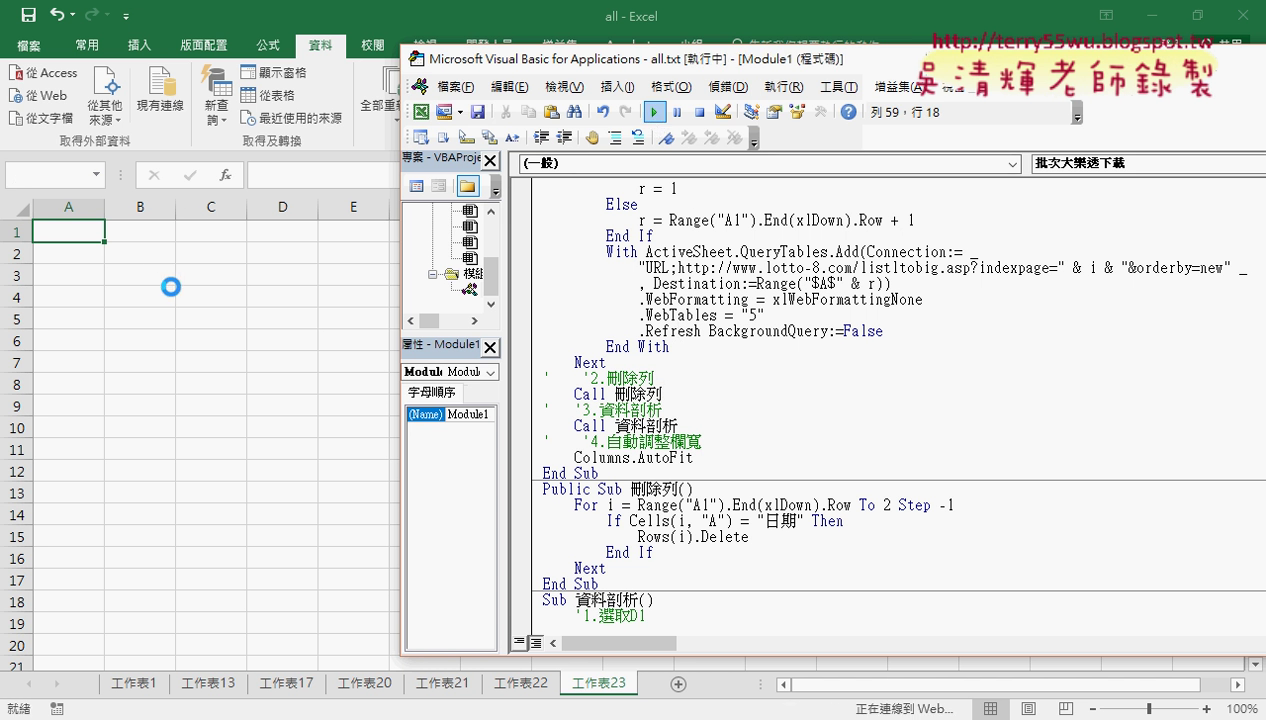